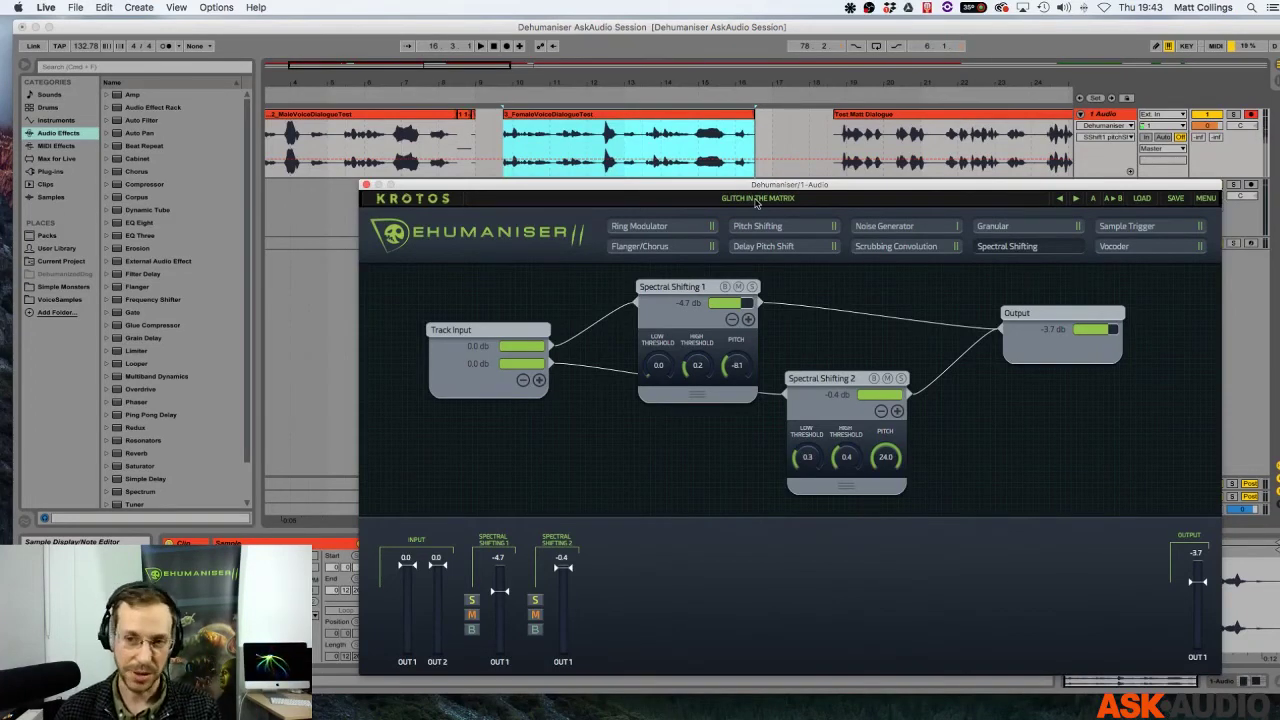
Load the Fresh Patch preset in Dehumaniser and set the Output module's level to 0.0 dB
left_click(757, 198)
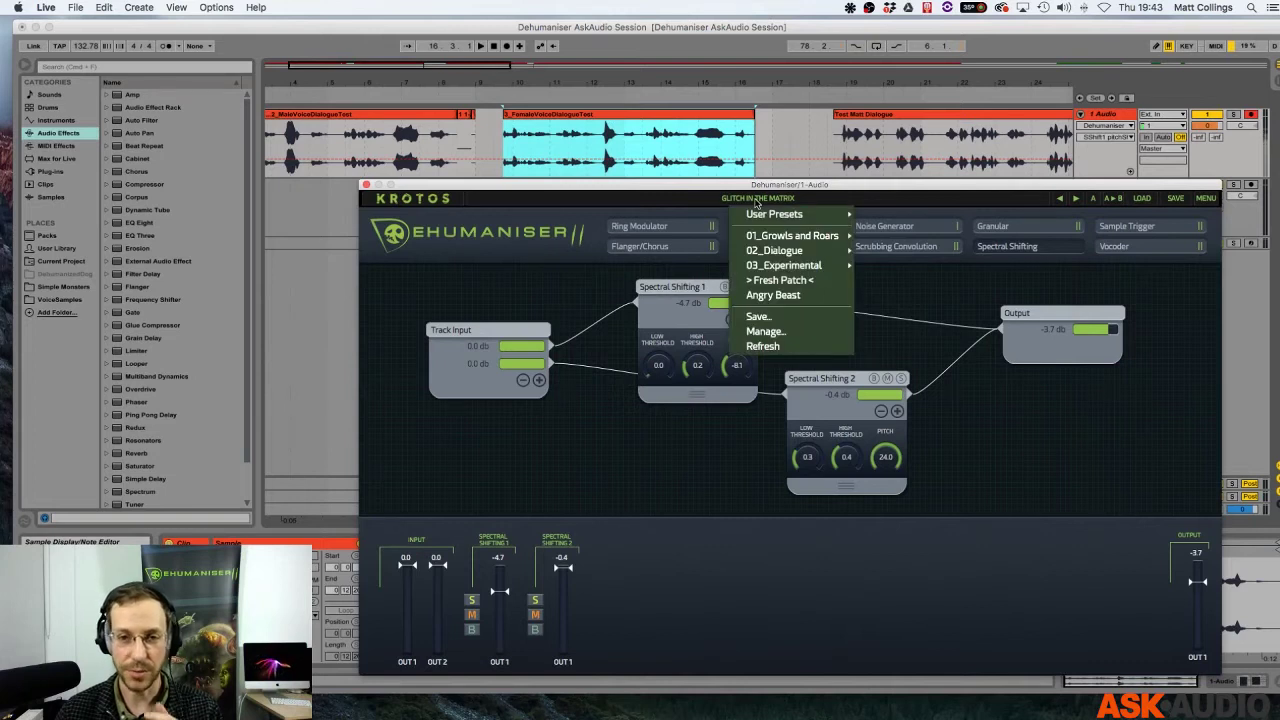
left_click(761, 282)
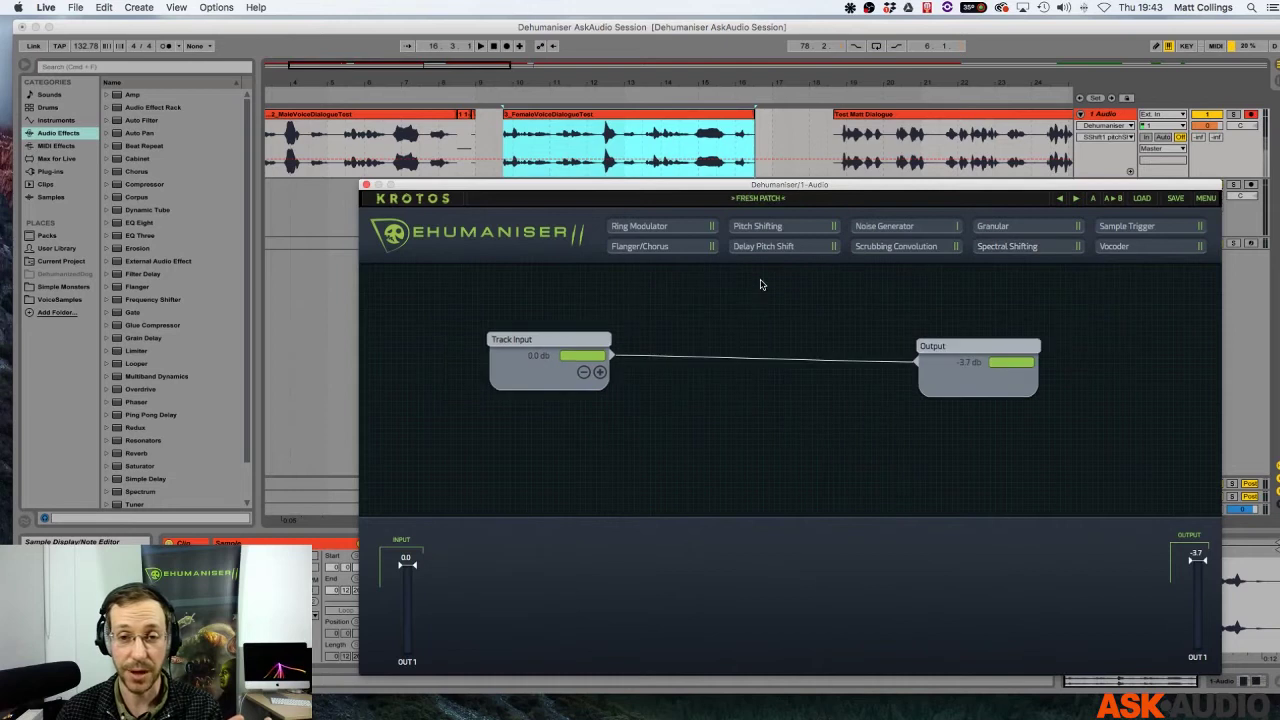
left_click(583, 350)
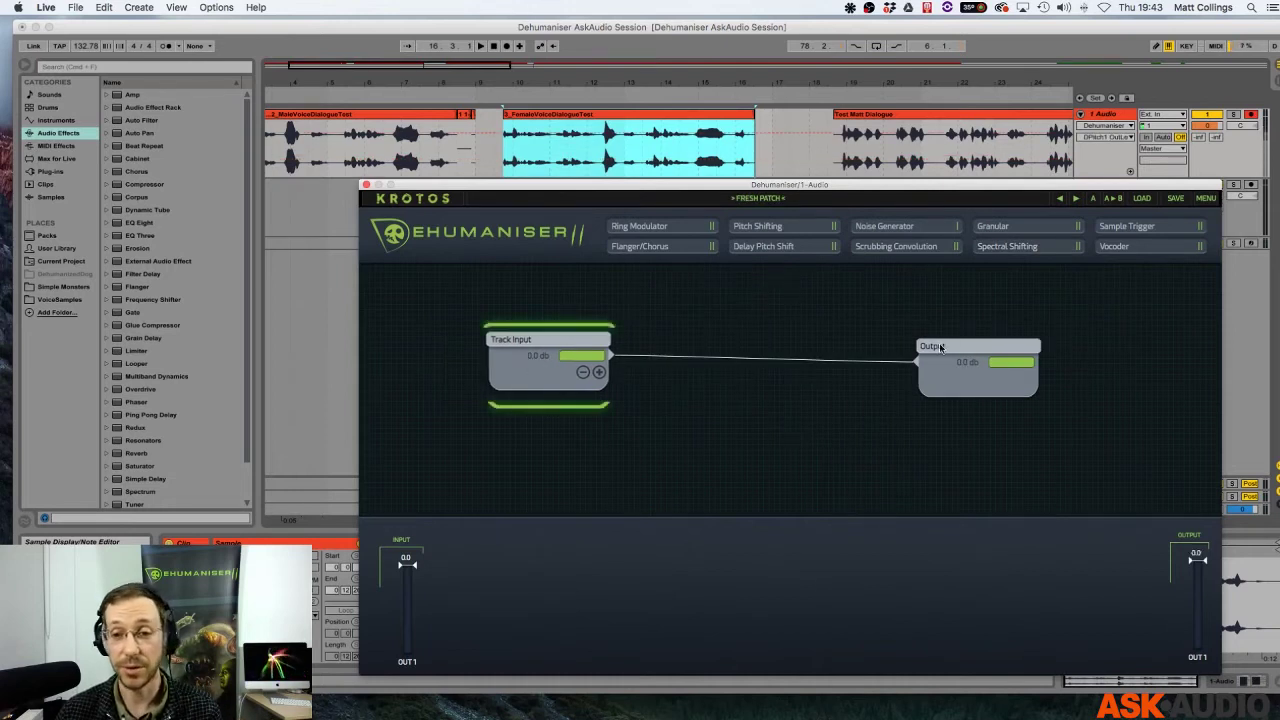
left_click(951, 347)
Preview the female voice clip, then select the test dialogue clip before the VOX section and play it from its start
key("space")
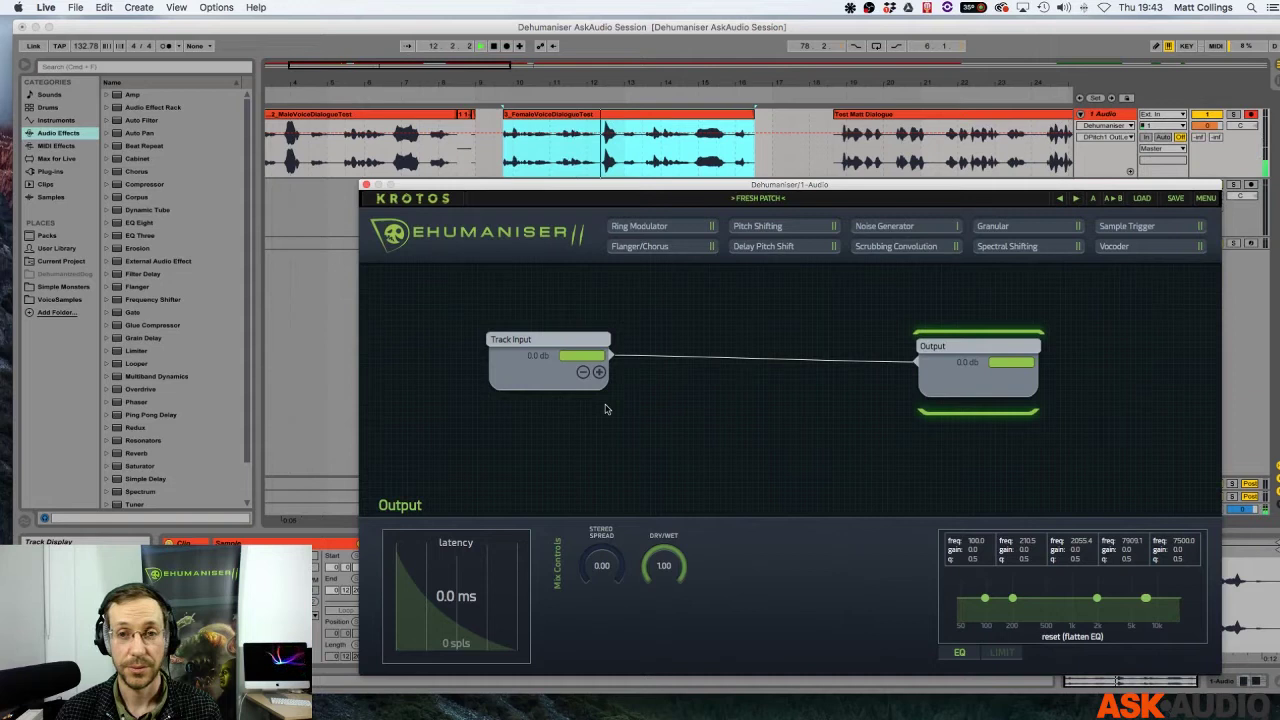
key("space")
left_click_drag(601, 85, 525, 48)
left_click_drag(439, 74, 456, 86)
left_click_drag(566, 116, 557, 113)
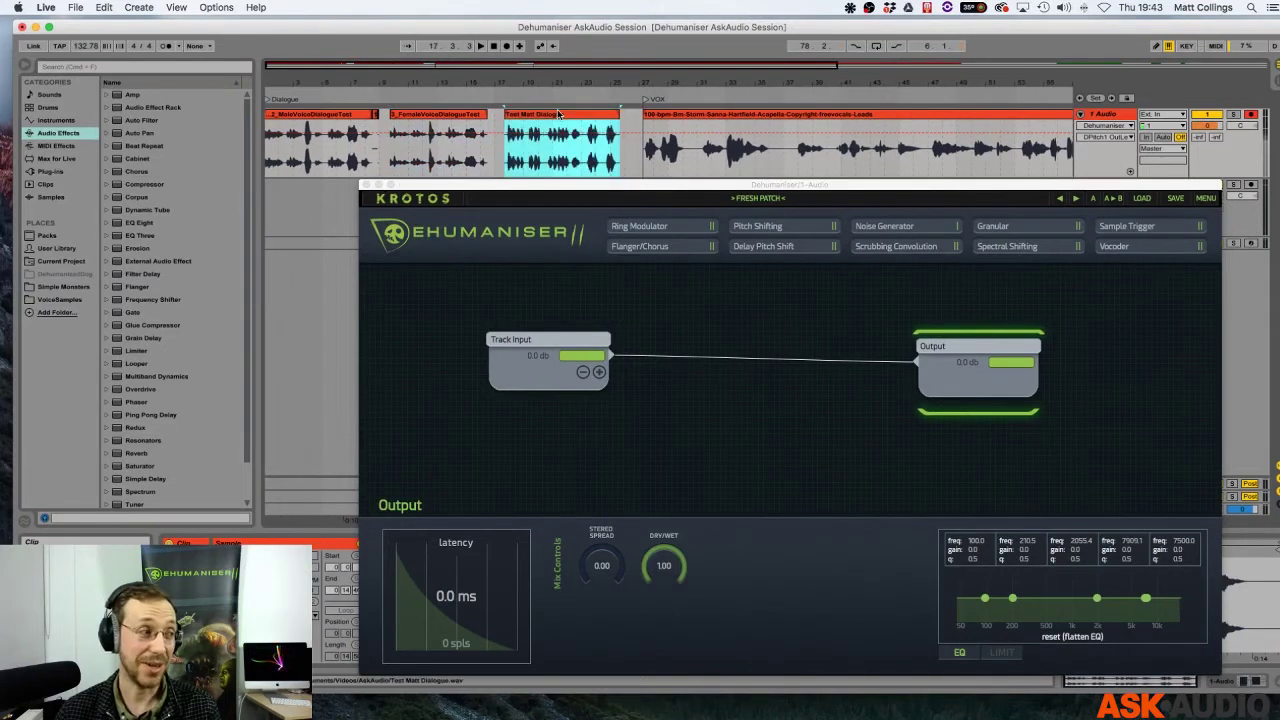
left_click(503, 94)
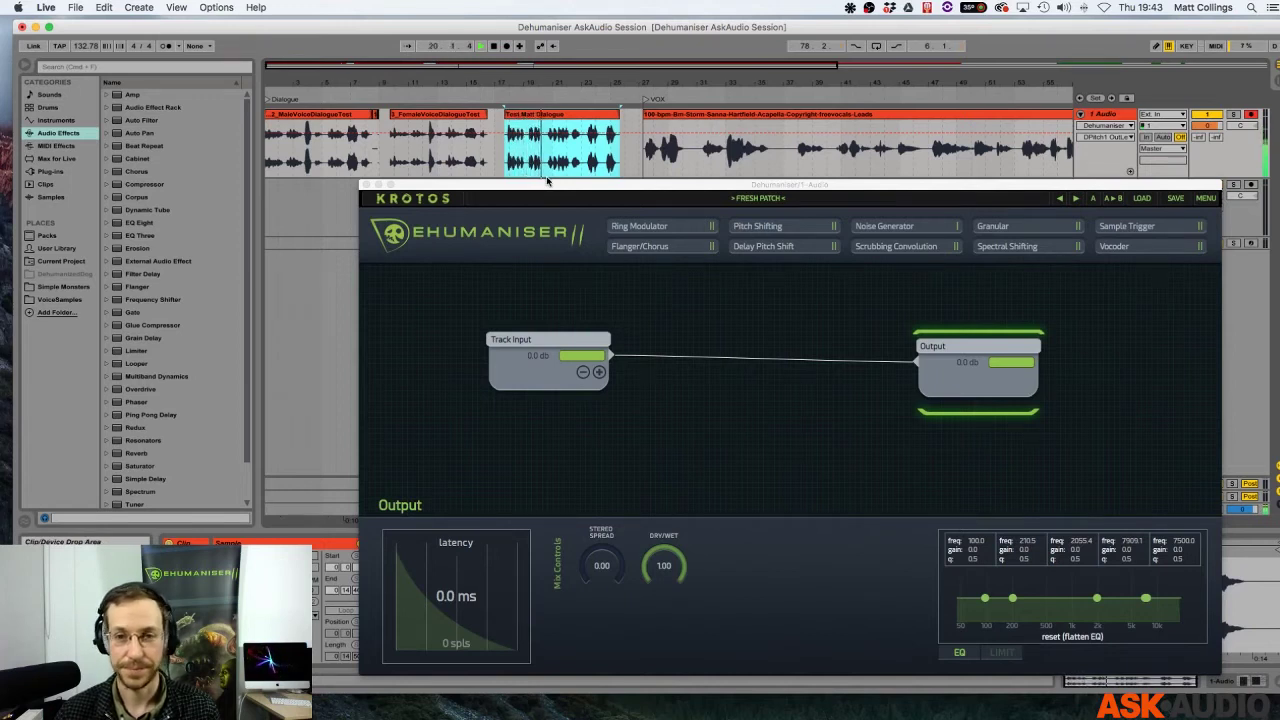
Spread the Track Input and Output modules farther apart on the patch canvas and reselect the test dialogue clip
left_click_drag(556, 189, 550, 190)
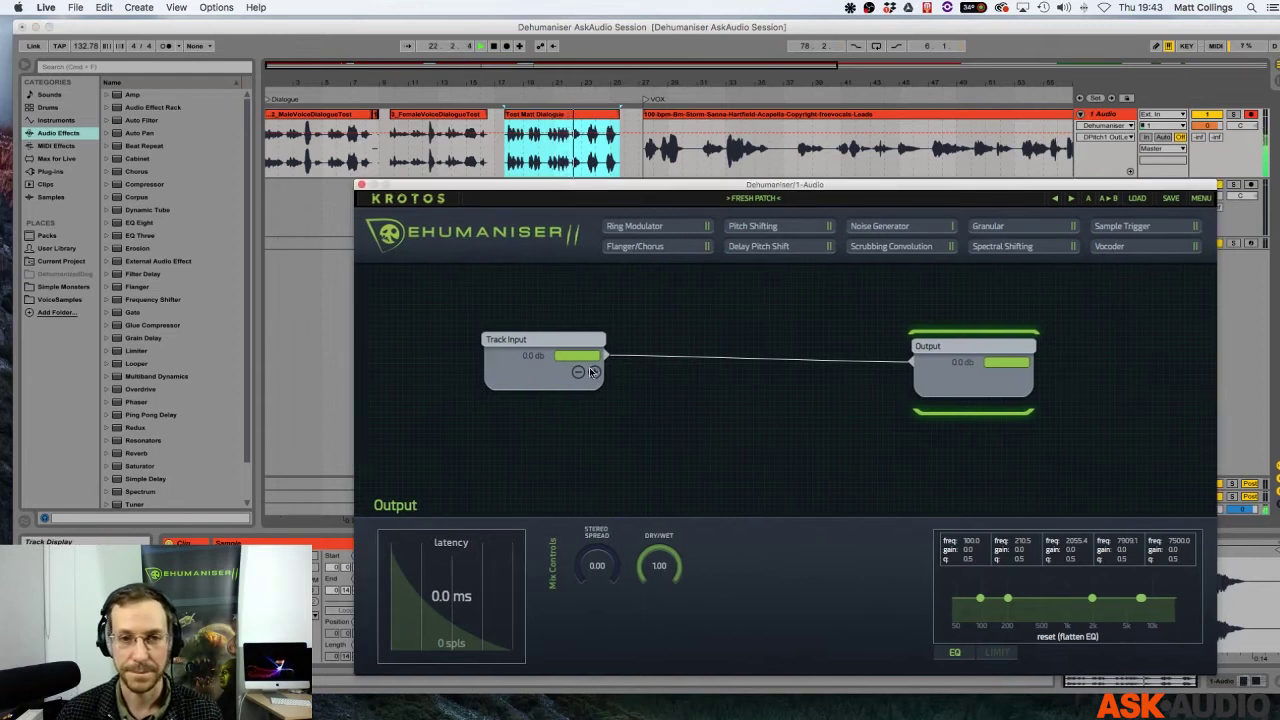
left_click_drag(560, 342, 530, 330)
left_click_drag(968, 346, 1008, 350)
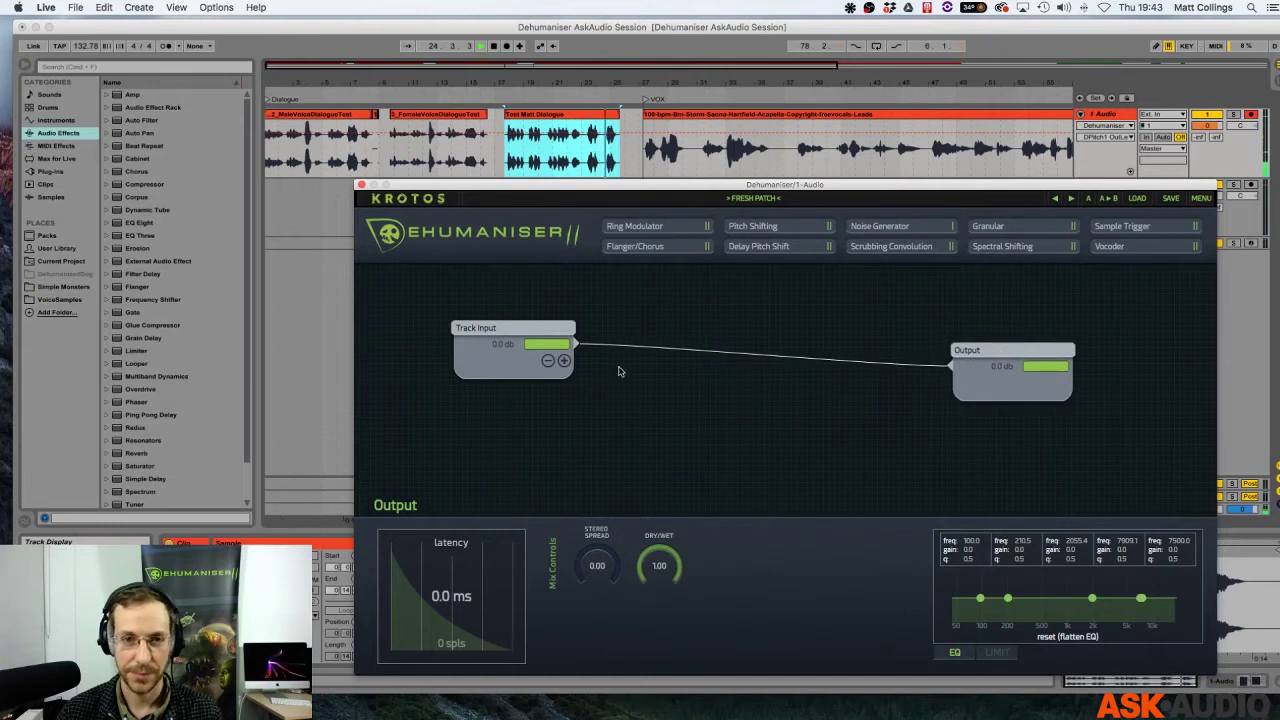
left_click(625, 155)
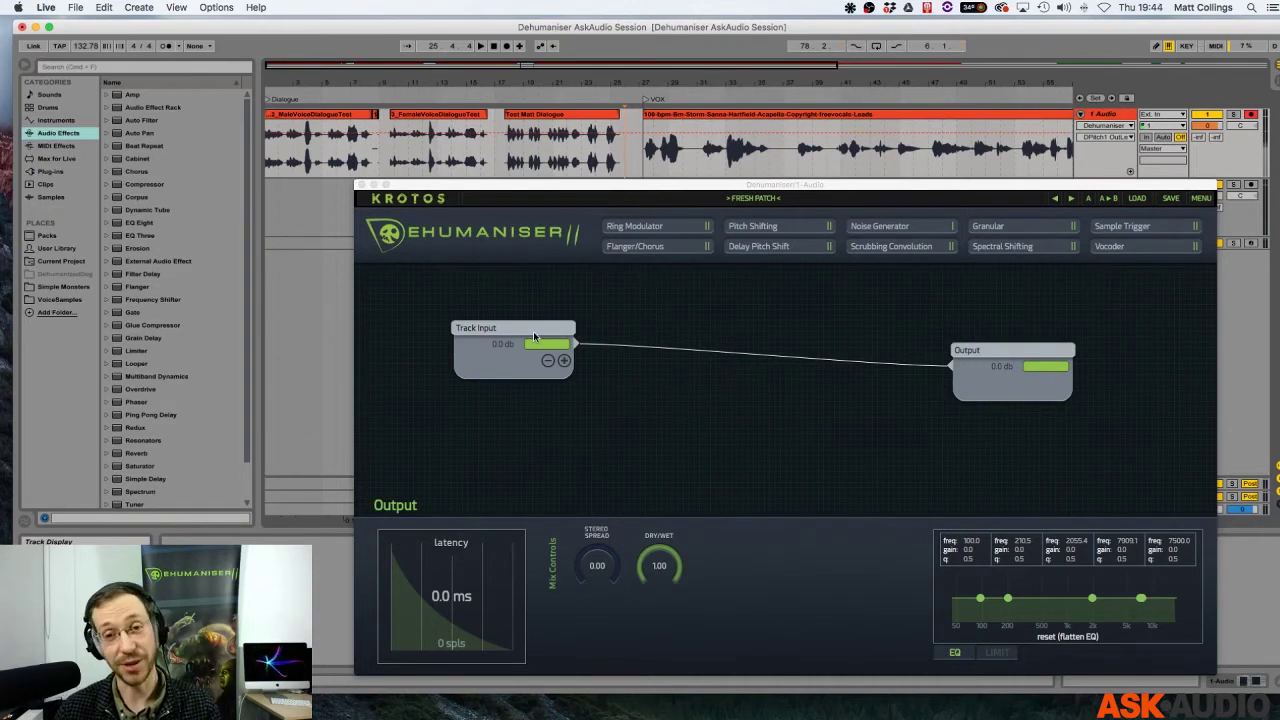
left_click(571, 115)
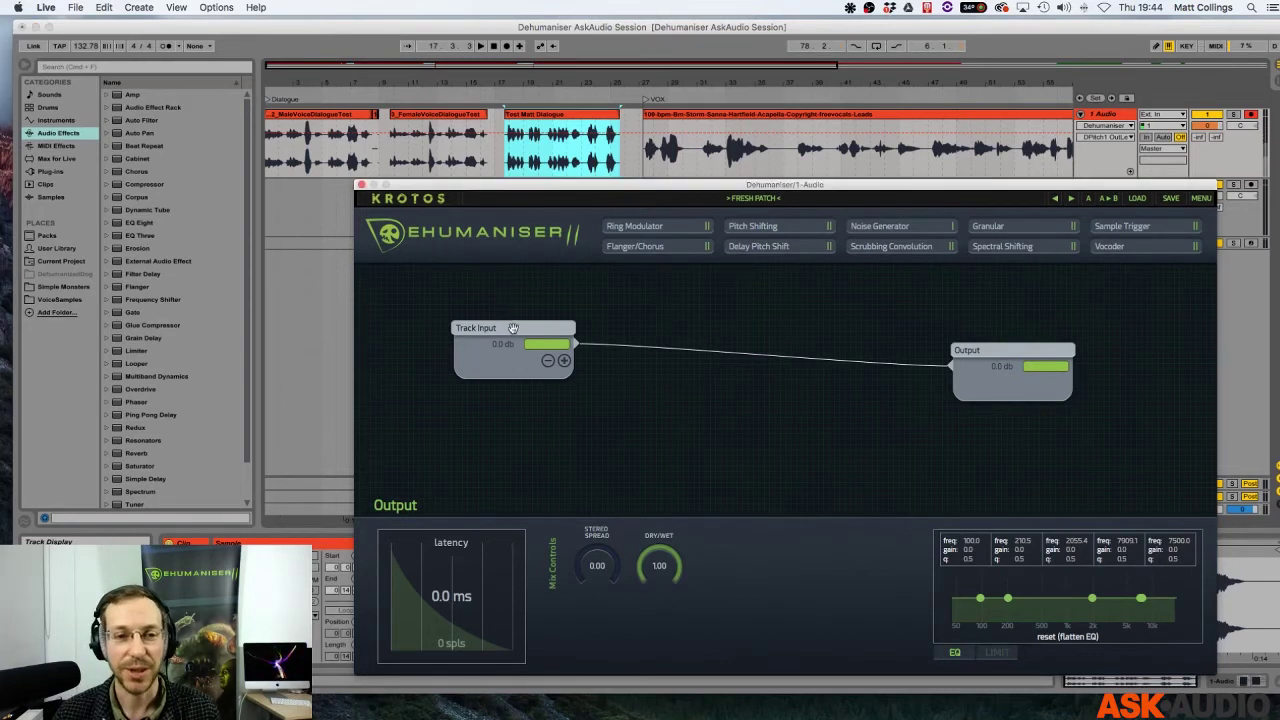
left_click_drag(515, 329, 511, 313)
left_click(1022, 357)
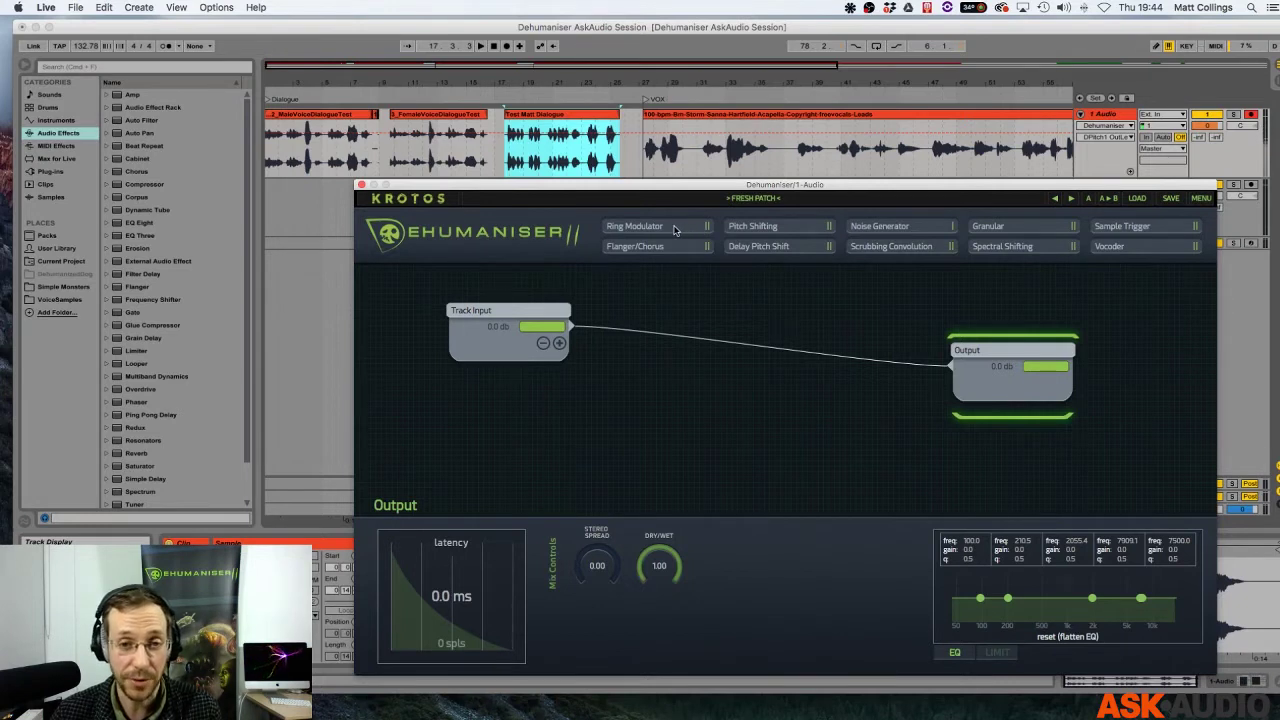
Add a Ring Modulator module and wire it between Track Input and Output
left_click_drag(672, 229, 658, 307)
left_click_drag(572, 327, 676, 348)
left_click_drag(706, 331, 693, 302)
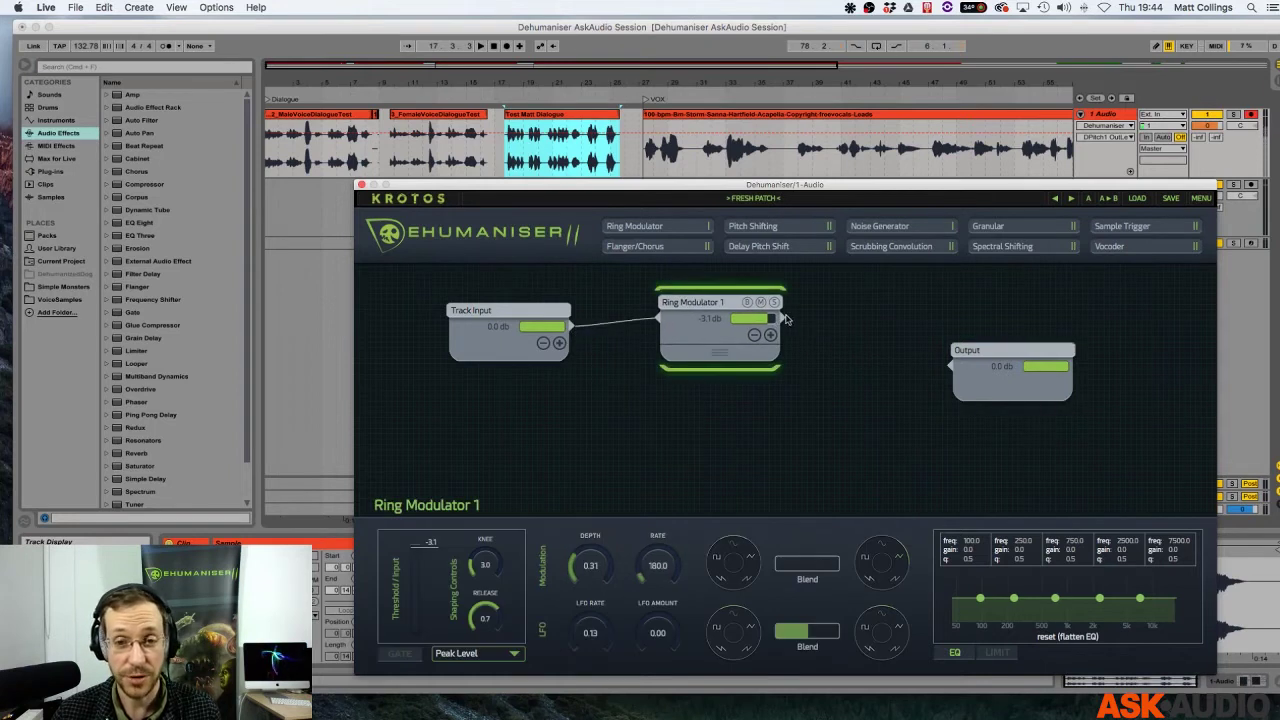
left_click_drag(784, 320, 954, 367)
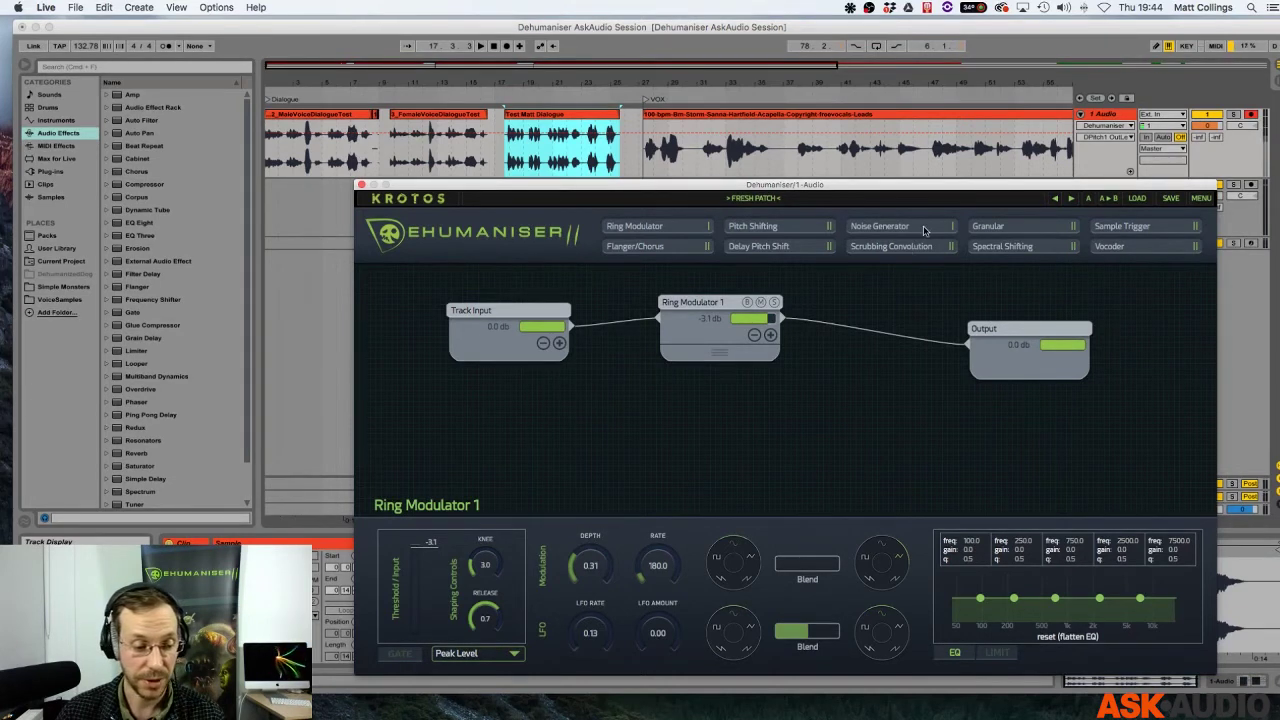
Play the dialogue clip while raising the Ring Modulator's Depth to 0.47 and its level to 0.0 dB
left_click(704, 302)
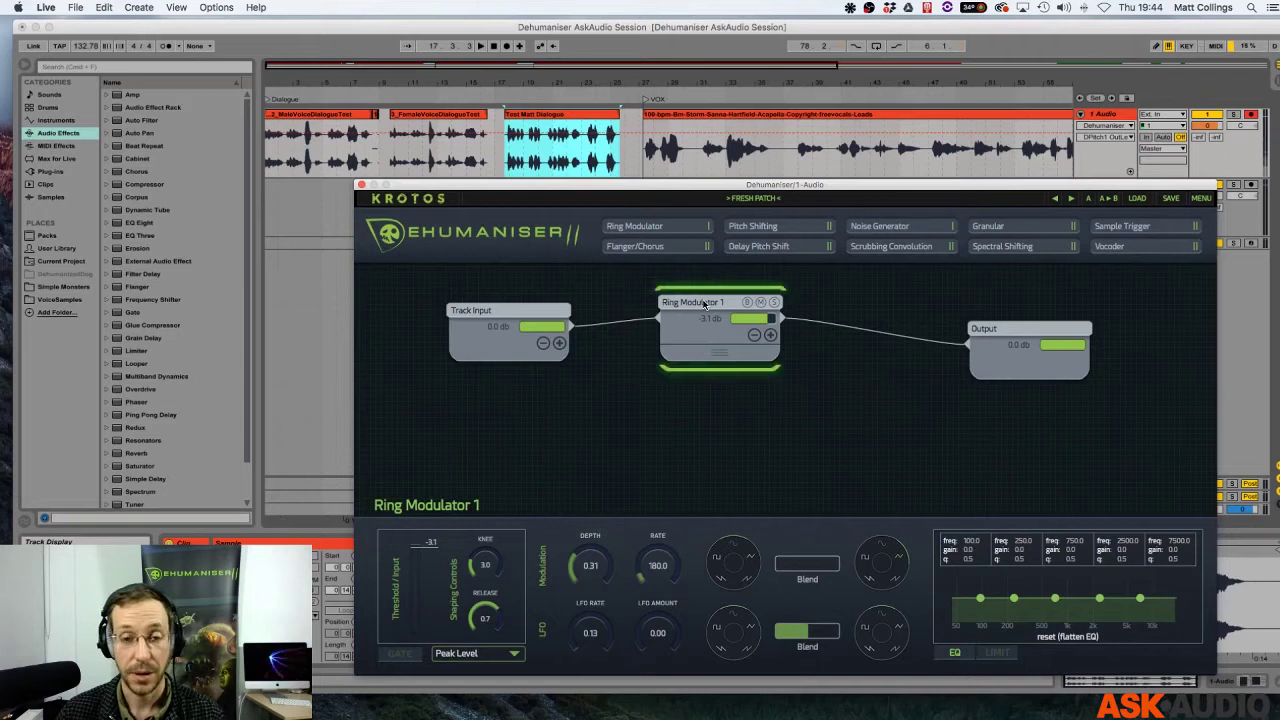
left_click_drag(704, 302, 705, 305)
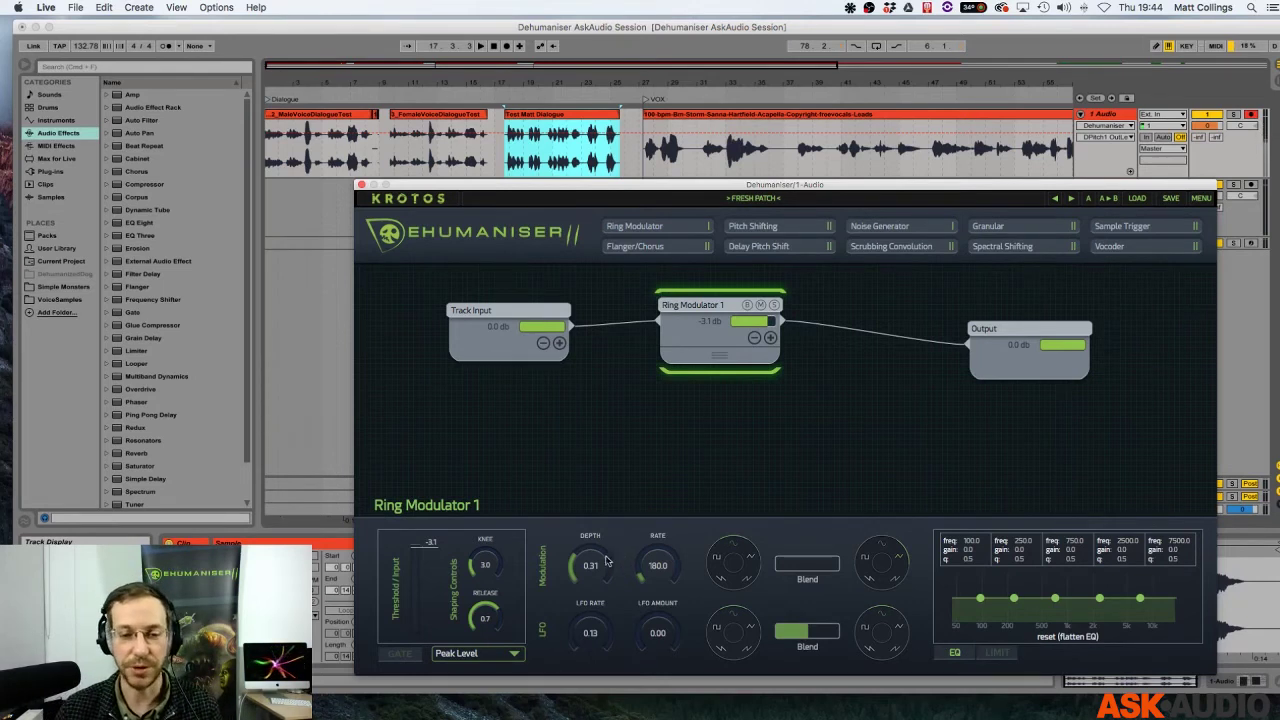
left_click(528, 168)
key("space")
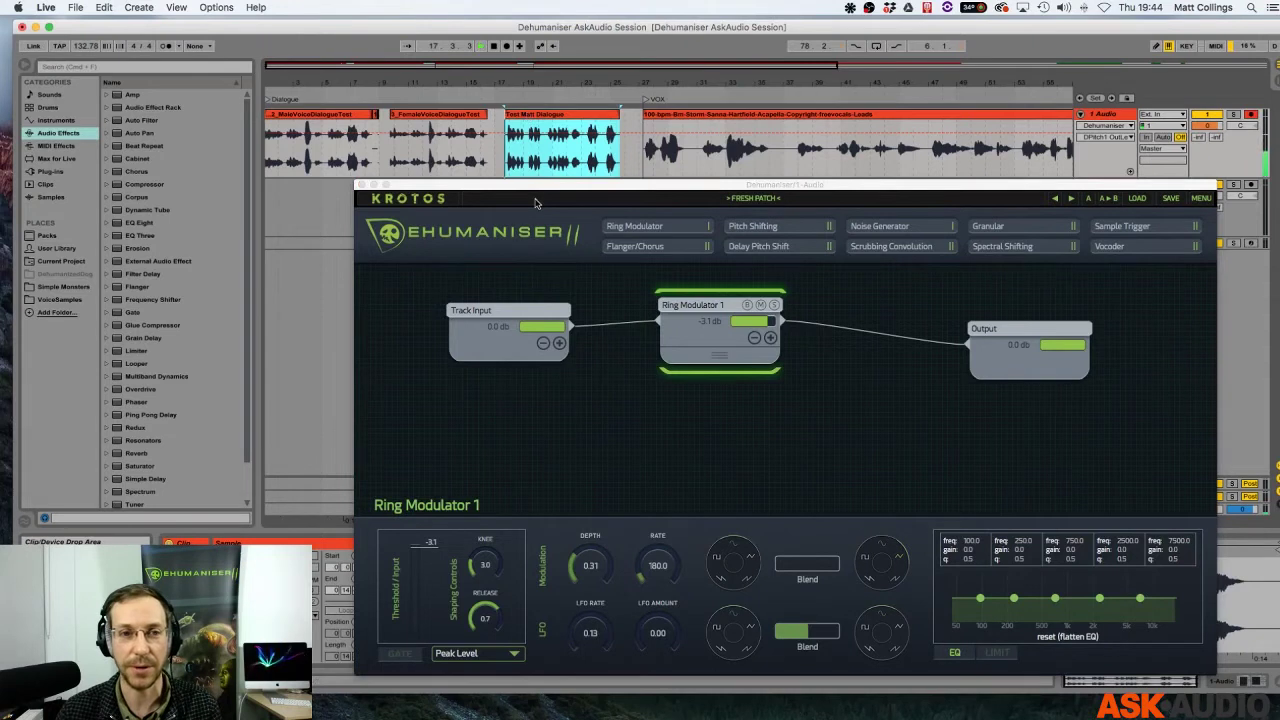
left_click_drag(591, 560, 590, 541)
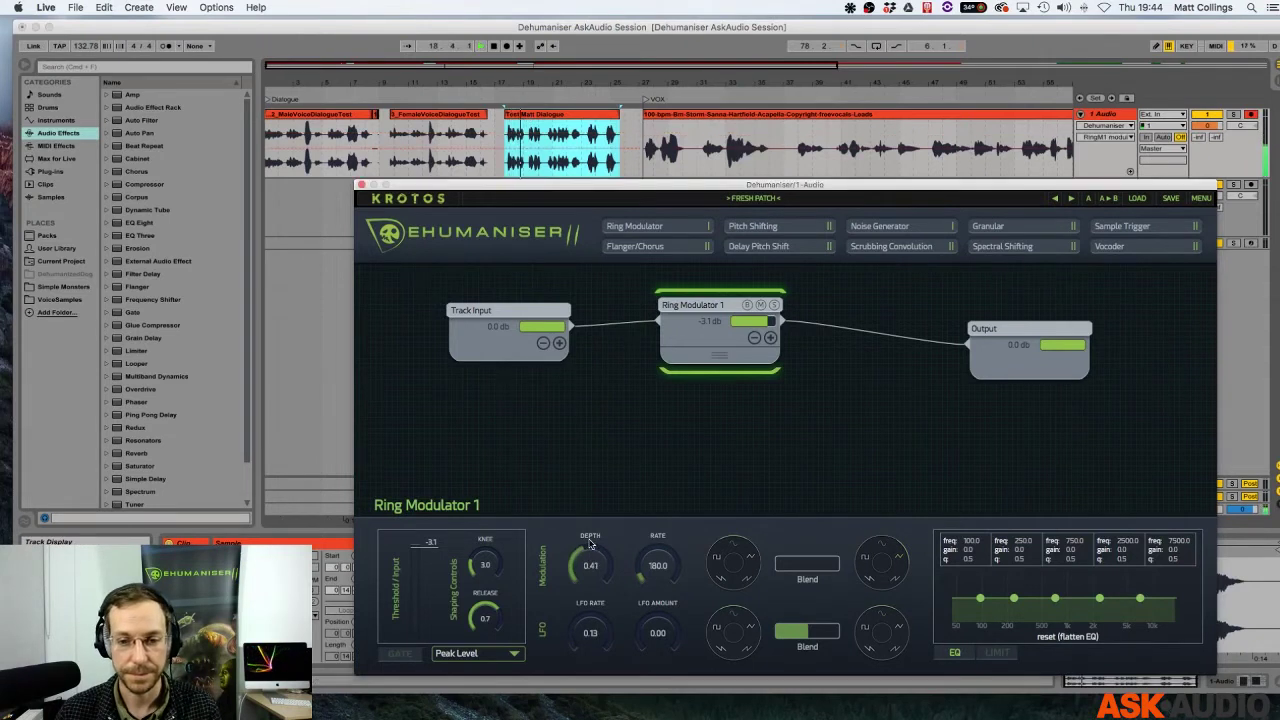
left_click_drag(767, 321, 796, 323)
left_click_drag(704, 305, 716, 317)
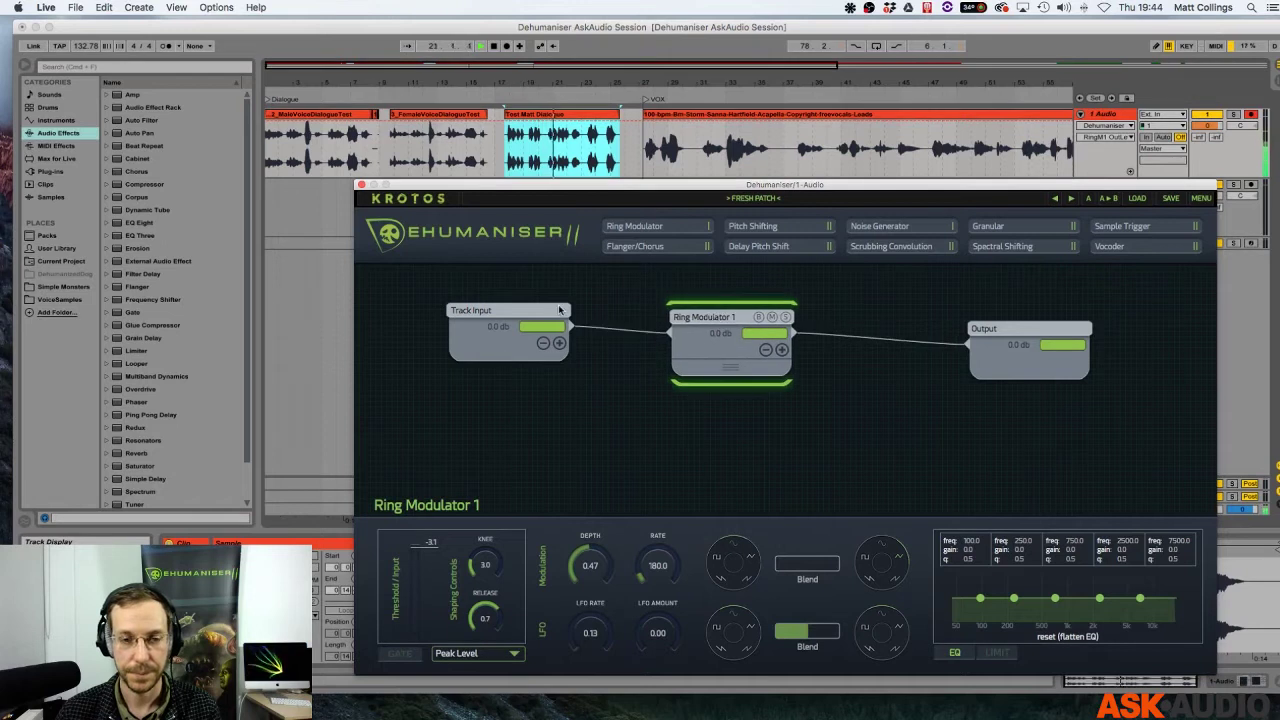
Set the Ring Modulator's Depth to 1.00 and Rate to 108.0, and stop playback
left_click_drag(666, 549, 643, 416)
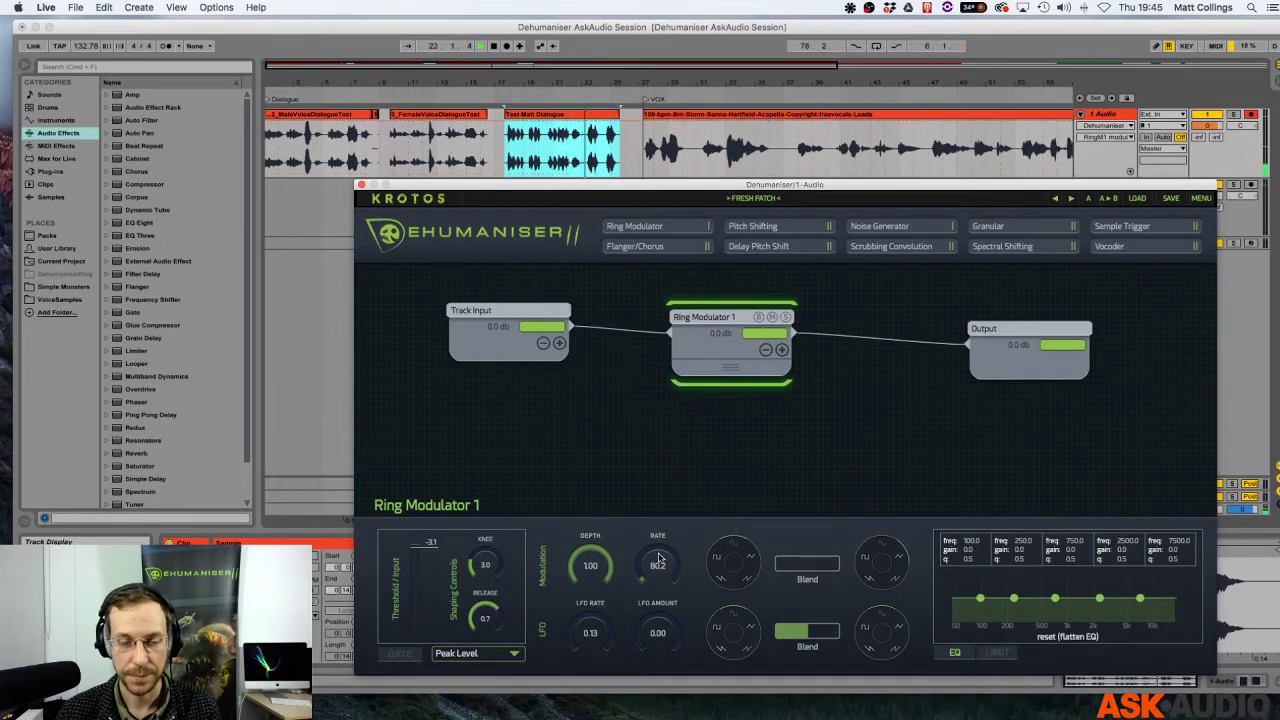
left_click_drag(658, 560, 660, 557)
key("space")
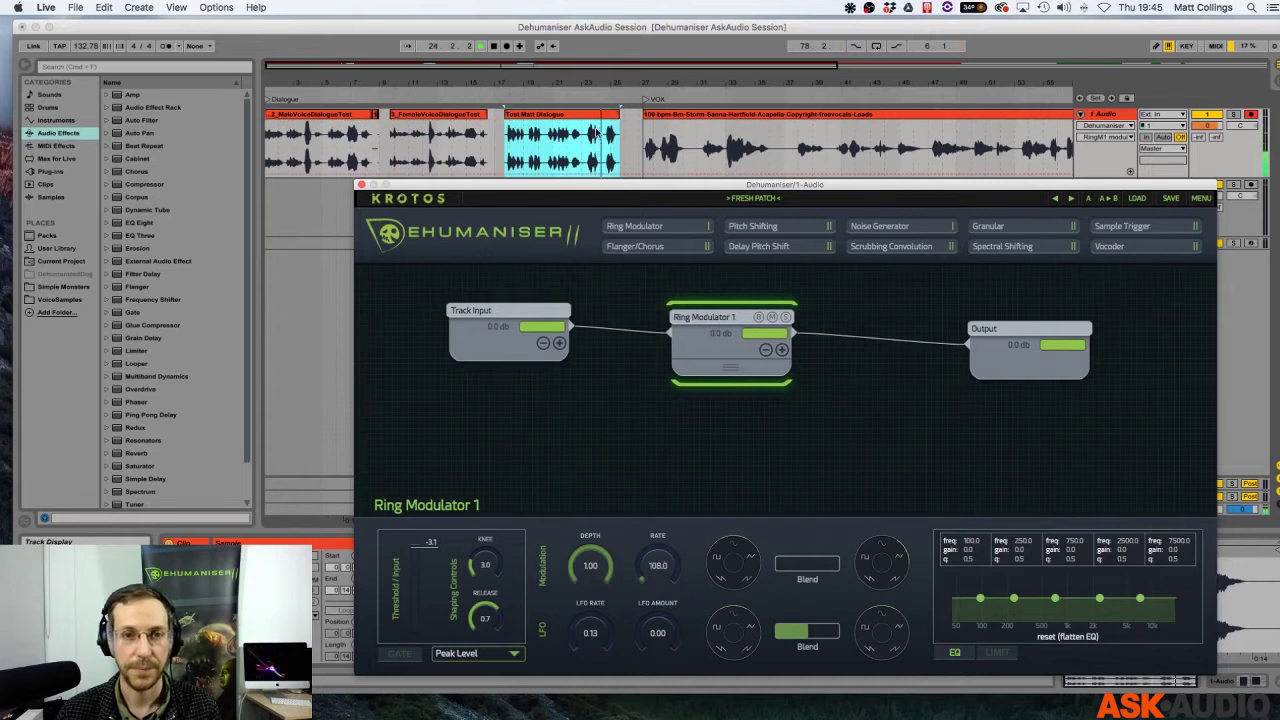
left_click_drag(536, 82, 443, 104)
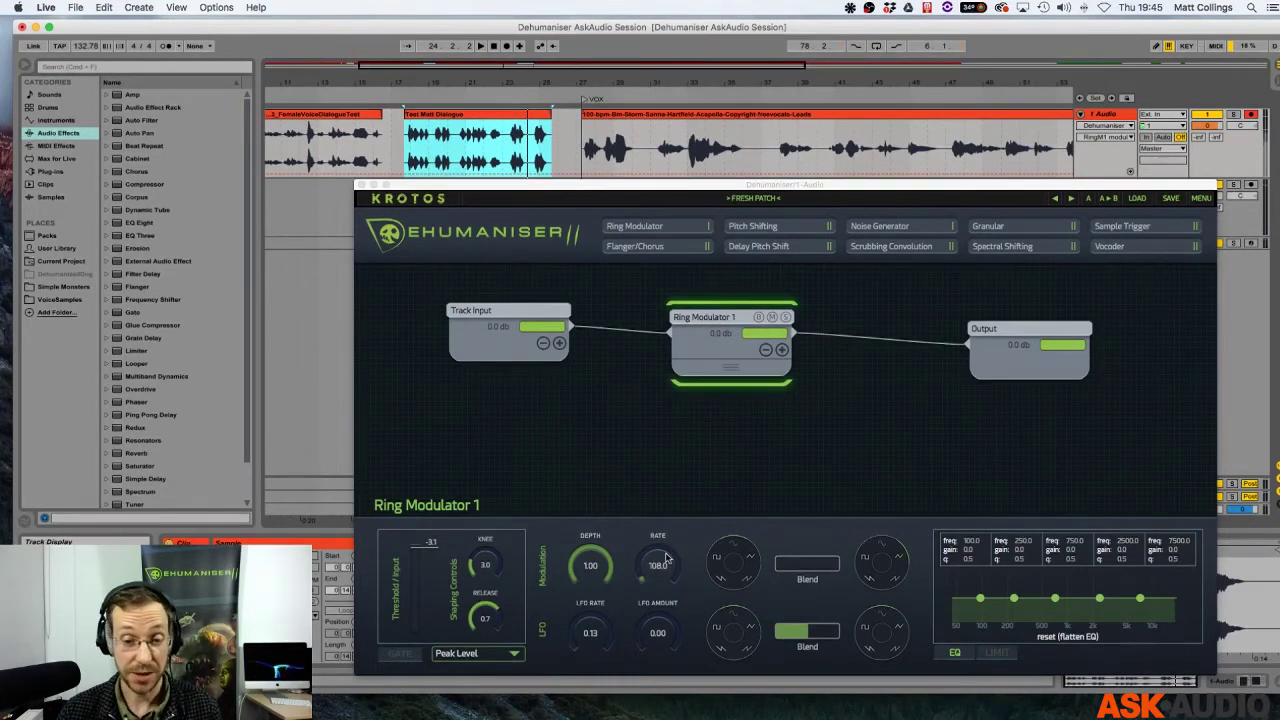
left_click(716, 563)
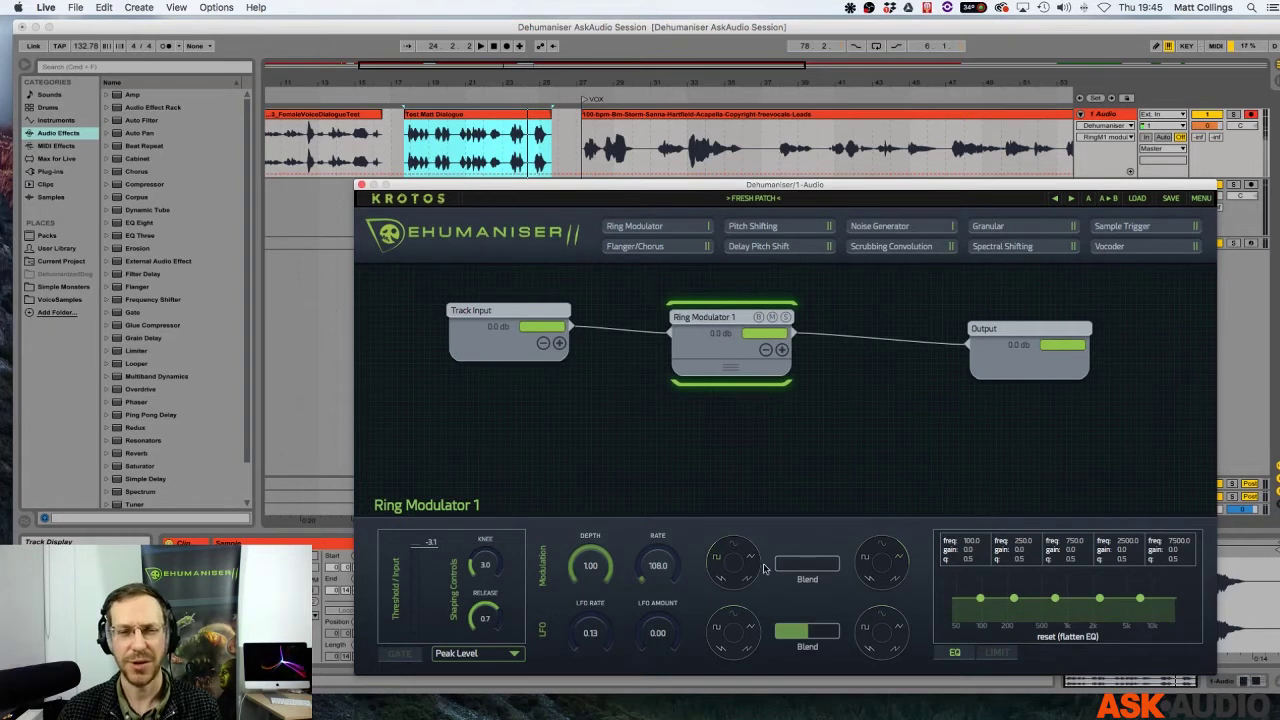
Play the dialogue clip from its start while setting the Ring Modulator's Rate to 396.2 and Depth to 0.36
left_click(401, 94)
left_click_drag(661, 560, 569, 600)
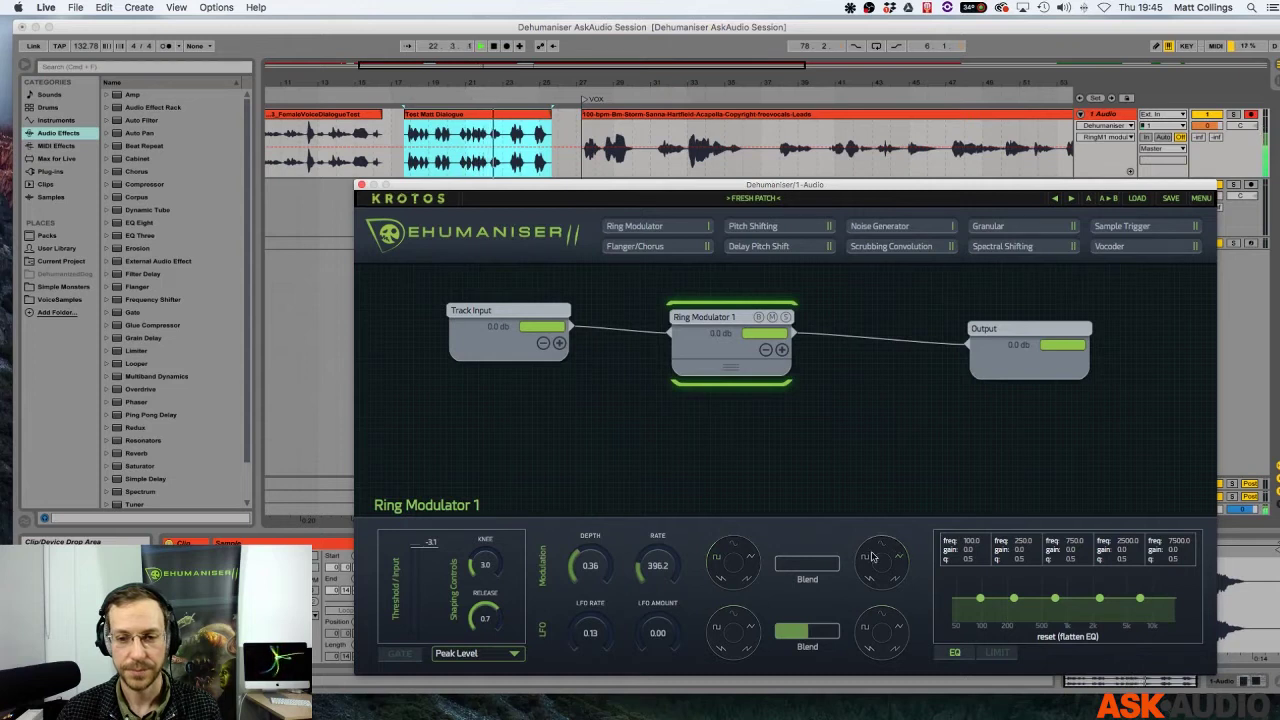
left_click(498, 81)
key("space")
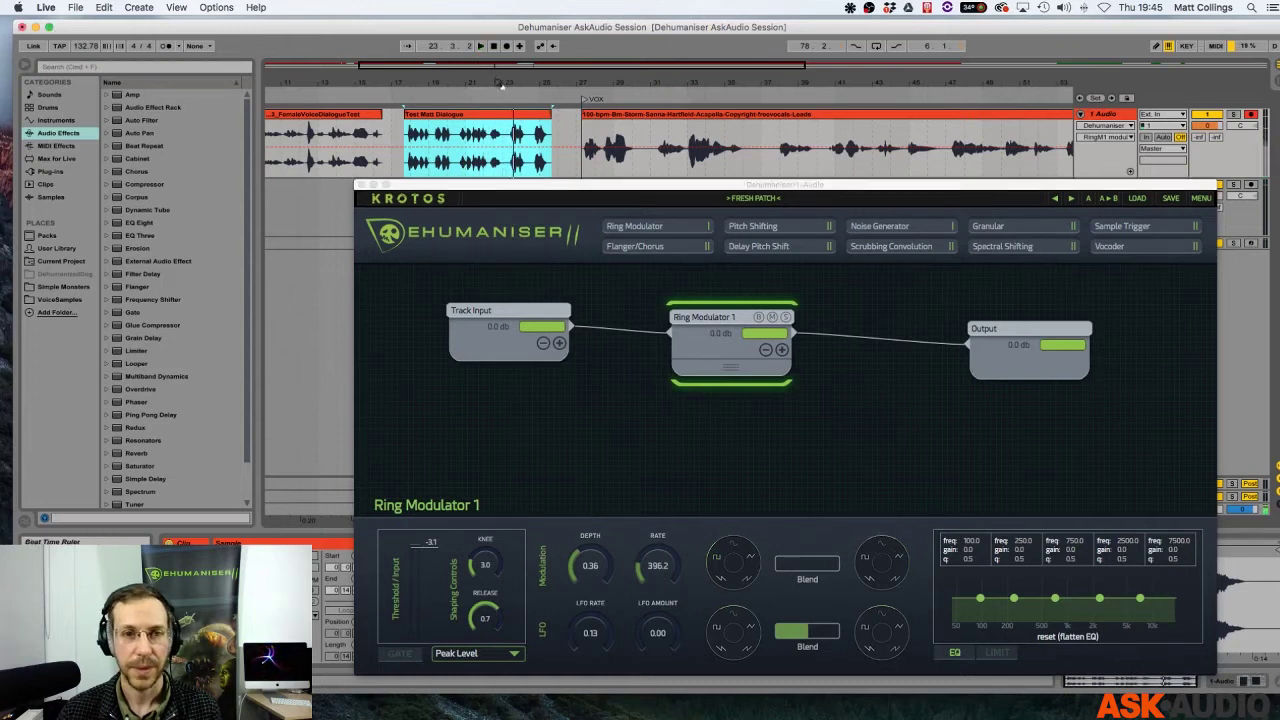
Raise the Blend between the Ring Modulator's two modulation waveforms to nearly full and audition the dialogue clip
left_click(786, 569)
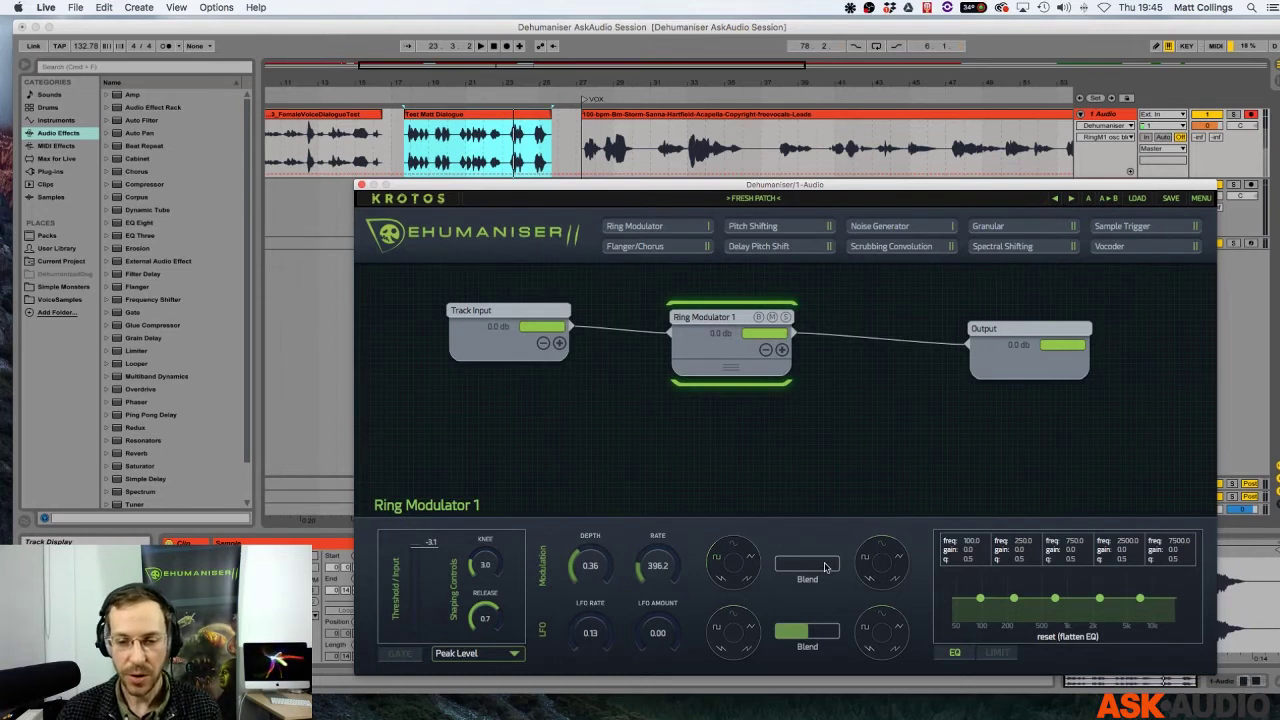
left_click_drag(783, 568, 843, 566)
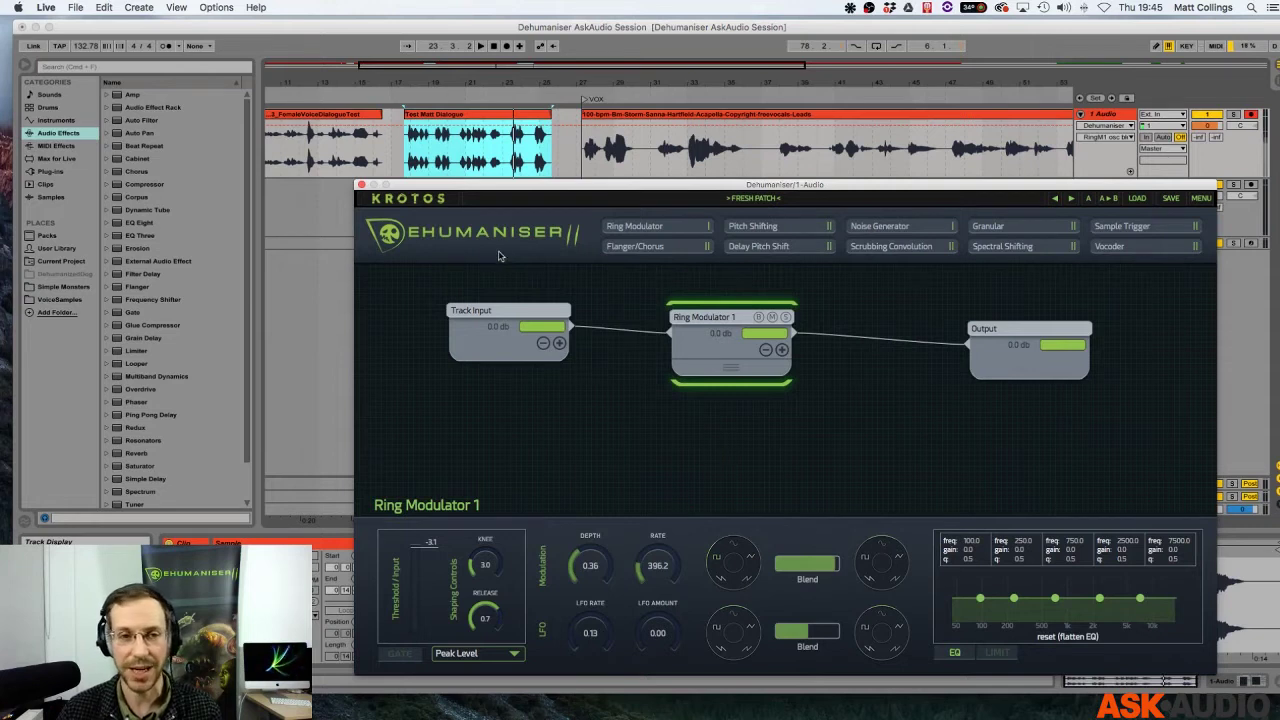
key("space")
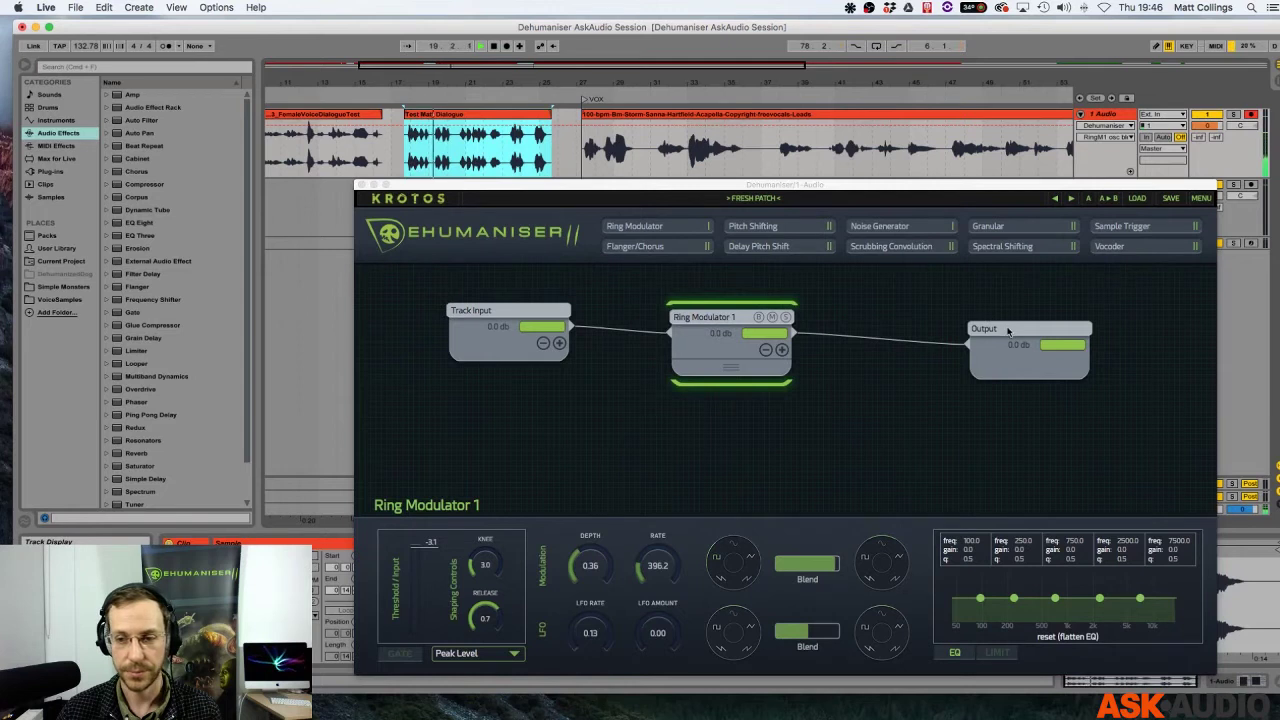
Reposition the Output module slightly and set its limiter Gain to 5.59
left_click_drag(1008, 330, 988, 314)
left_click_drag(1147, 613, 1164, 556)
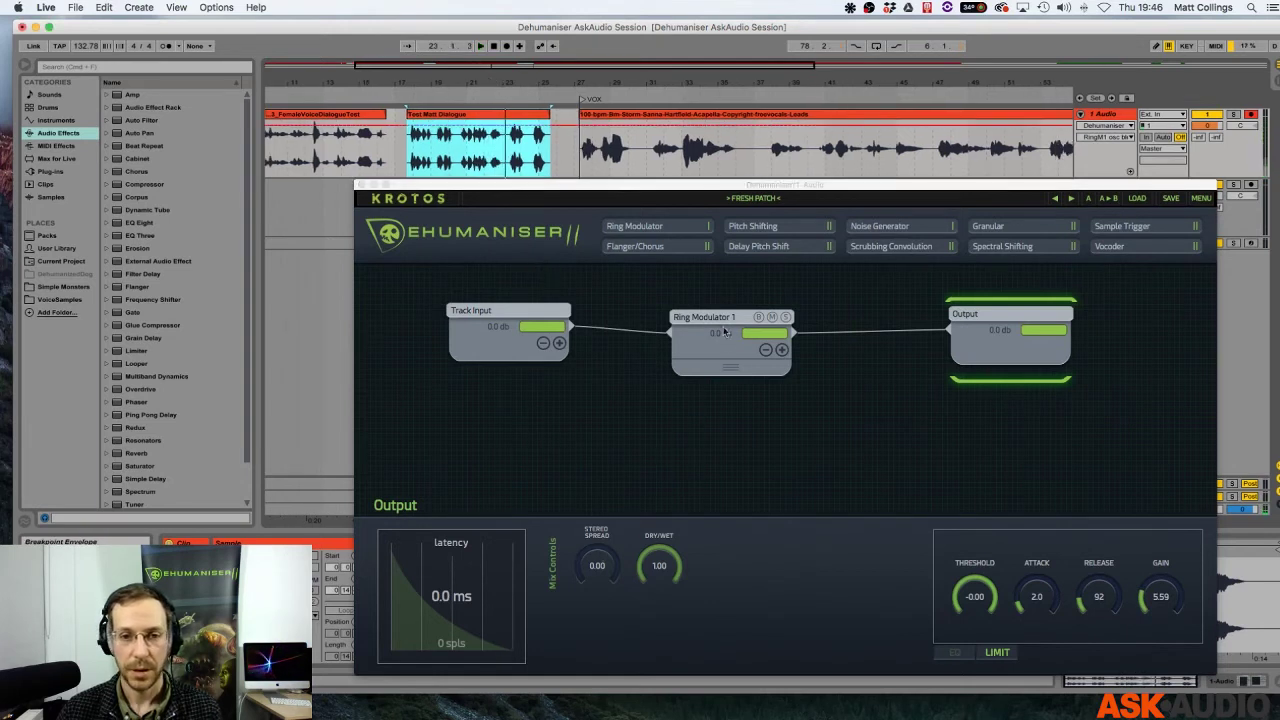
Set the Ring Modulator's Rate to 148.2 and Depth to 1.00, and audition the dialogue clip from its start
left_click(725, 332)
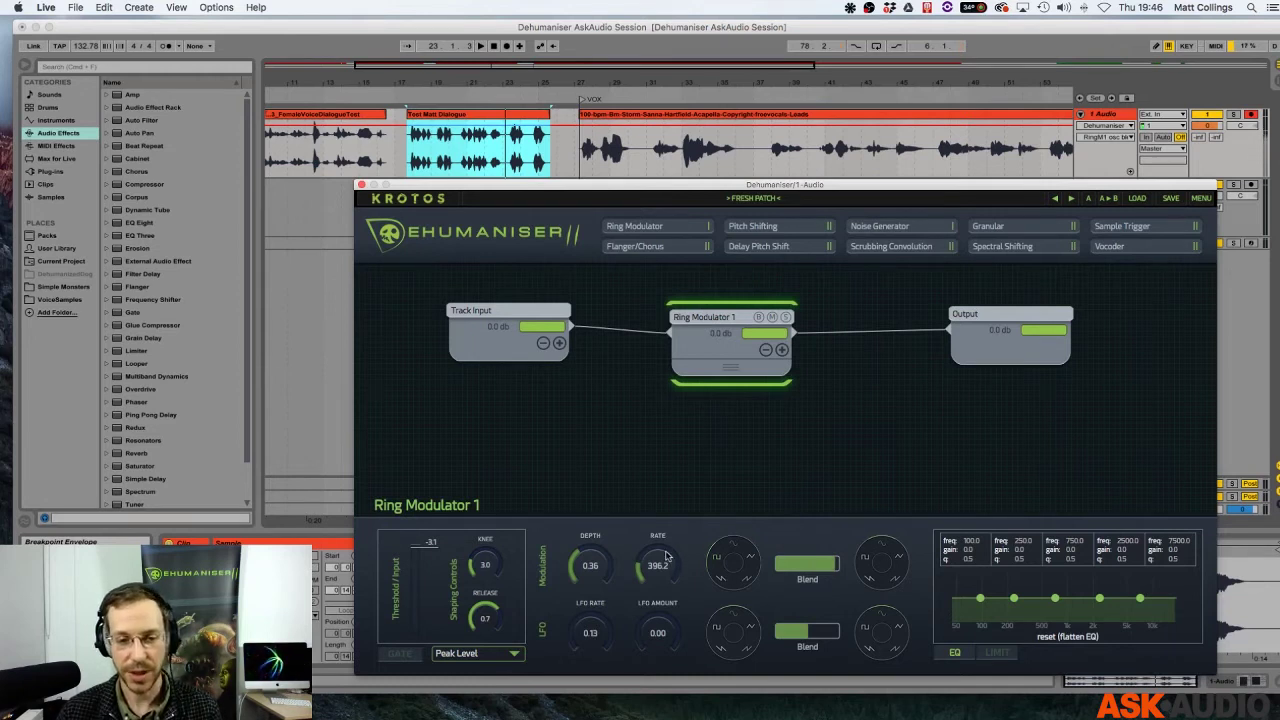
left_click_drag(662, 553, 600, 523)
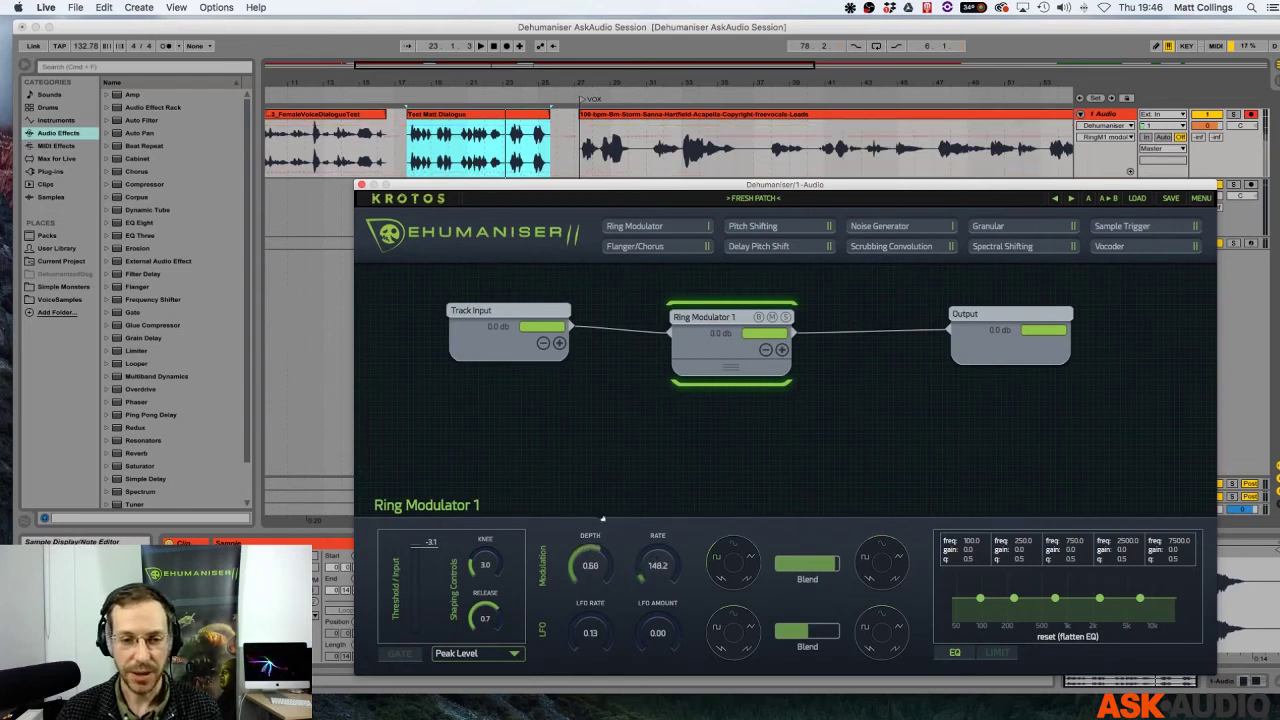
left_click(406, 95)
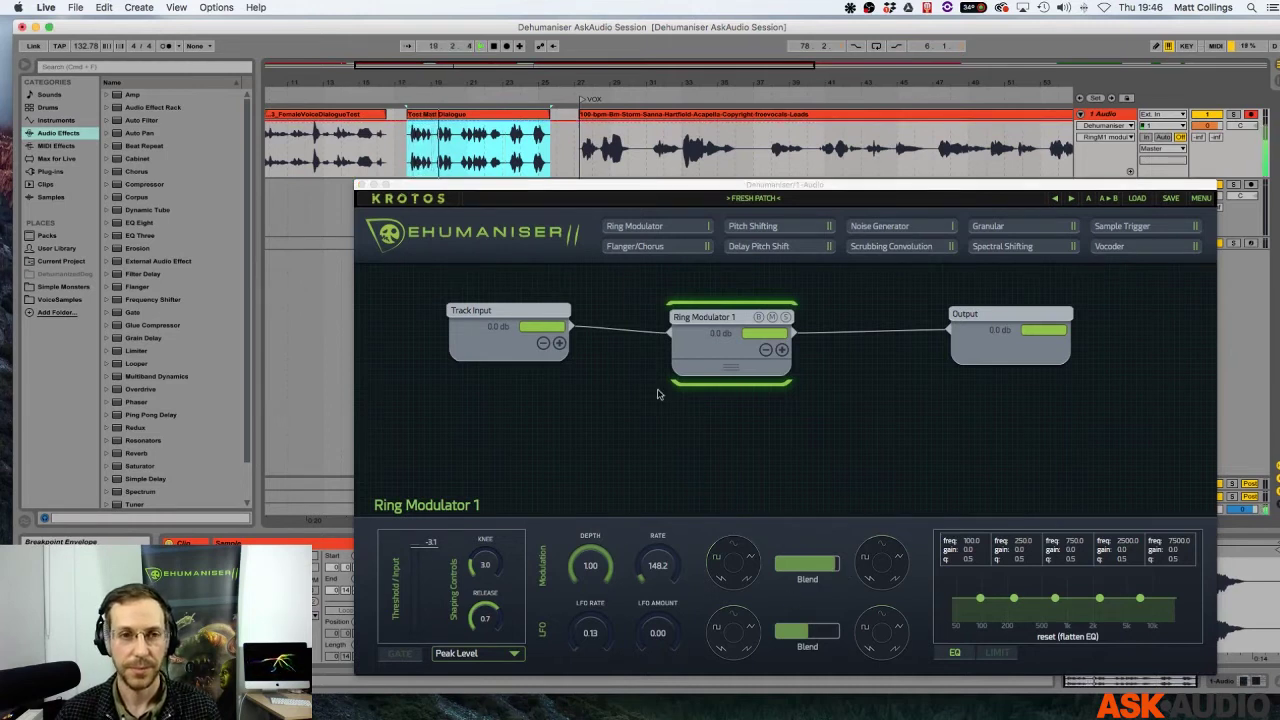
key("space")
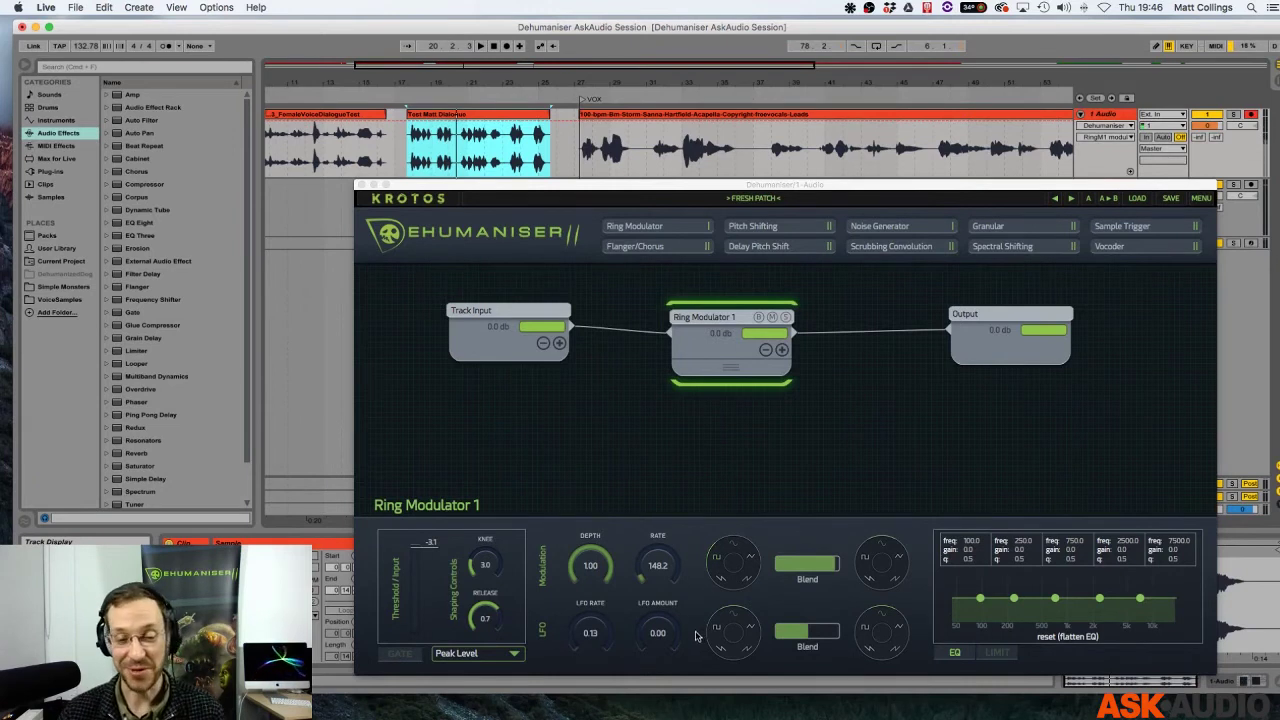
Set the Ring Modulator's LFO Rate to 2.65 and LFO Amount to 0.22, and play the dialogue clip from its start
left_click_drag(593, 626, 597, 627)
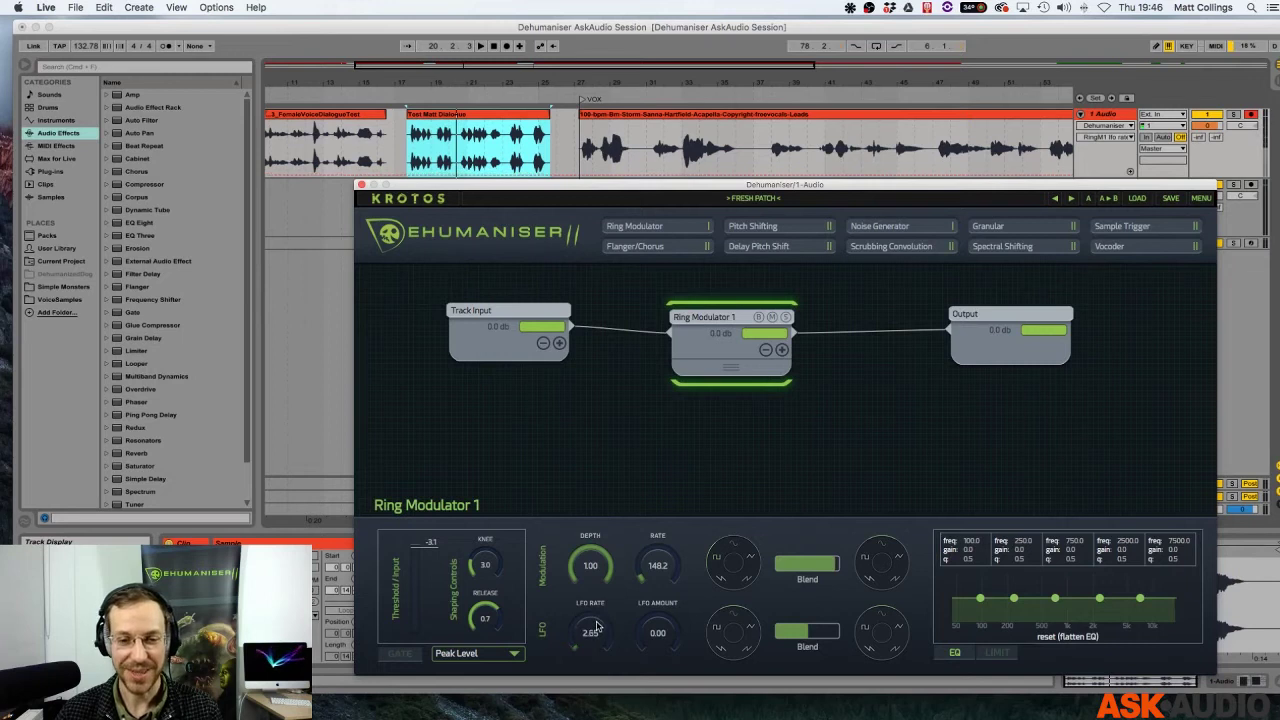
left_click_drag(662, 612, 665, 606)
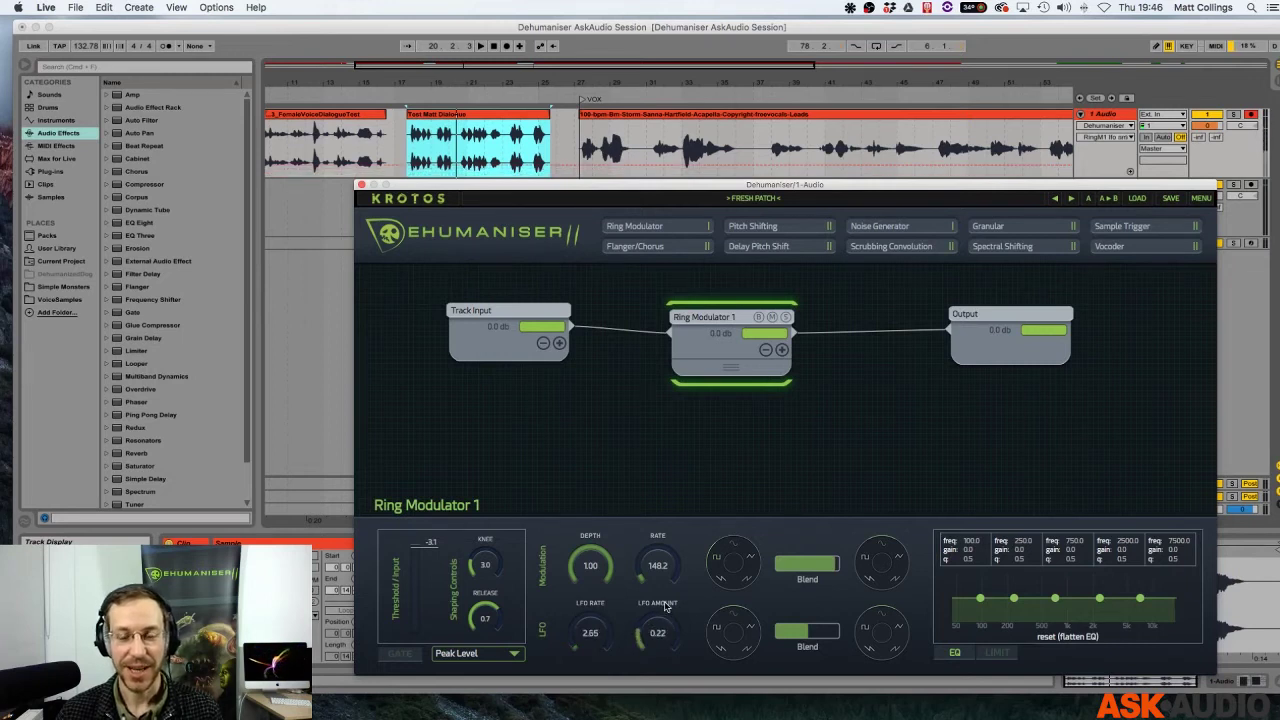
left_click(410, 93)
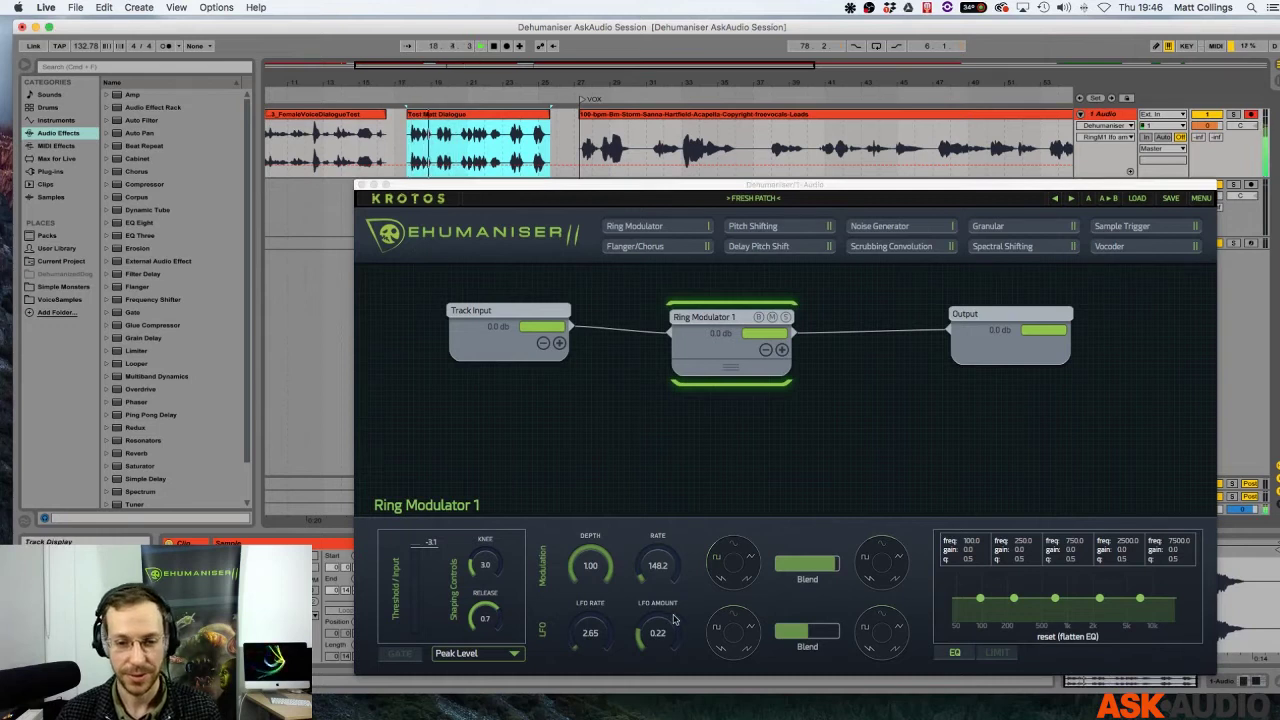
Set the Ring Modulator's LFO Rate to 1.85 and LFO Amount to 0.77 during playback, and stop the dialogue clip
mouse_move(675, 620)
left_mouse_down()
mouse_move(665, 625)
mouse_move(677, 488)
mouse_move(633, 607)
mouse_move(580, 629)
mouse_move(662, 606)
left_mouse_up()
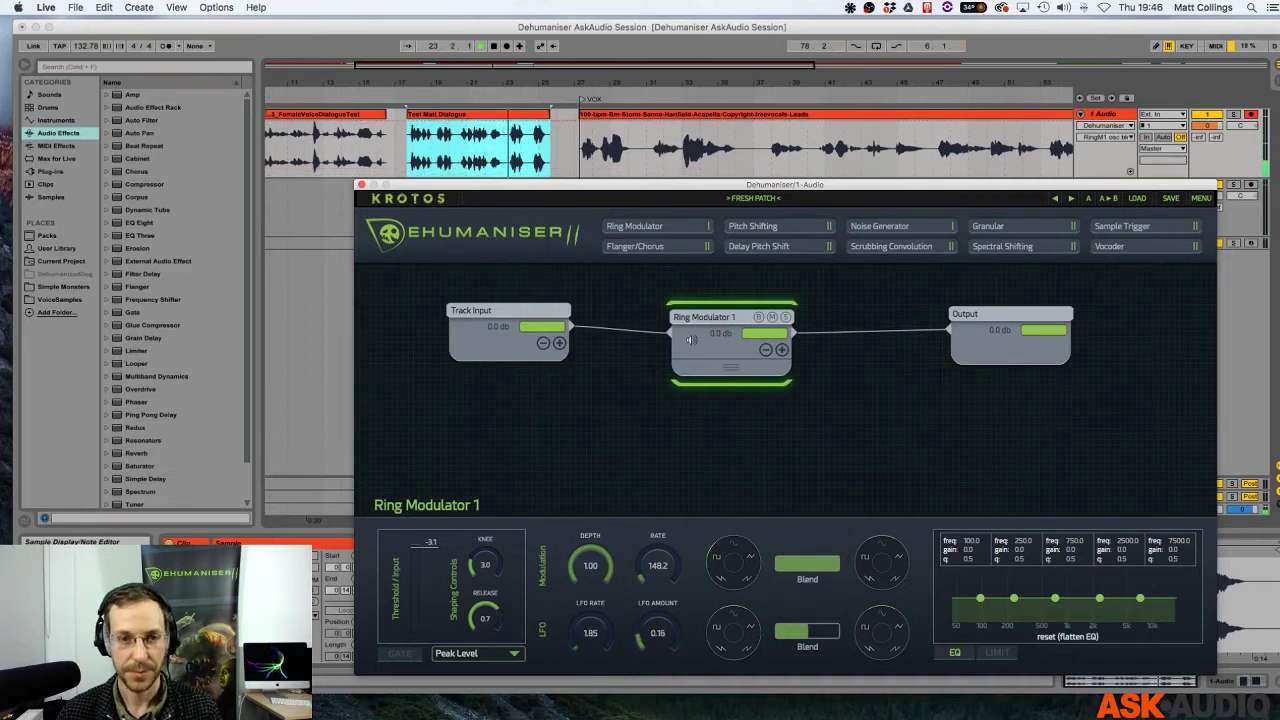
left_click_drag(658, 632, 660, 612)
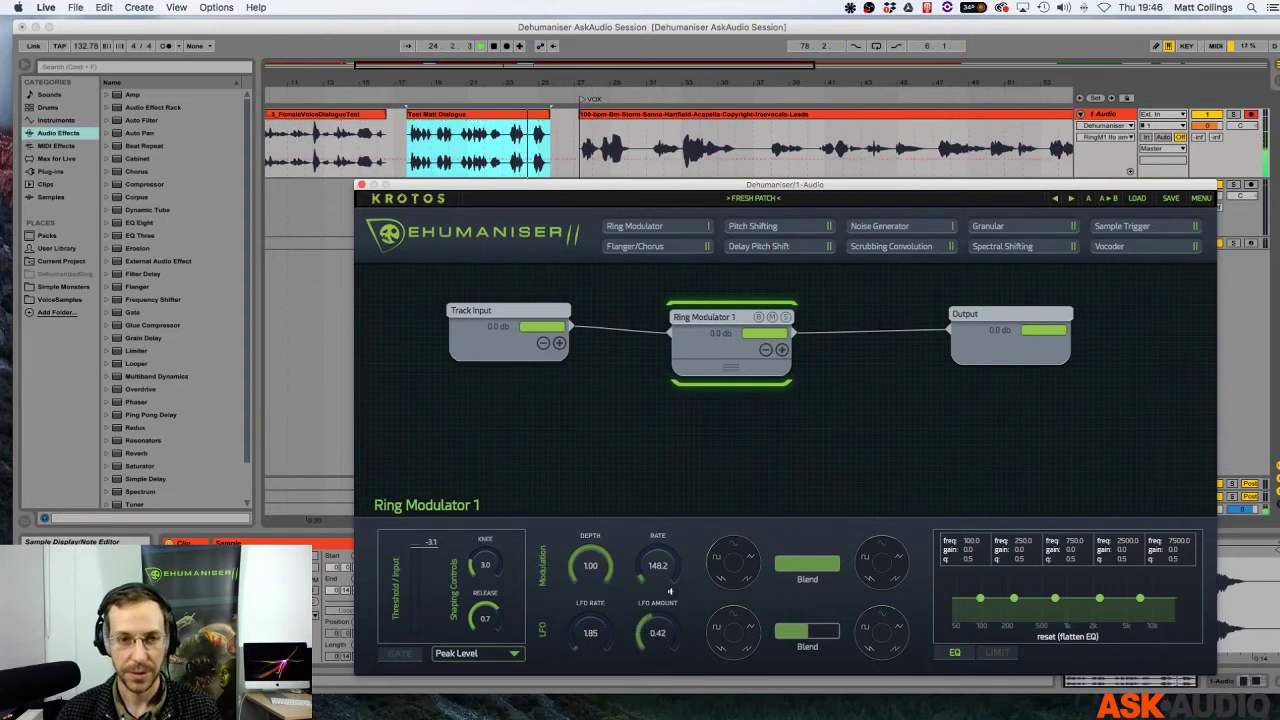
left_click_drag(675, 545, 674, 537)
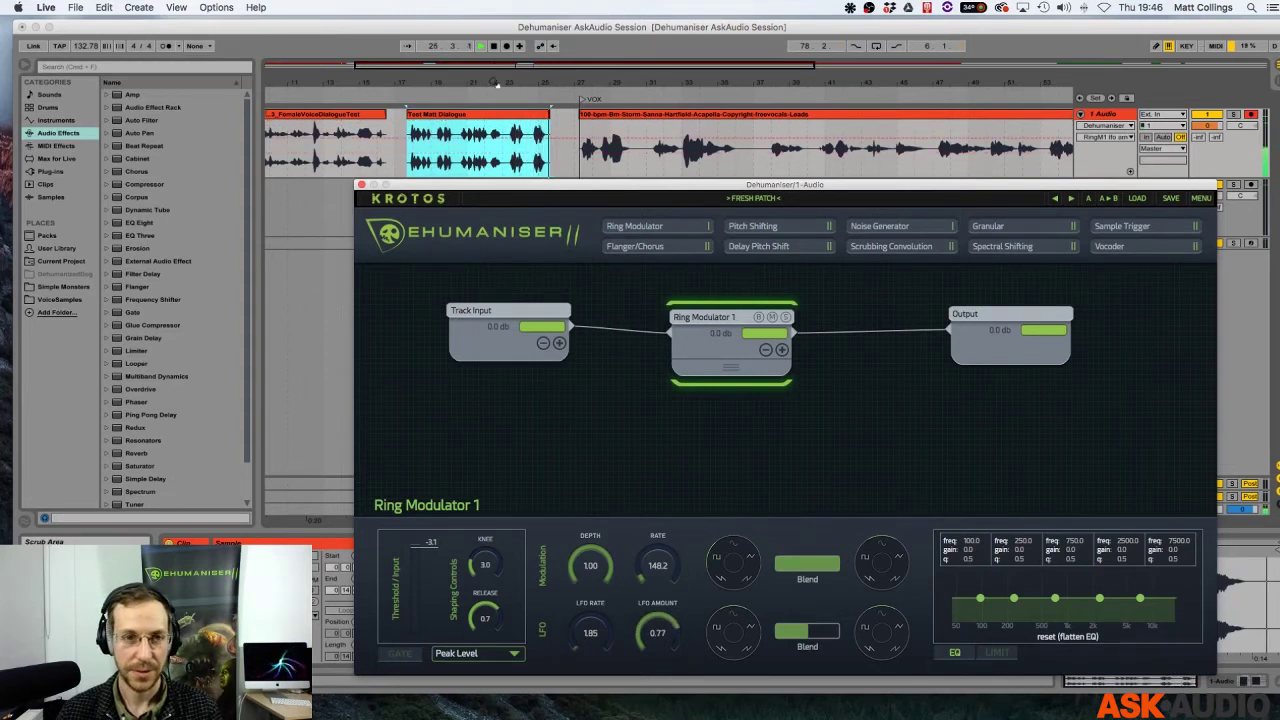
left_click(494, 46)
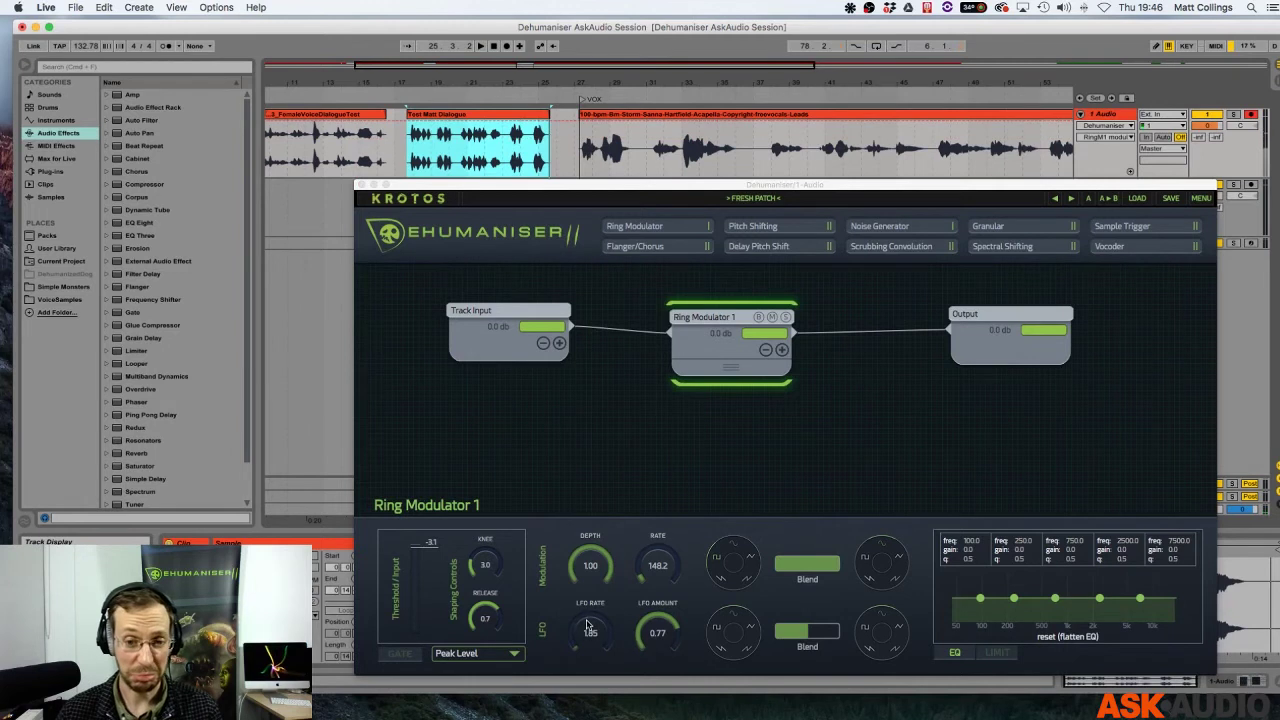
Lower the LFO Blend to zero, set LFO Rate to 4.92 and LFO Amount to 1.00, and play the dialogue clip
left_click_drag(587, 627, 591, 617)
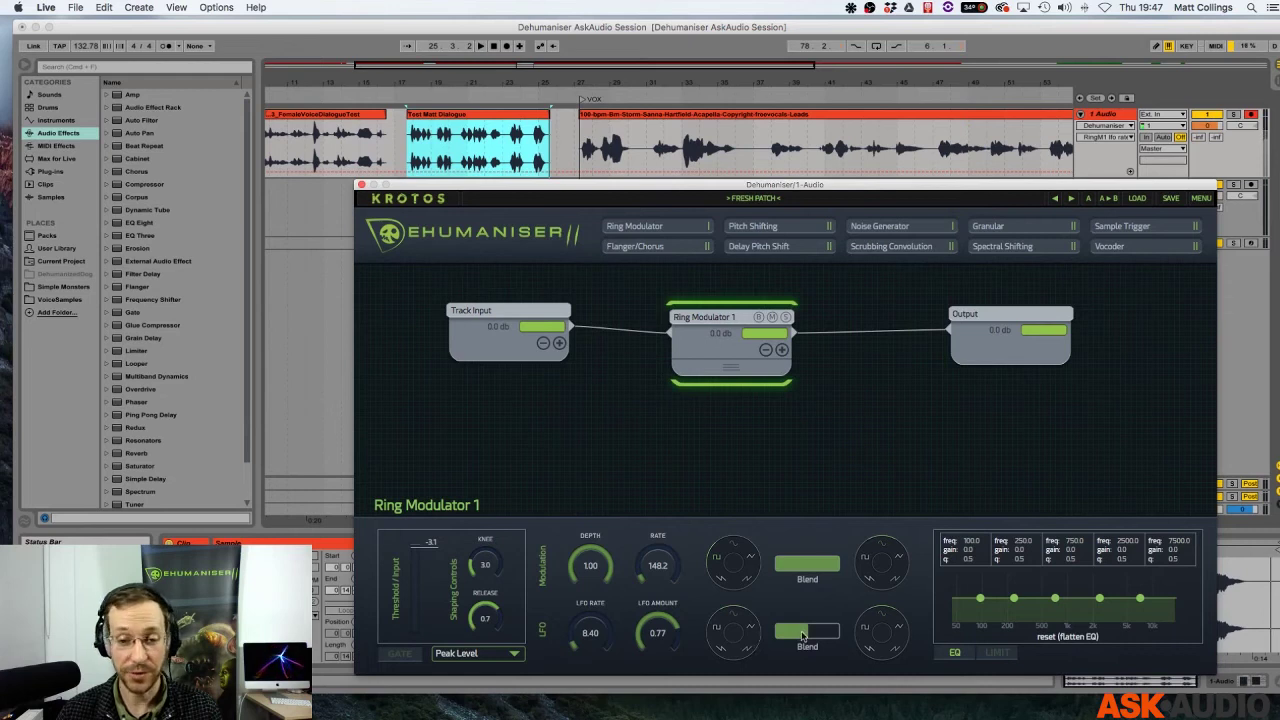
left_click_drag(797, 633, 768, 637)
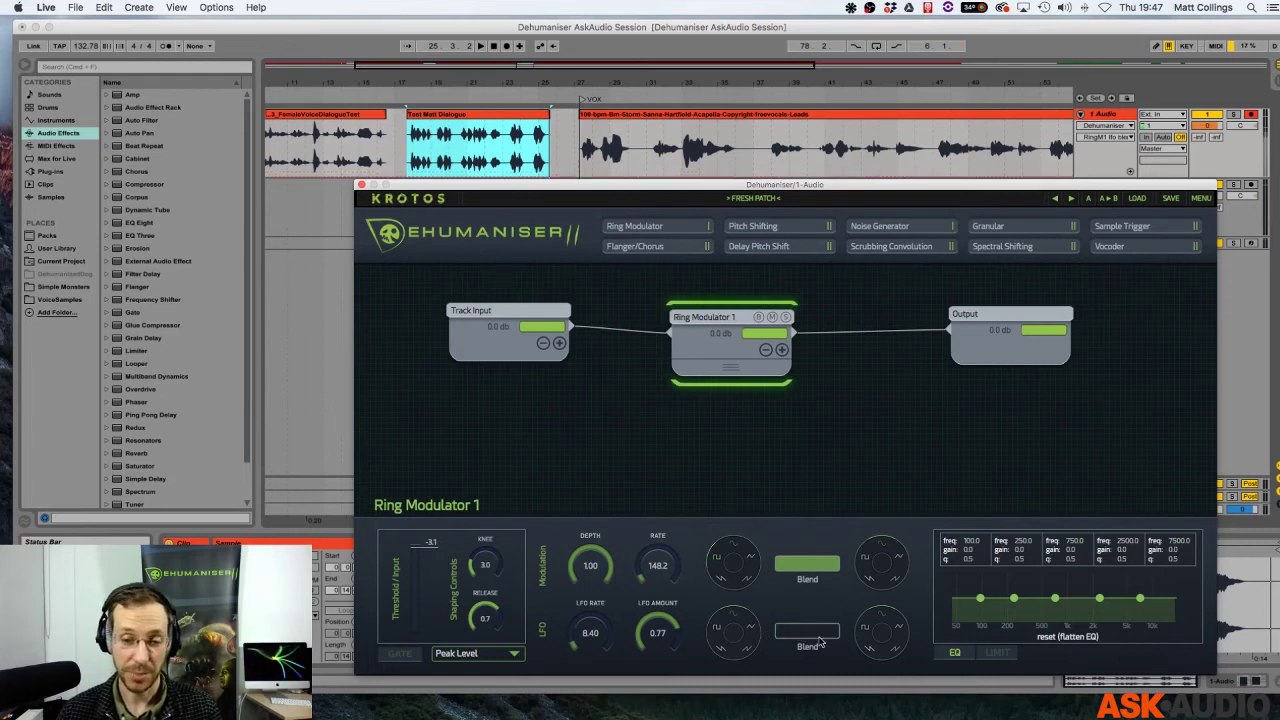
left_click_drag(588, 633, 677, 549)
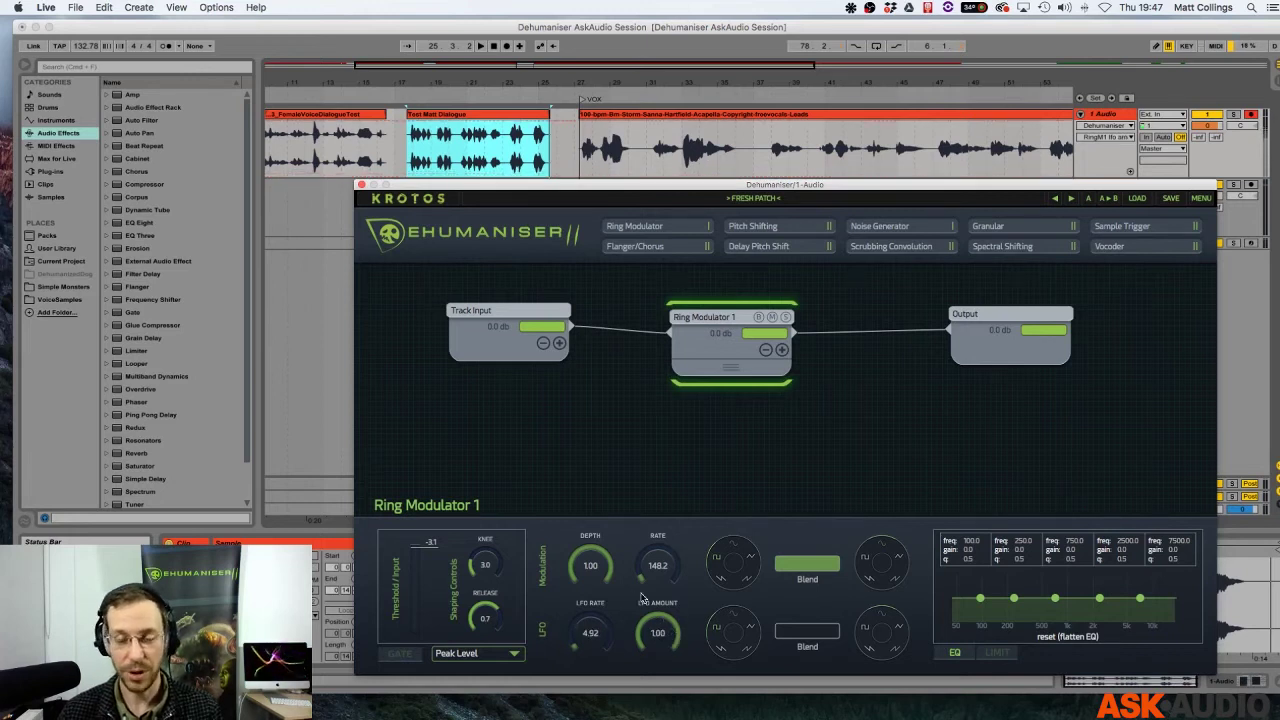
key("space")
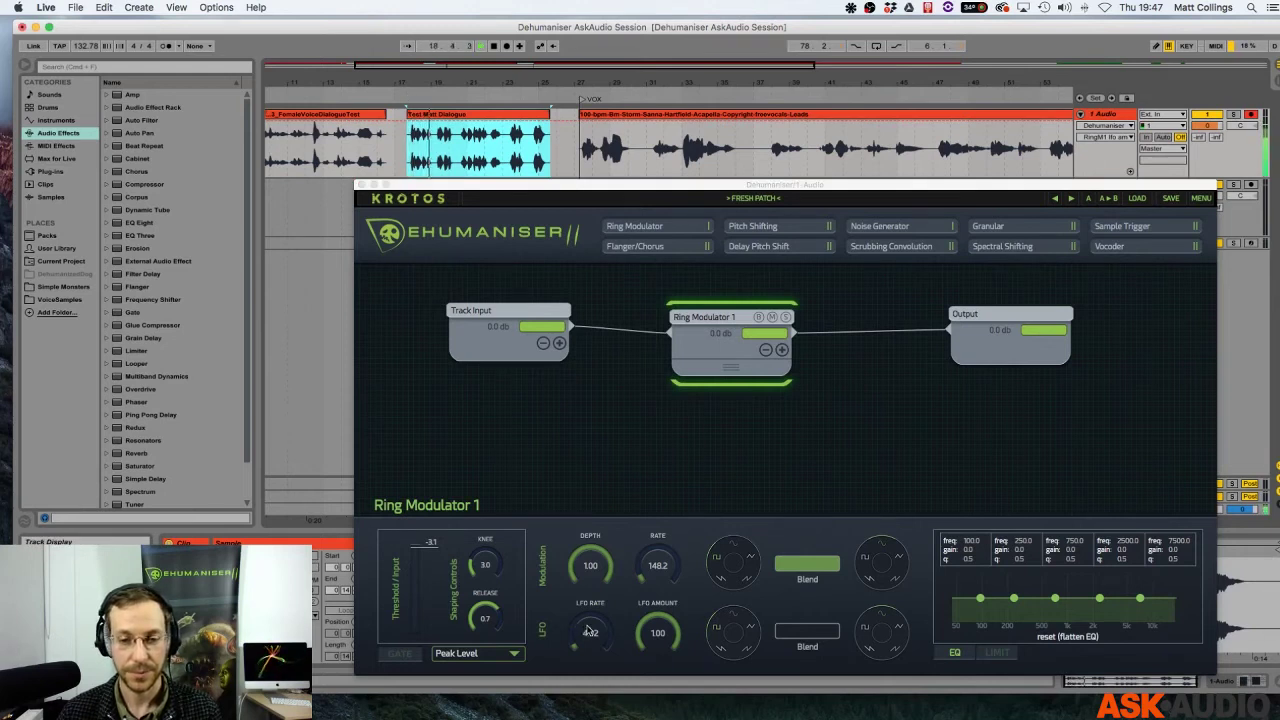
Reposition the three modules during playback and set the Ring Modulator's LFO Rate to 33.92, stopping the dialogue clip
left_click_drag(707, 317, 666, 301)
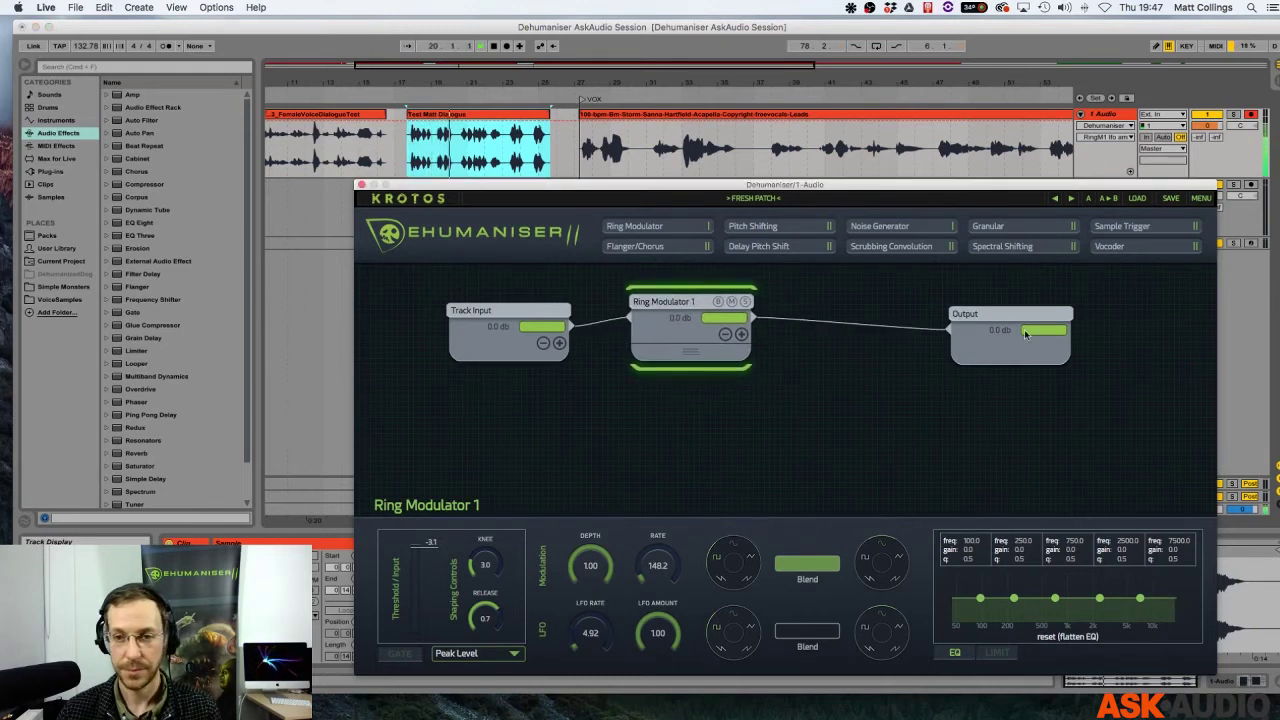
left_click_drag(1015, 316, 1006, 324)
left_click_drag(548, 318, 542, 312)
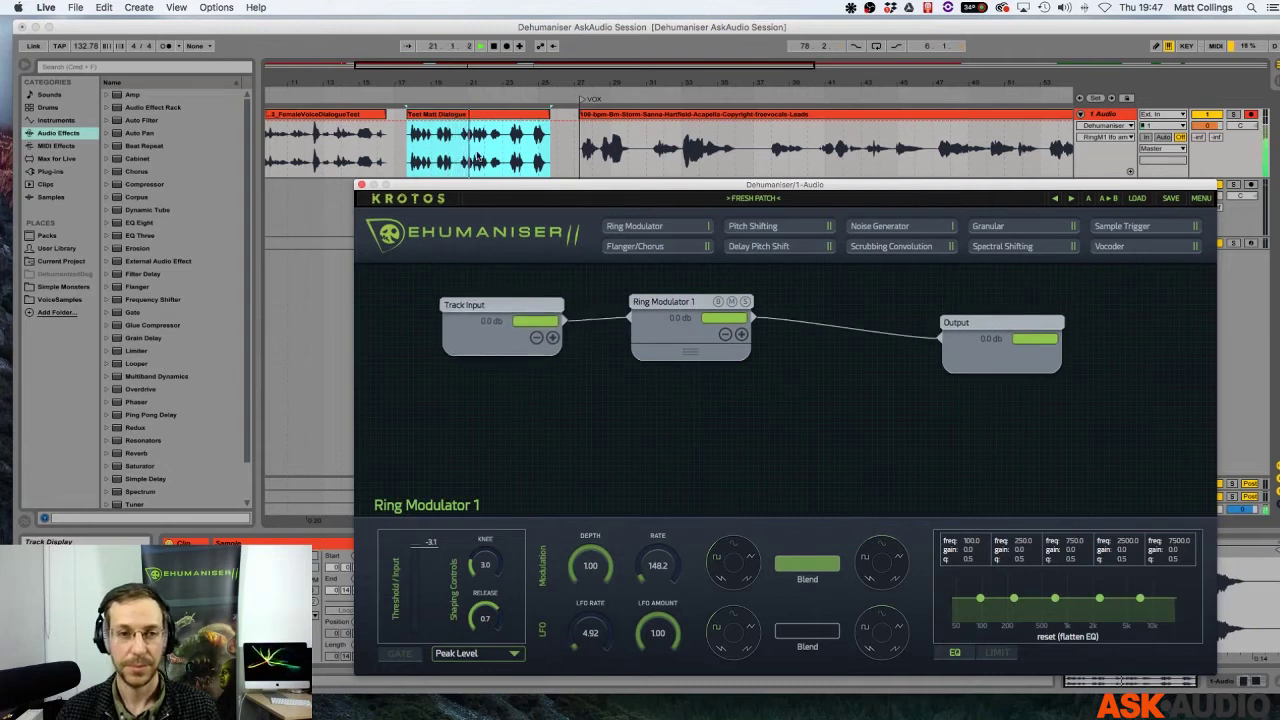
left_click_drag(589, 623, 592, 545)
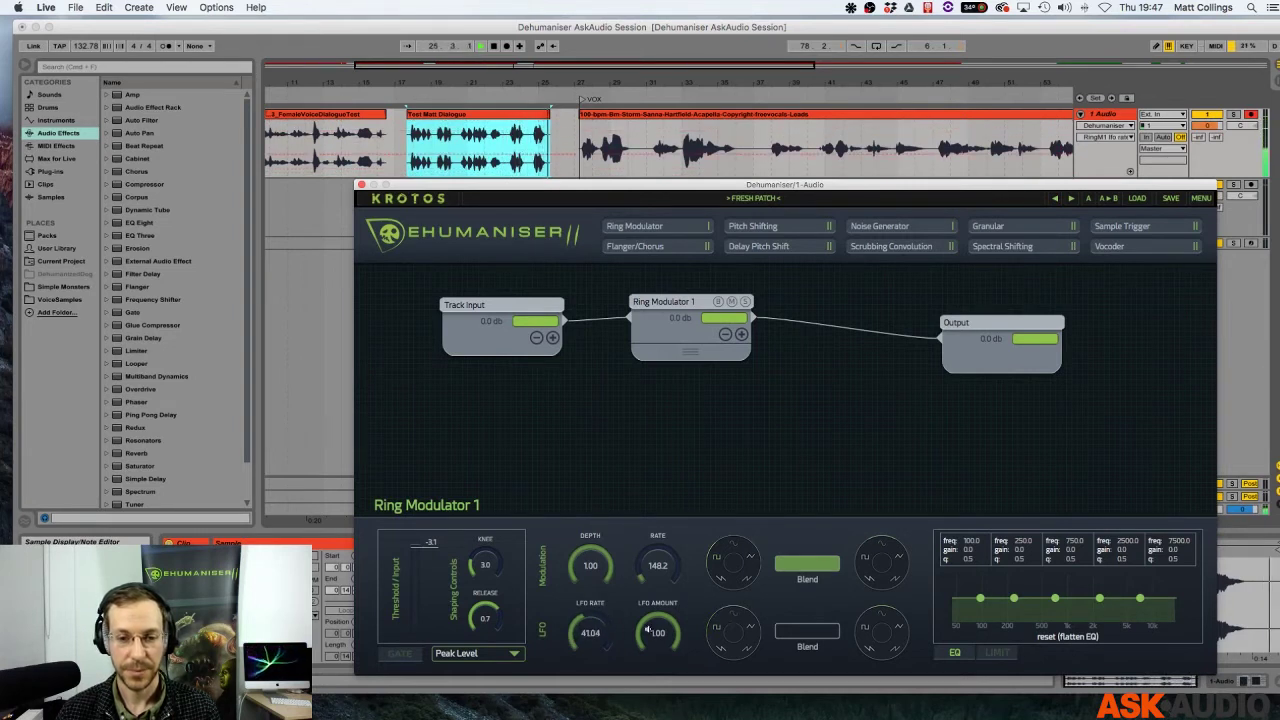
left_click(461, 82)
key("space")
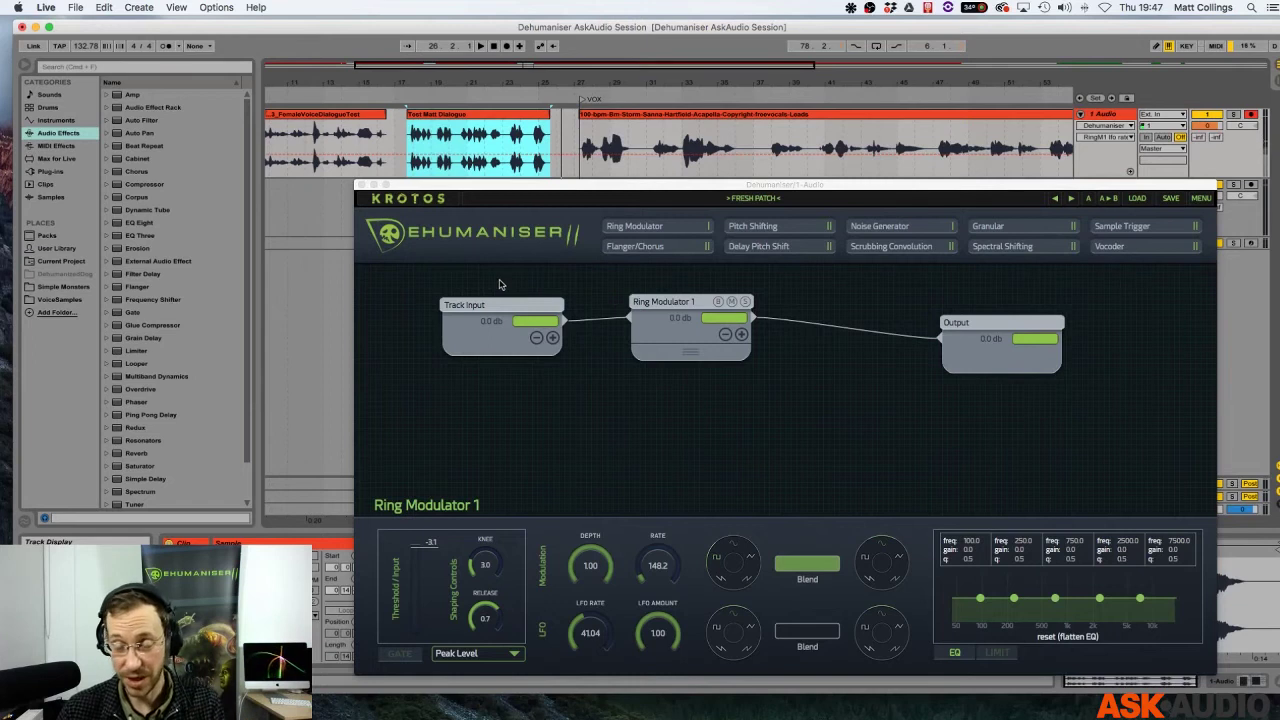
left_click_drag(603, 645, 598, 628)
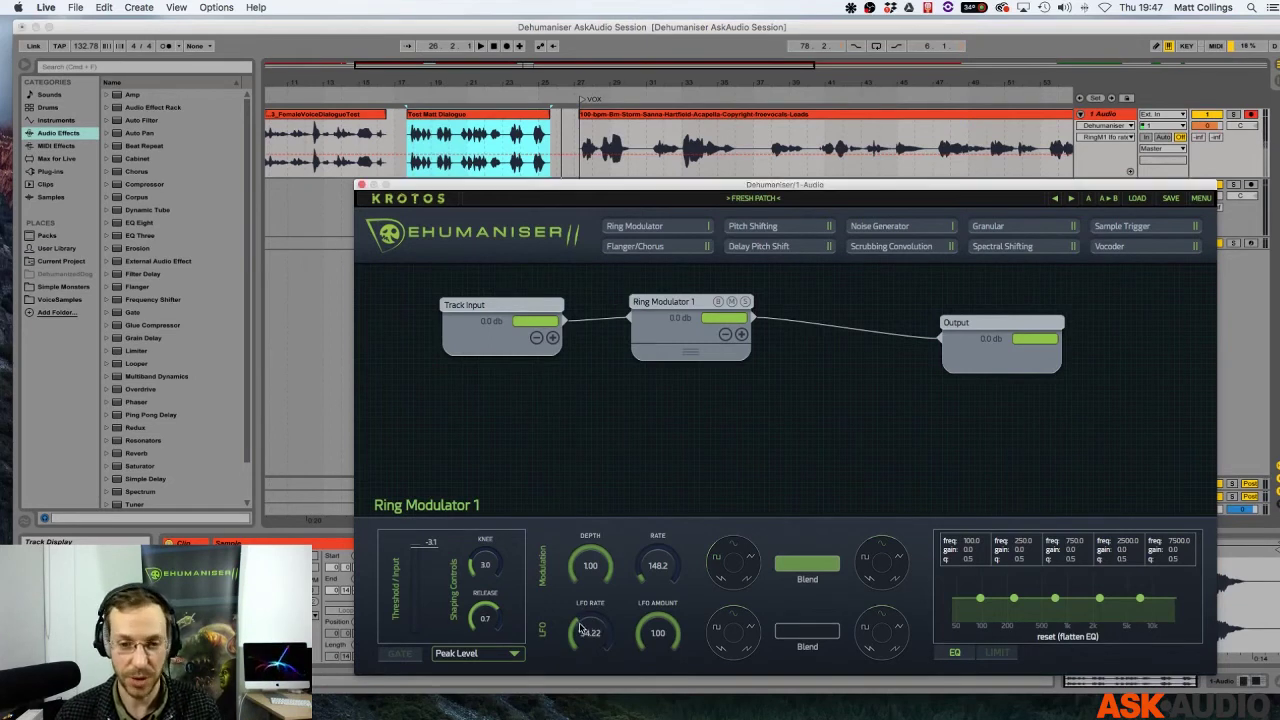
Add a second Ring Modulator in parallel, wired from a new Track Input output to the Output module, and space the modules apart
left_click_drag(668, 300, 660, 295)
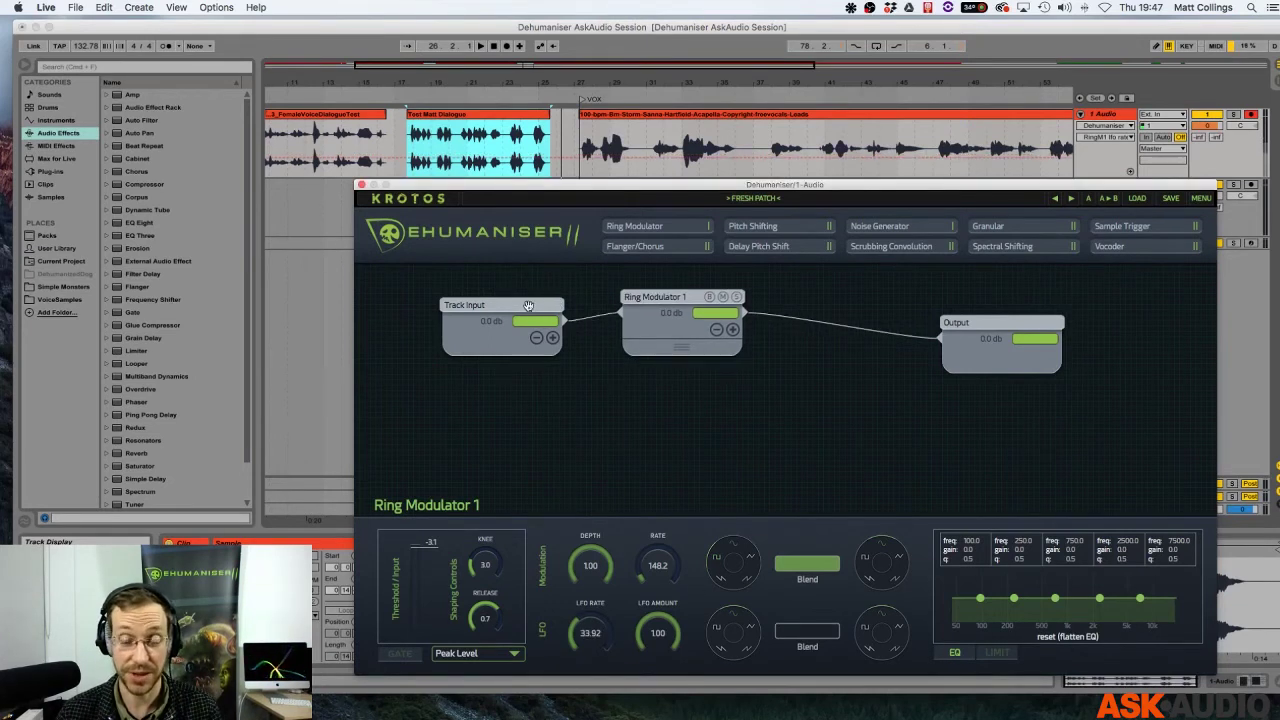
left_click_drag(528, 306, 503, 311)
left_click_drag(964, 330, 988, 330)
left_click_drag(634, 226, 632, 415)
left_click(529, 343)
left_click(752, 418)
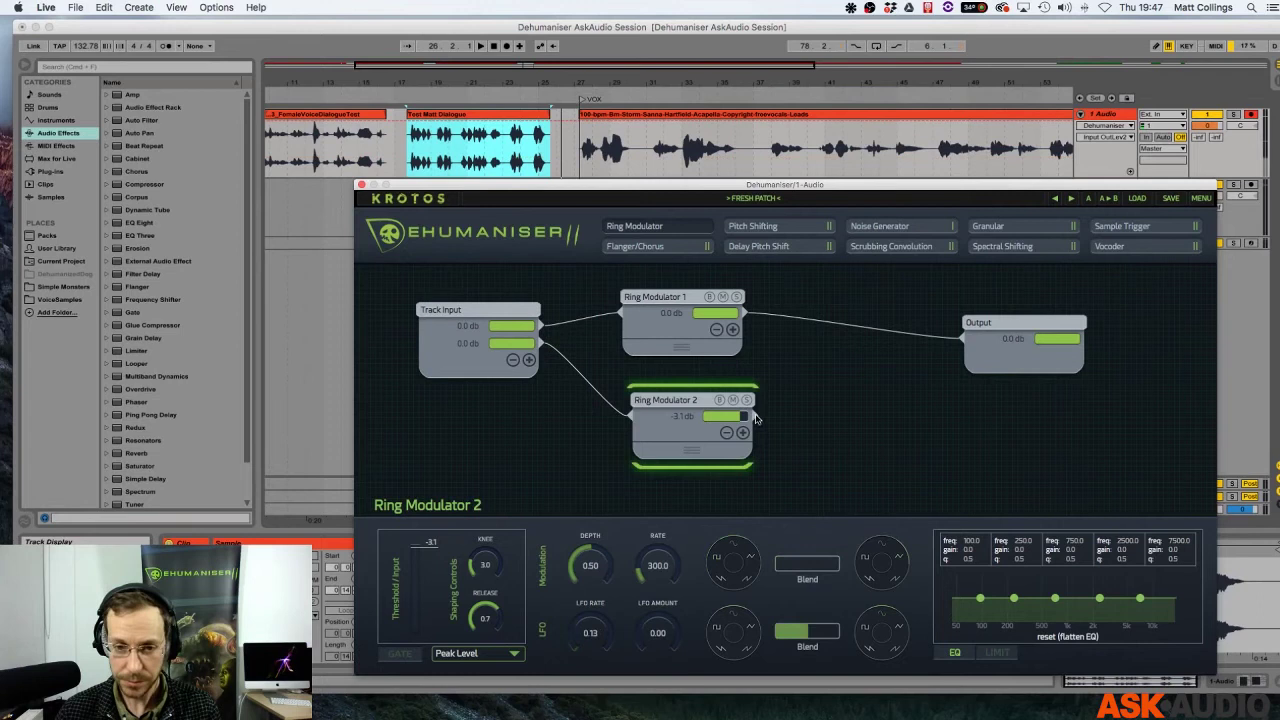
left_click_drag(757, 418, 1007, 333)
left_click_drag(676, 302, 783, 291)
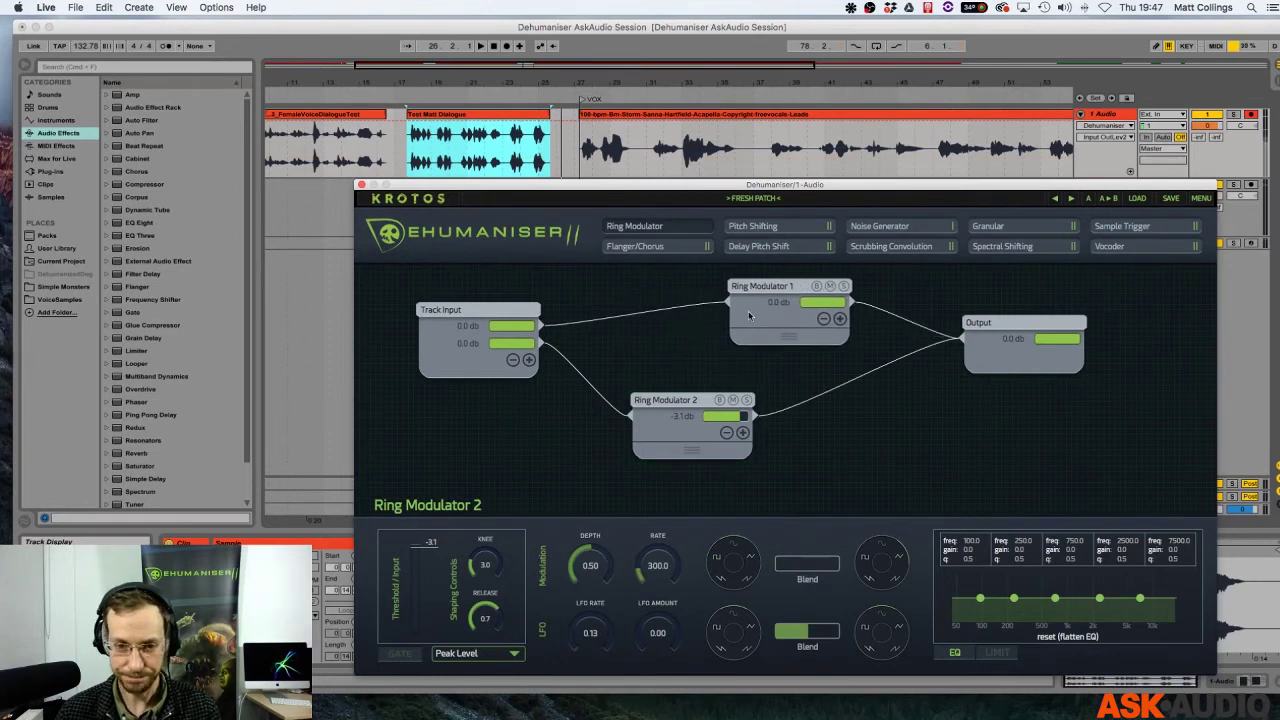
left_click_drag(679, 400, 650, 382)
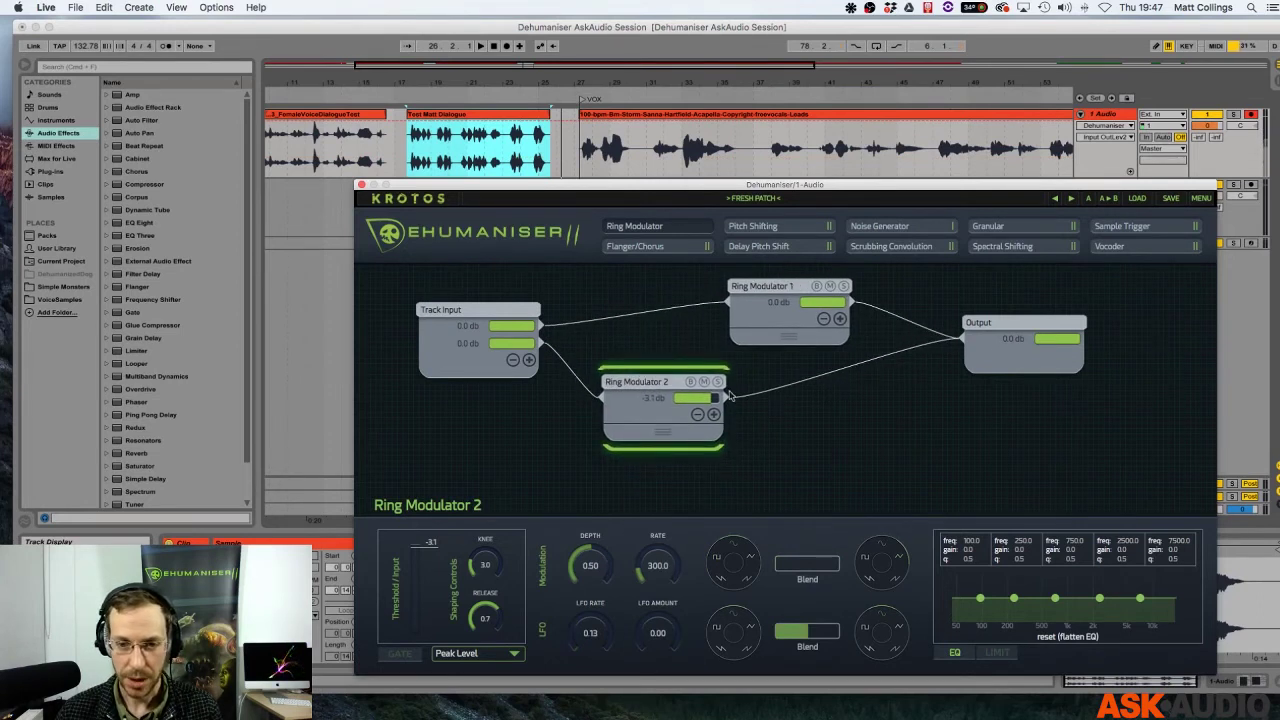
Solo Ring Modulator 2, set its Depth to 1.00 and Rate to 777.0 while auditioning the dialogue clip, and stop playback
left_click_drag(604, 566, 628, 450)
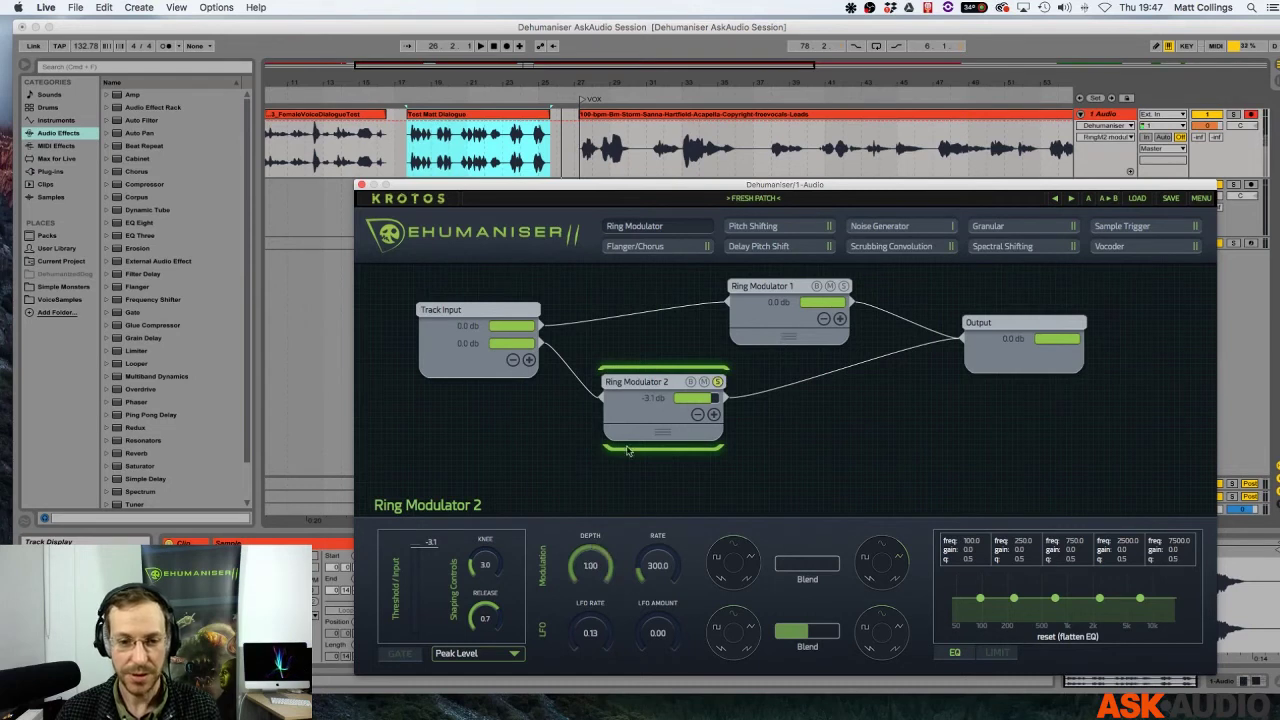
left_click_drag(660, 557, 652, 564)
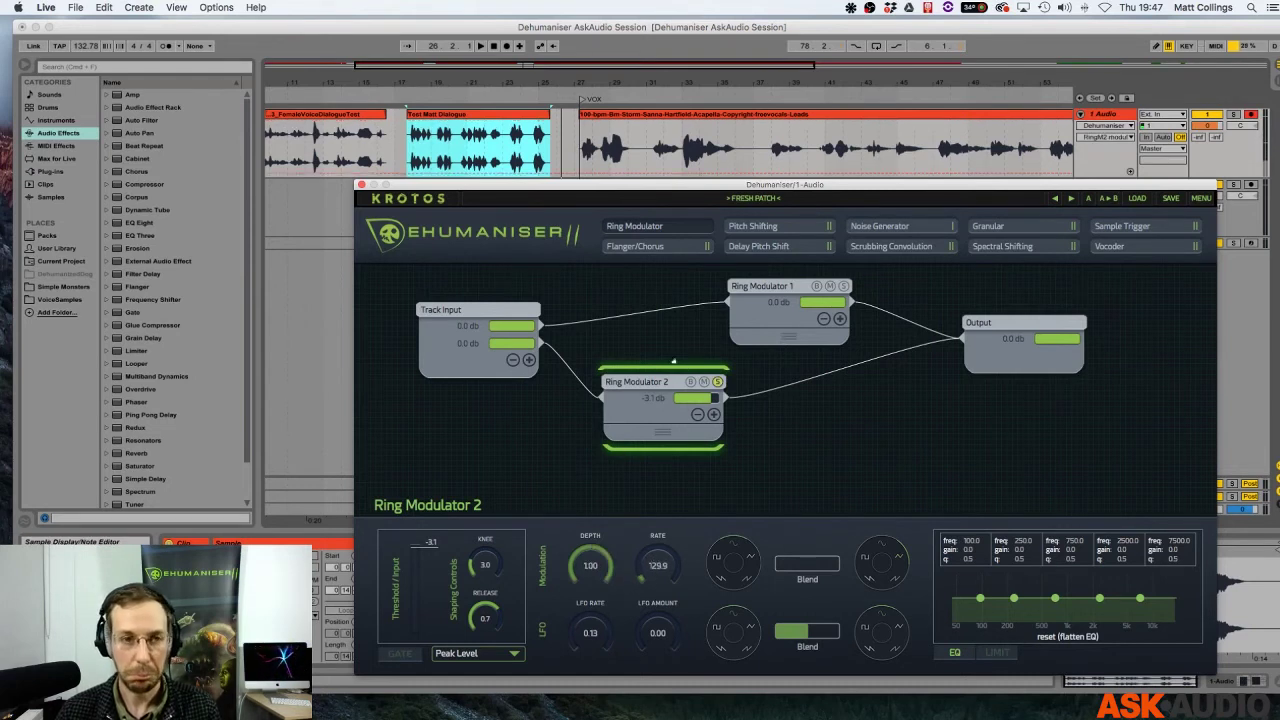
key("space")
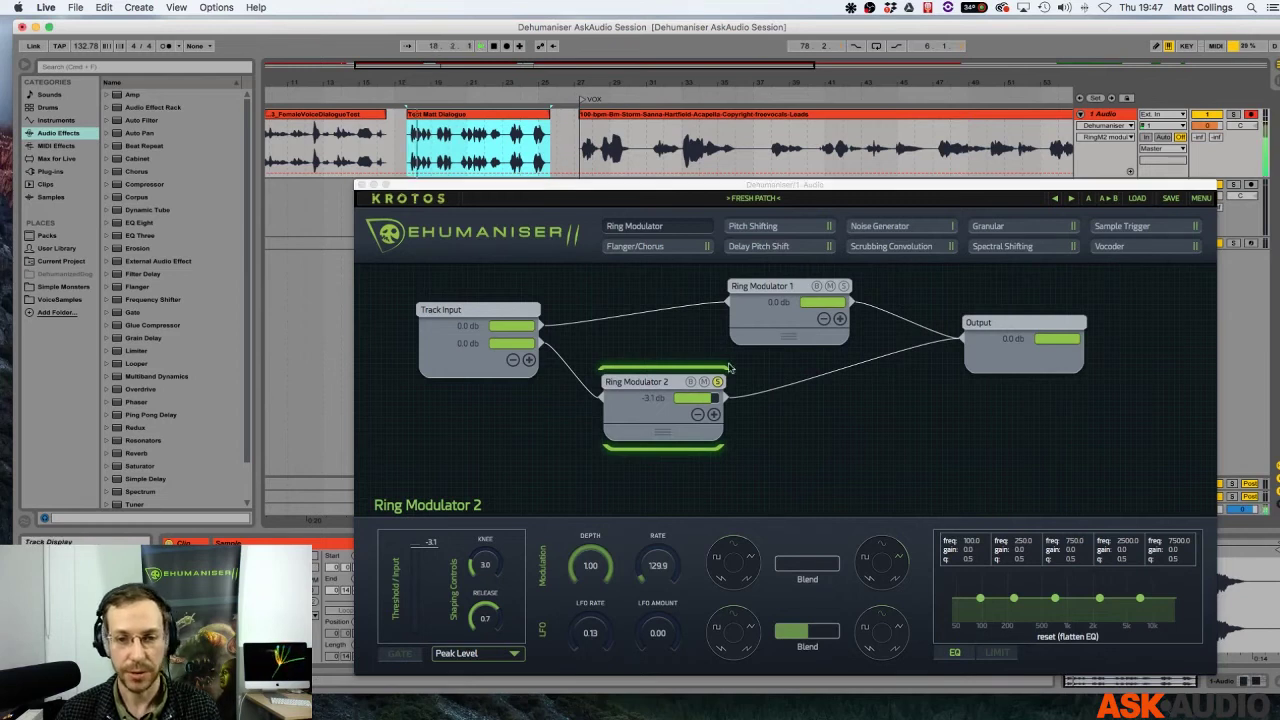
left_click_drag(648, 550, 670, 527)
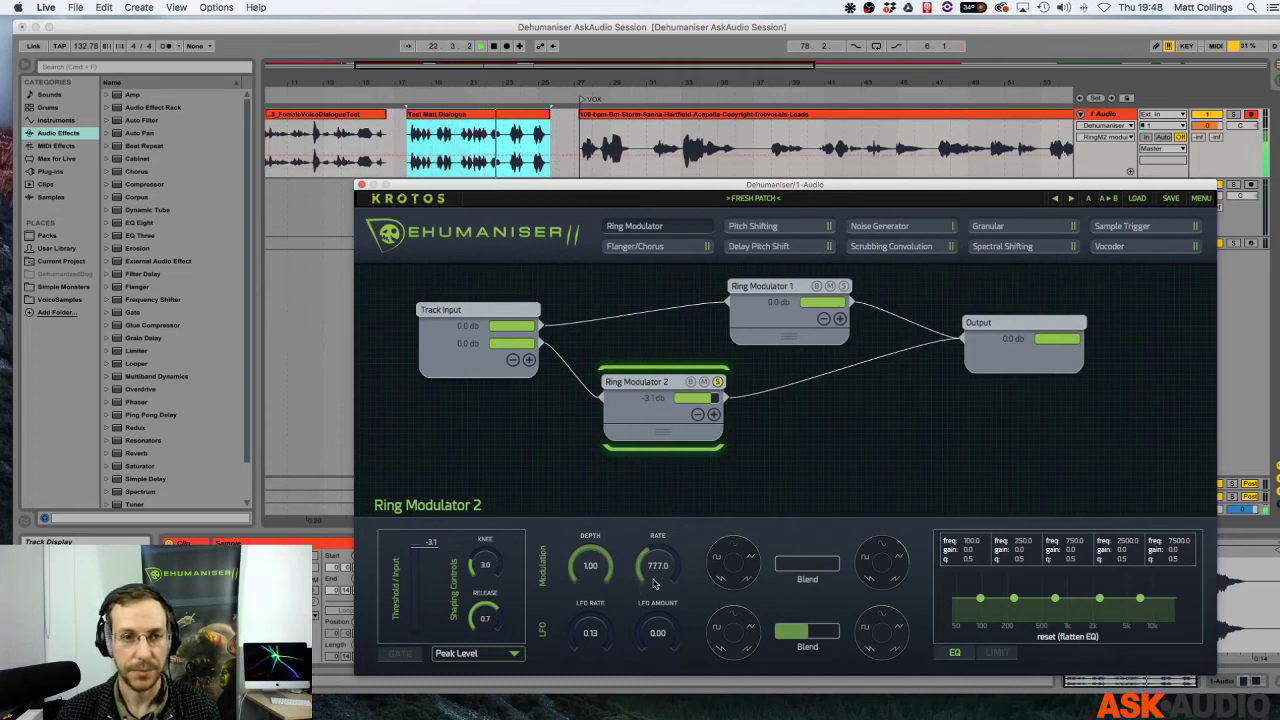
left_click(500, 85)
key("space")
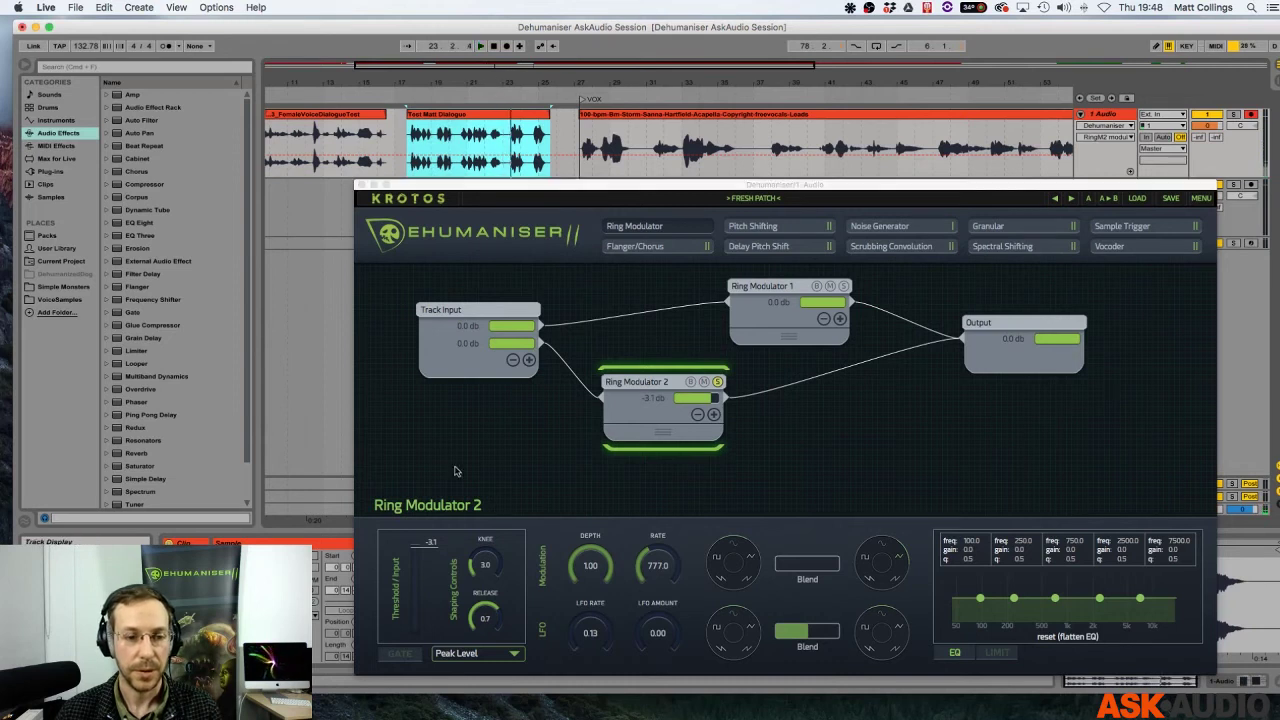
Enable Ring Modulator 2's Gate with Threshold -21.1, Release 0.0 and Knee 5.2, and turn off its solo
left_click_drag(422, 557, 424, 578)
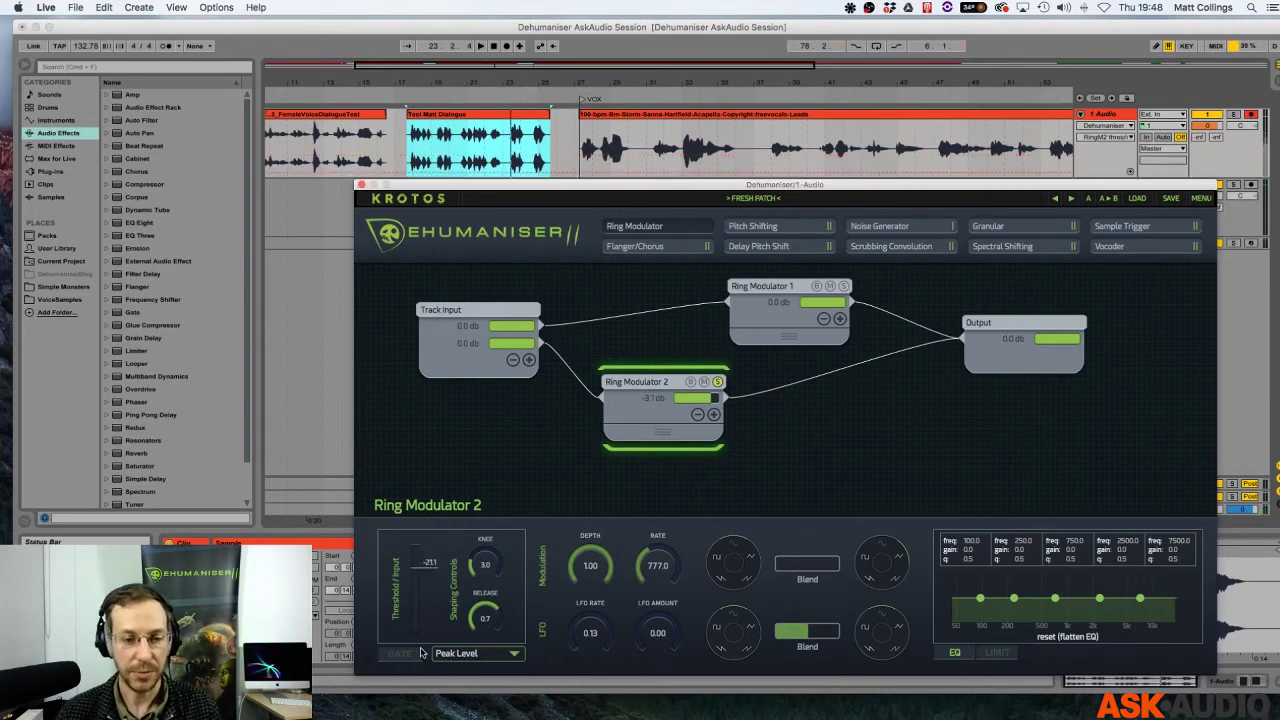
left_click_drag(469, 616, 446, 699)
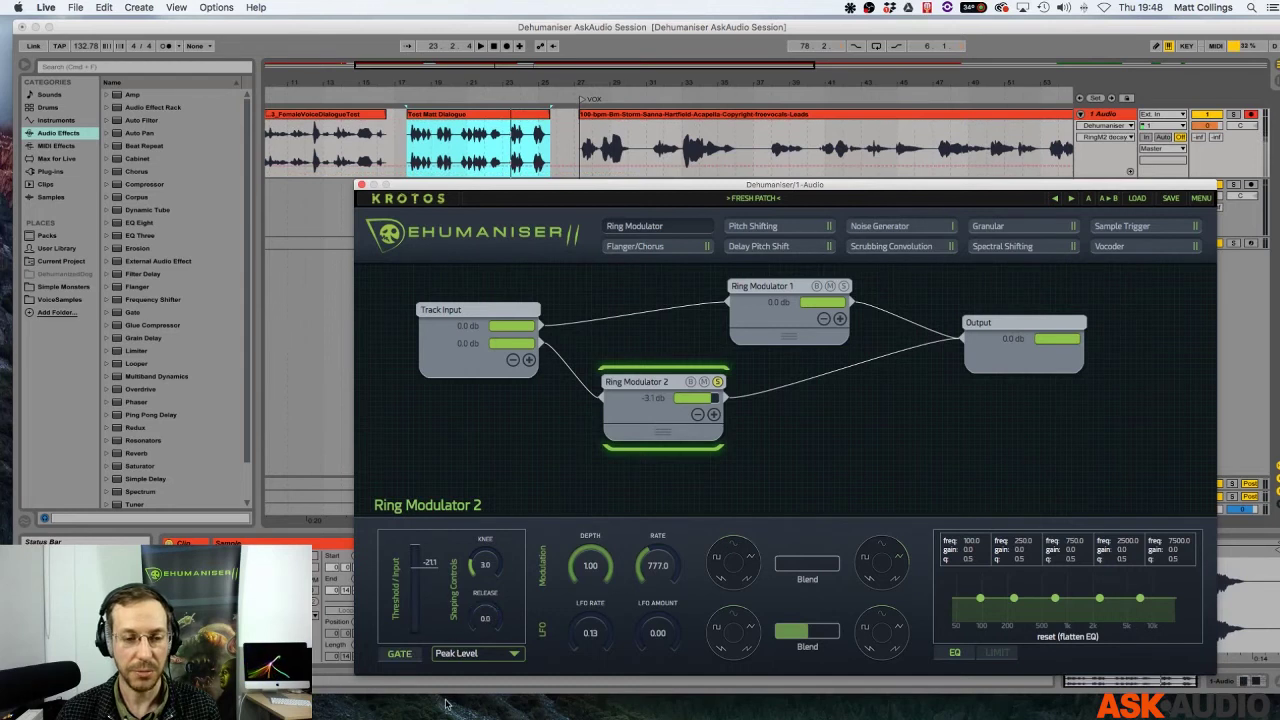
left_click_drag(480, 564, 493, 539)
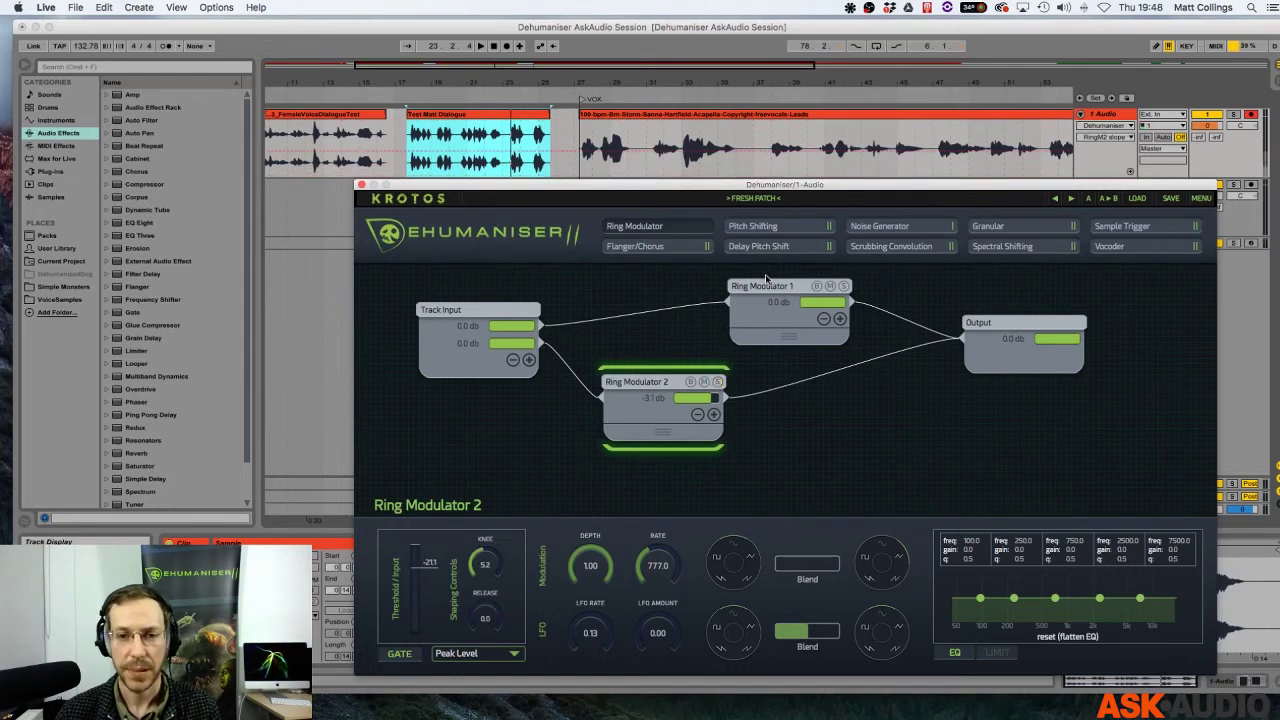
Rearrange the Track Input and both Ring Modulators, and set Ring Modulator 2's gate Threshold to -12.4 while the dialogue clip plays from its start
left_click_drag(765, 279, 680, 286)
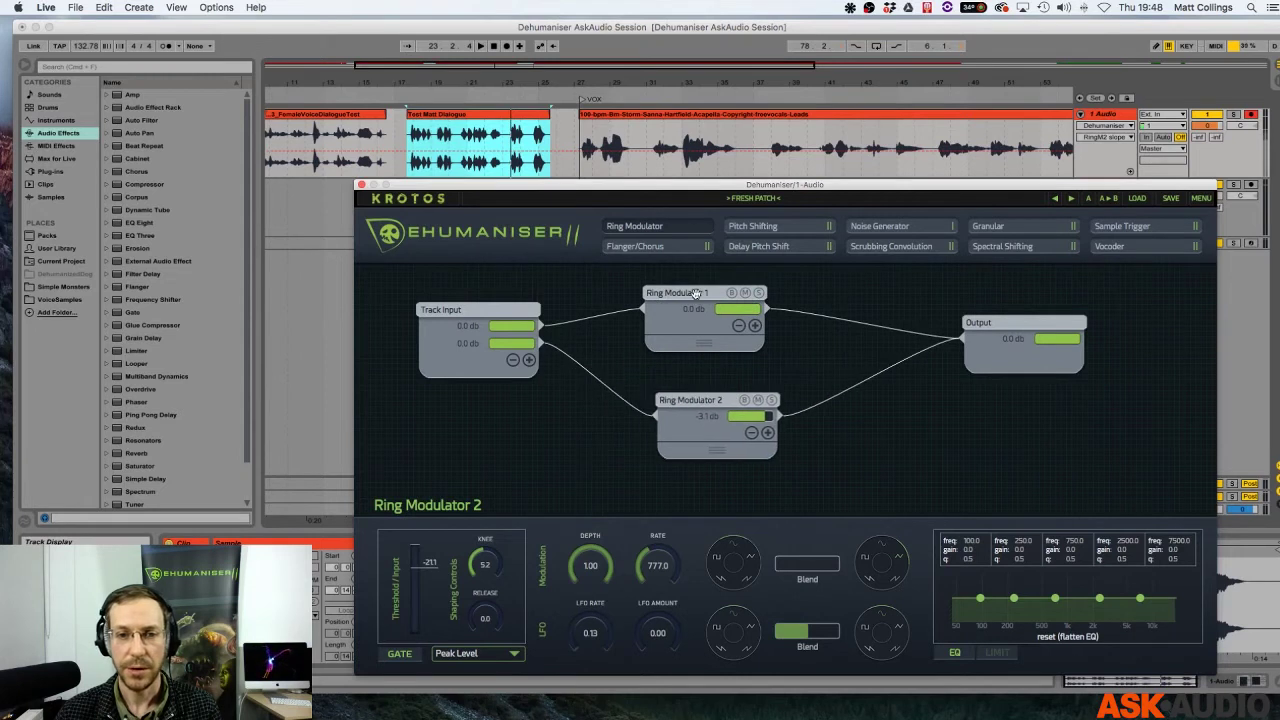
left_click(695, 292)
left_click(410, 98)
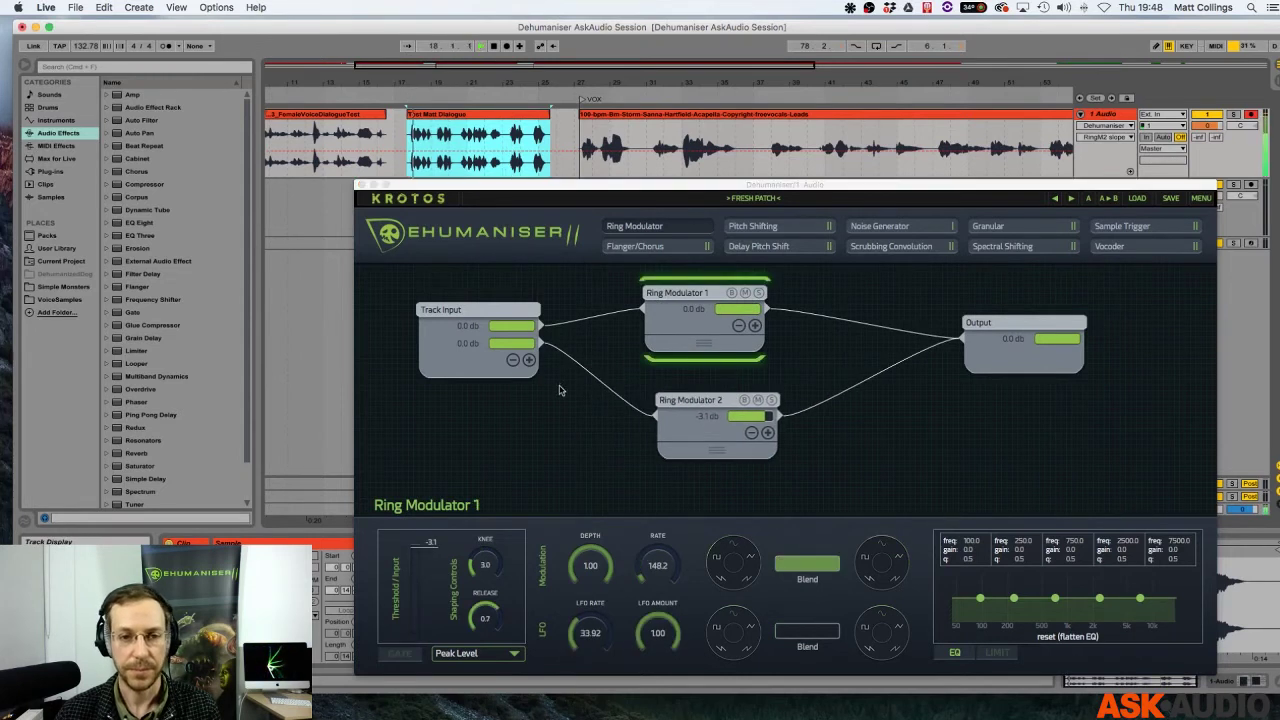
left_click_drag(497, 316, 486, 336)
left_click(678, 406)
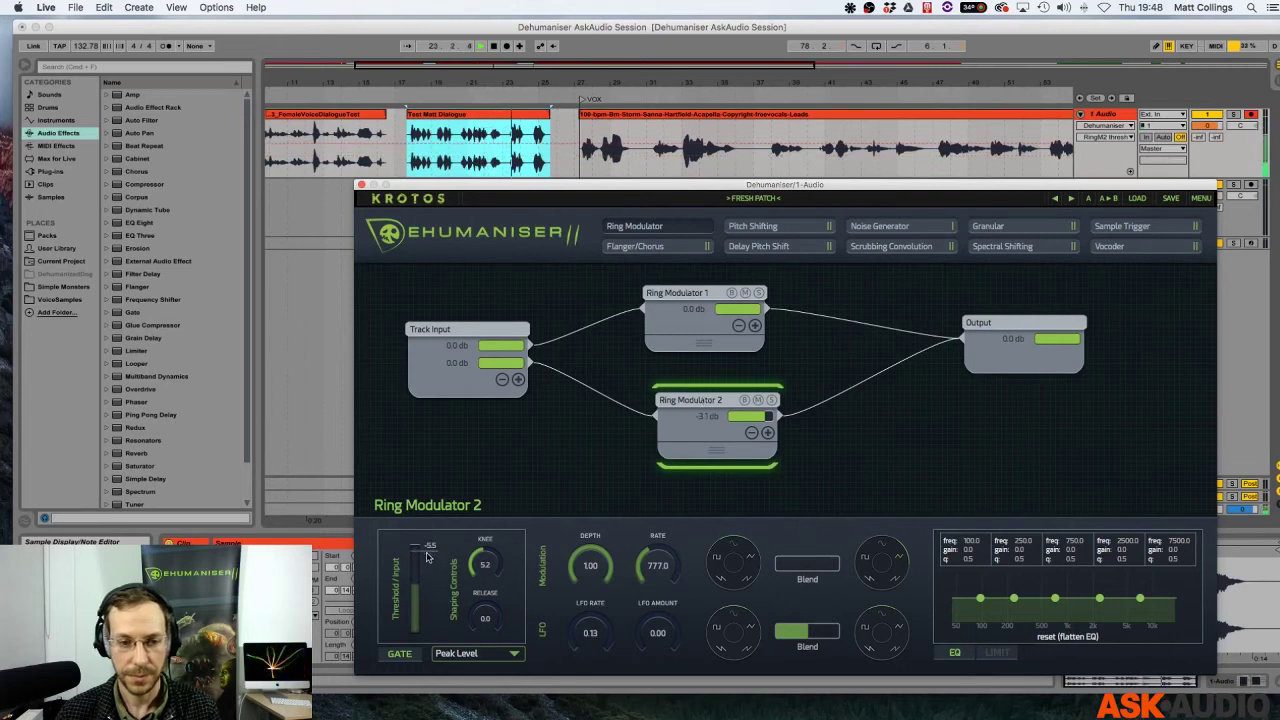
left_click_drag(685, 295, 643, 300)
left_click_drag(700, 403, 634, 399)
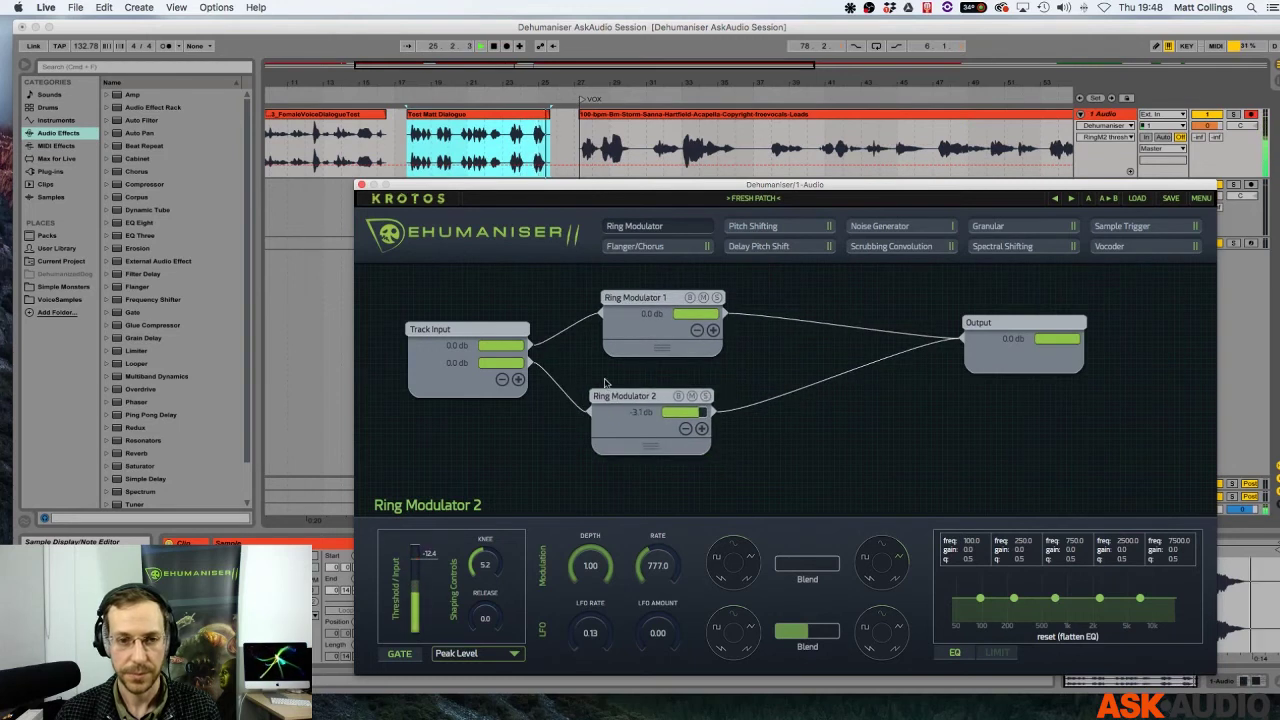
Lower Ring Modulator 1's LFO Amount to 0.83, show the Track Input mixer levels, and stop playback with the dialogue clip selected
left_click(646, 307)
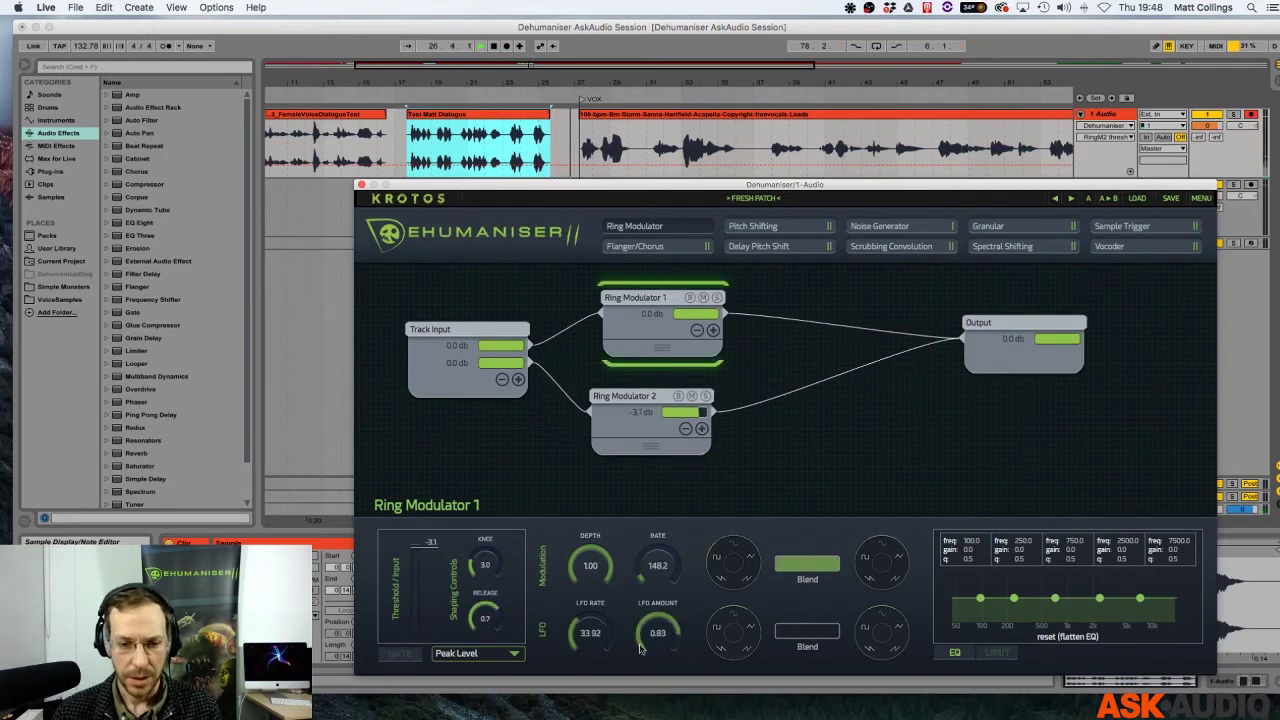
left_click_drag(644, 299, 620, 298)
left_click(511, 339)
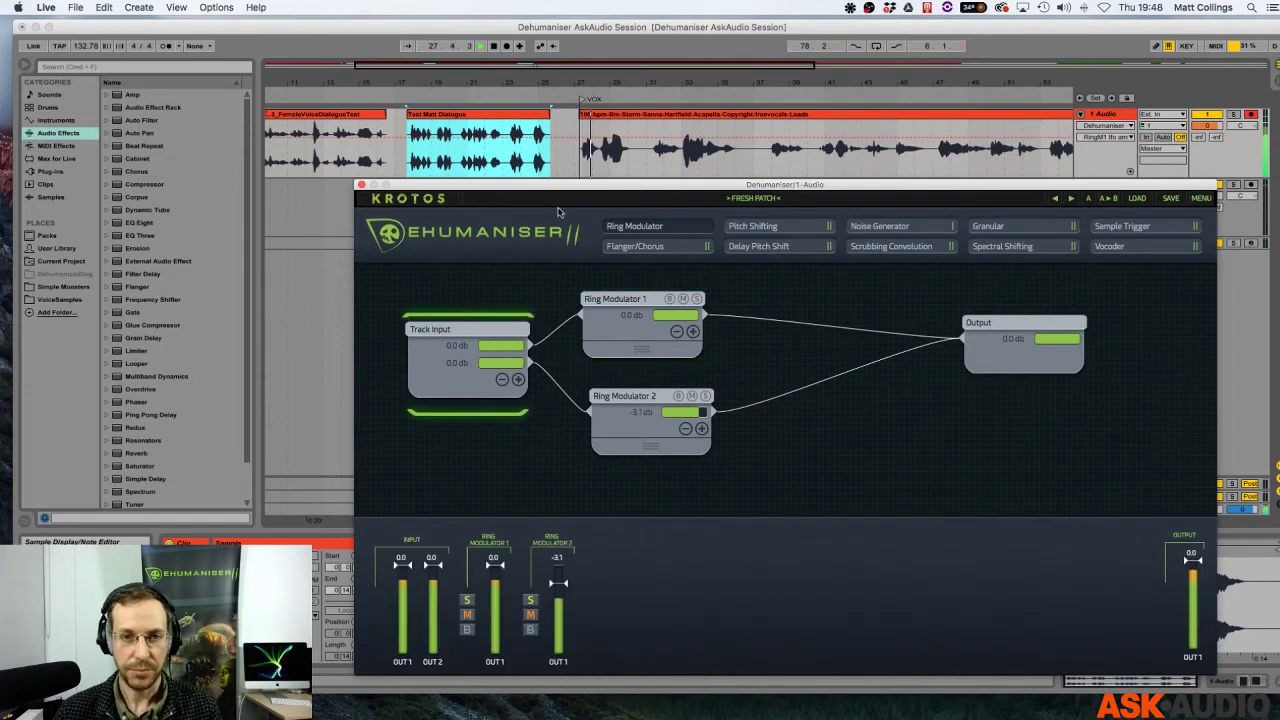
left_click(567, 124)
left_click(490, 114)
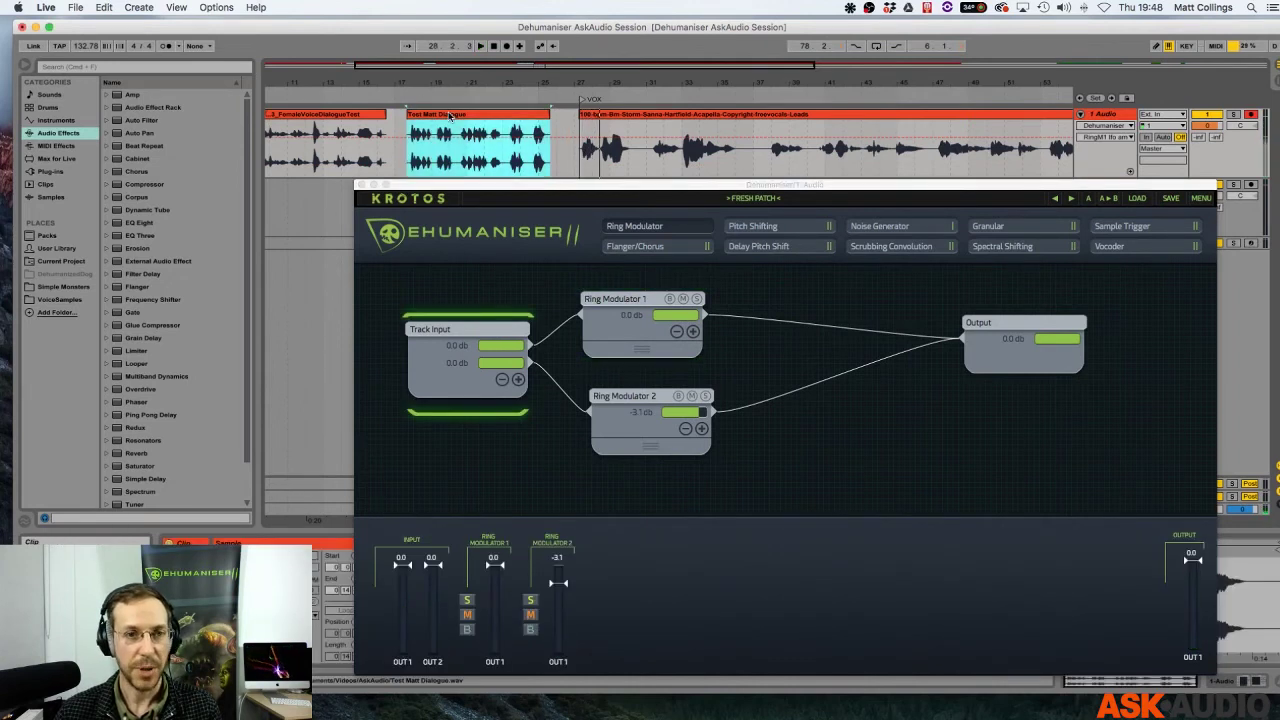
Make room in the patch and insert a Pitch Shifting module between both Ring Modulators and the Output module
left_click_drag(1005, 340, 1047, 334)
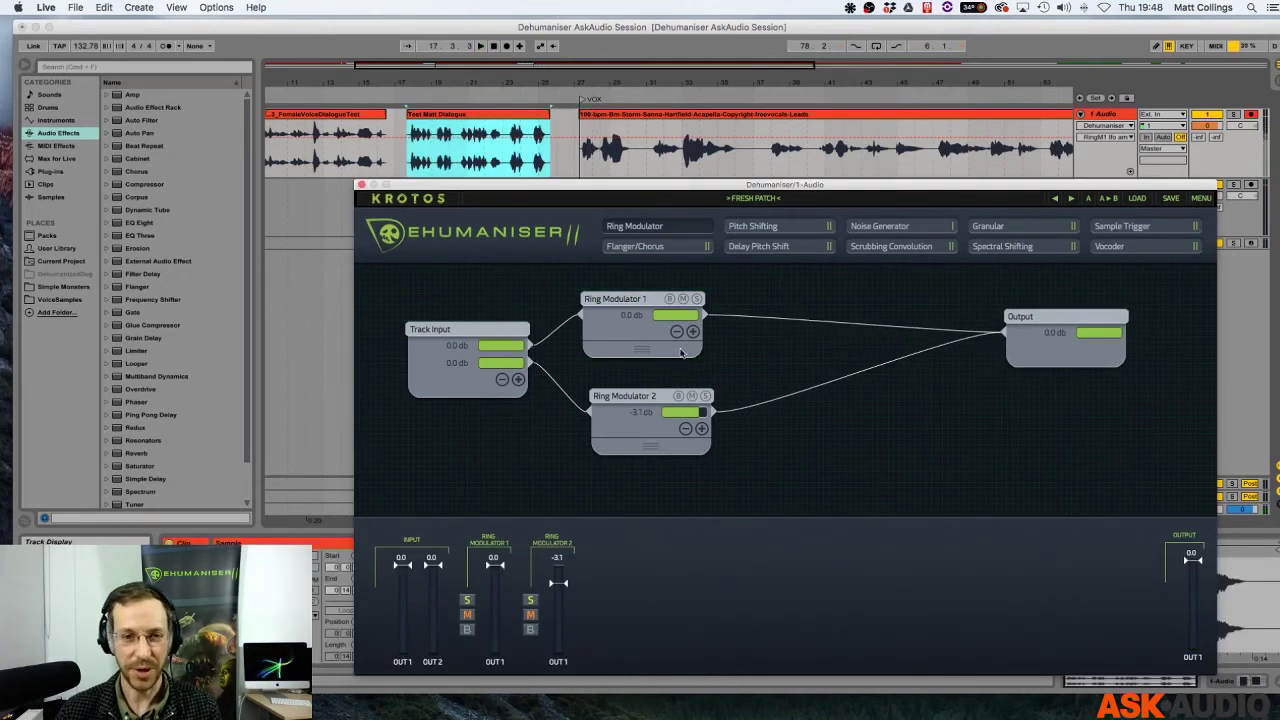
left_click_drag(505, 335, 491, 345)
left_click_drag(622, 397, 608, 388)
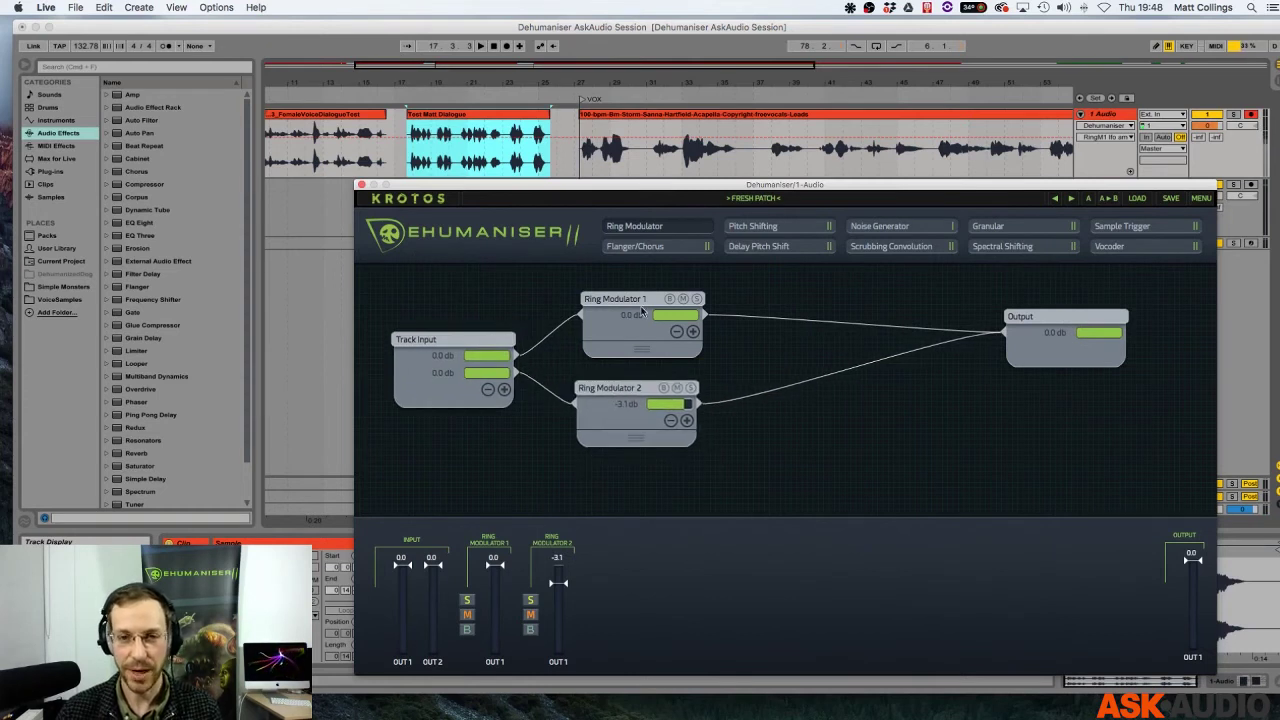
left_click(768, 228)
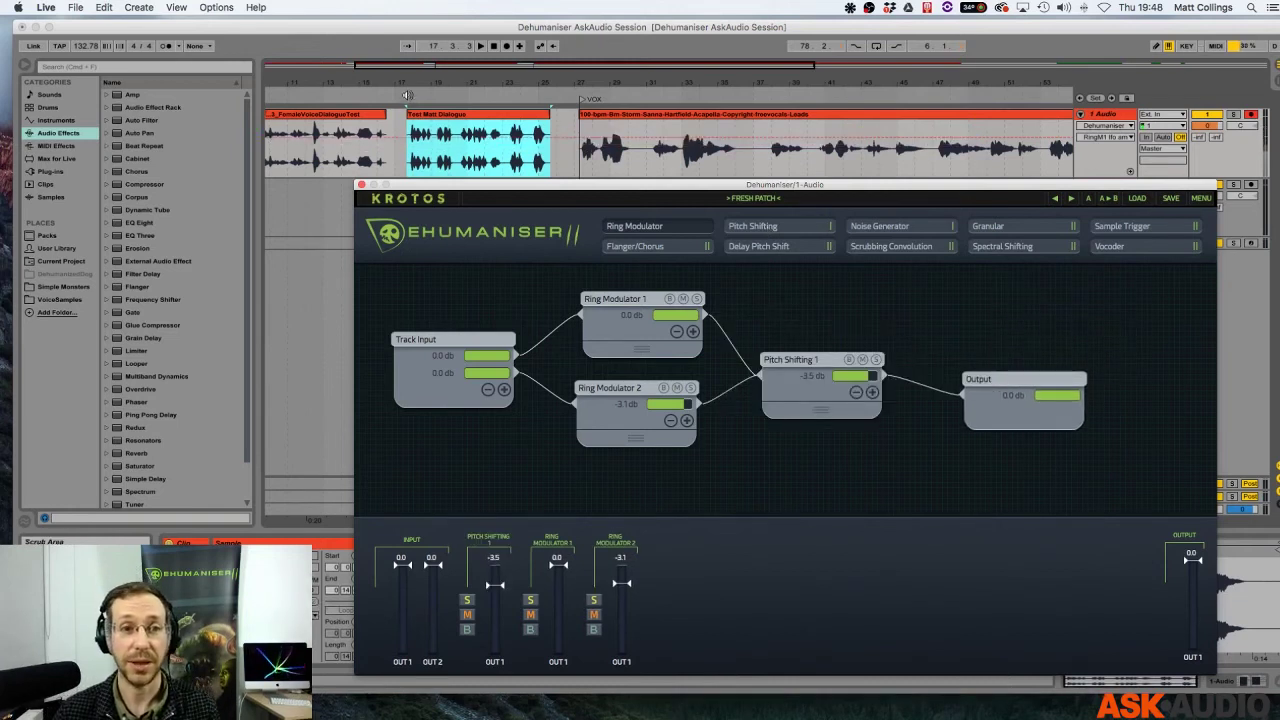
Set Pitch Shifting 1's Semitones to -9 while the dialogue plays, moving the Output module level with it
left_click(808, 360)
left_click_drag(659, 560, 661, 552)
key("space")
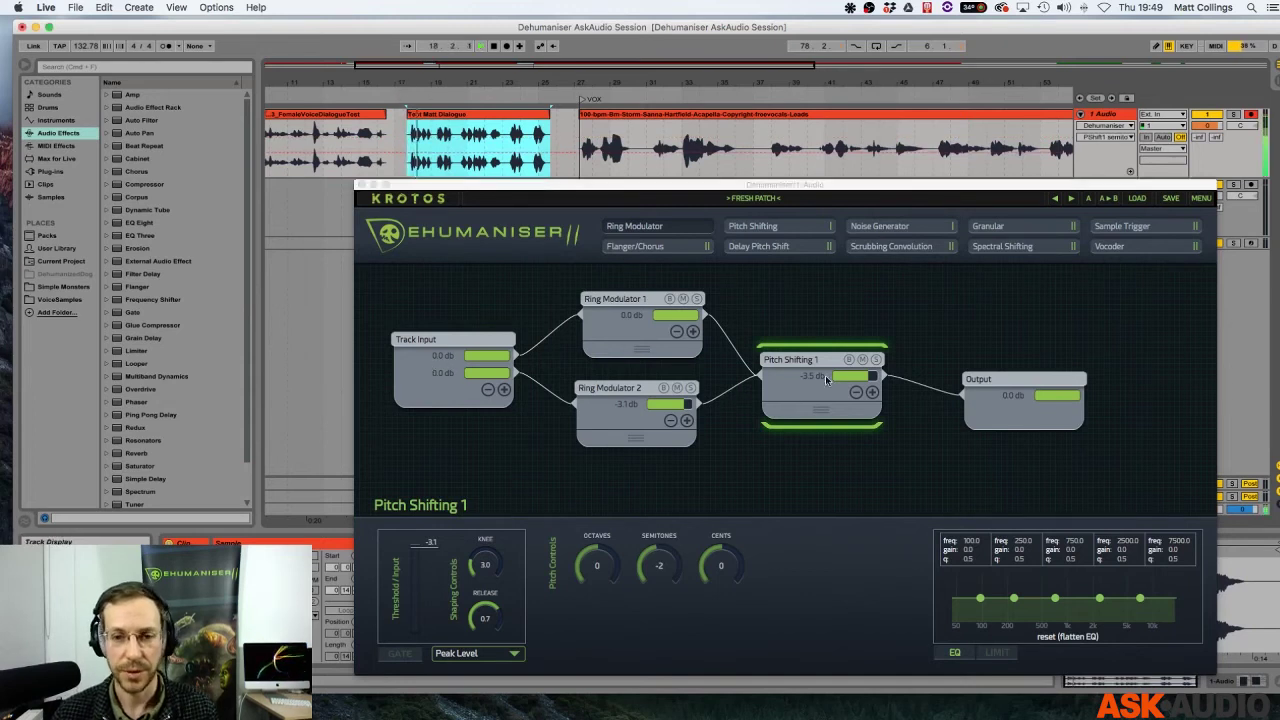
left_click_drag(998, 386, 999, 369)
left_click_drag(658, 557, 643, 580)
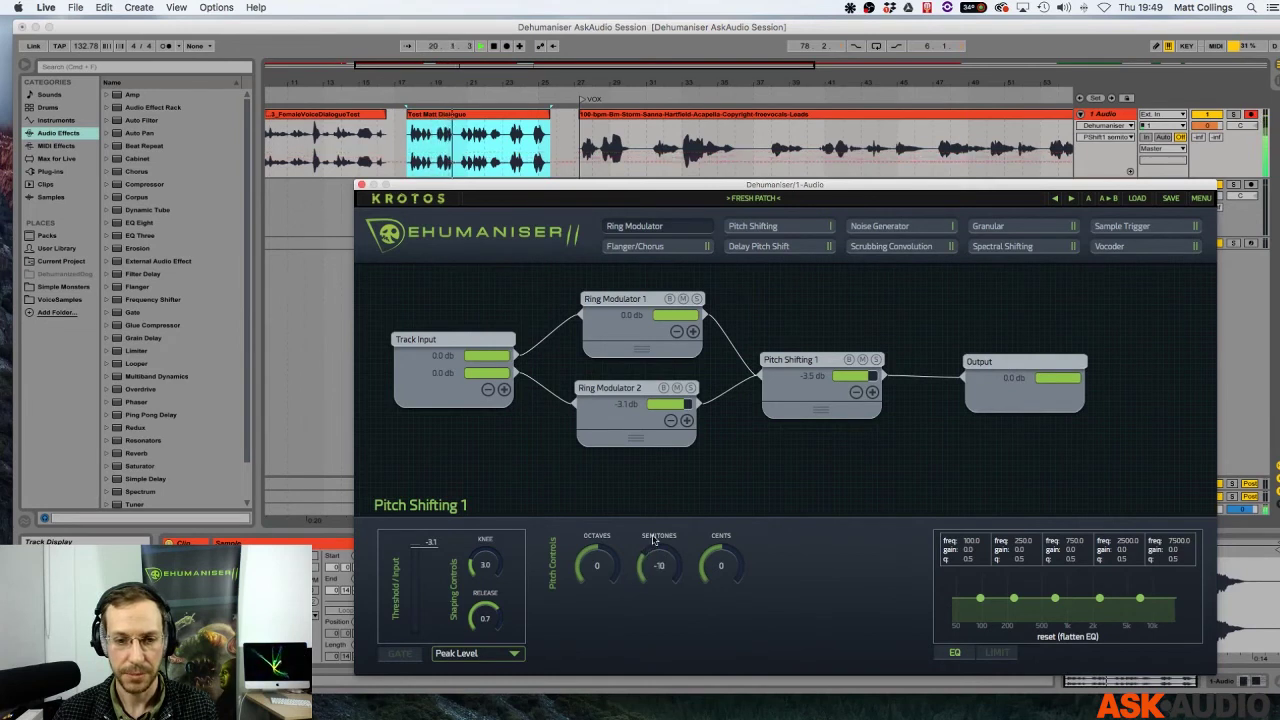
Set the modulation Depth to 0.35 on Ring Modulator 2 and 0.66 on Ring Modulator 1
left_click(624, 398)
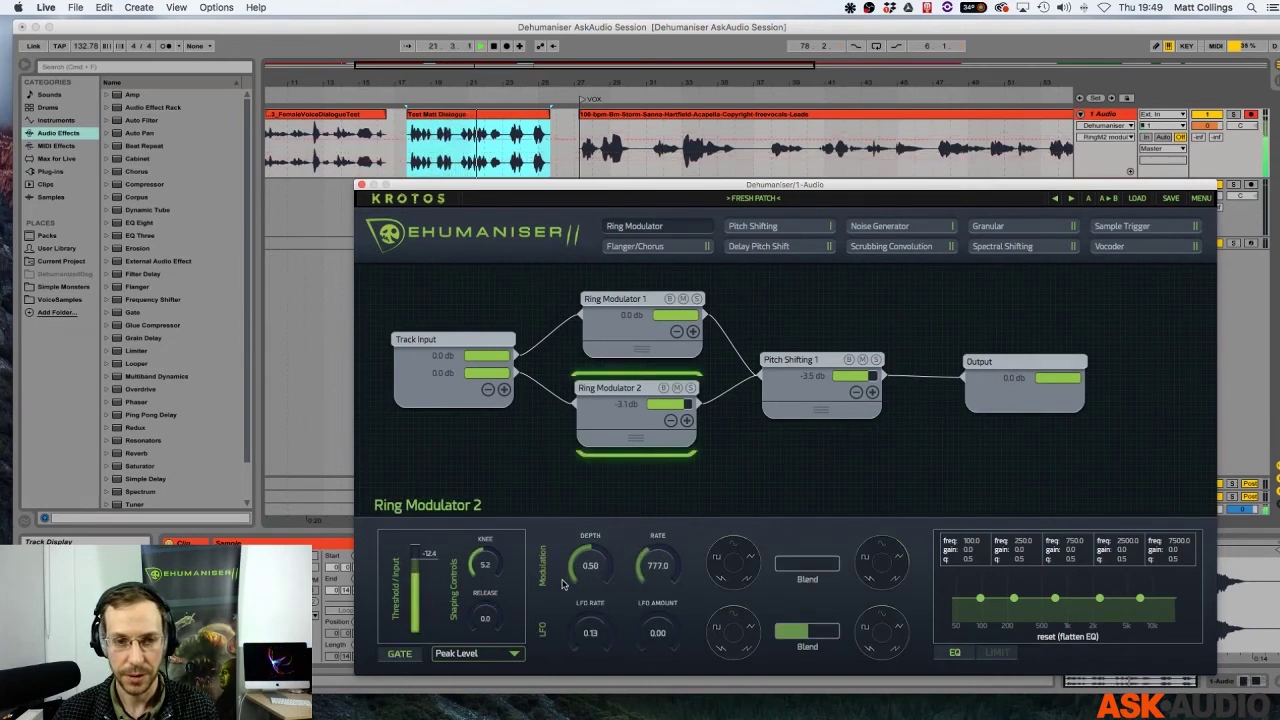
left_click(608, 300)
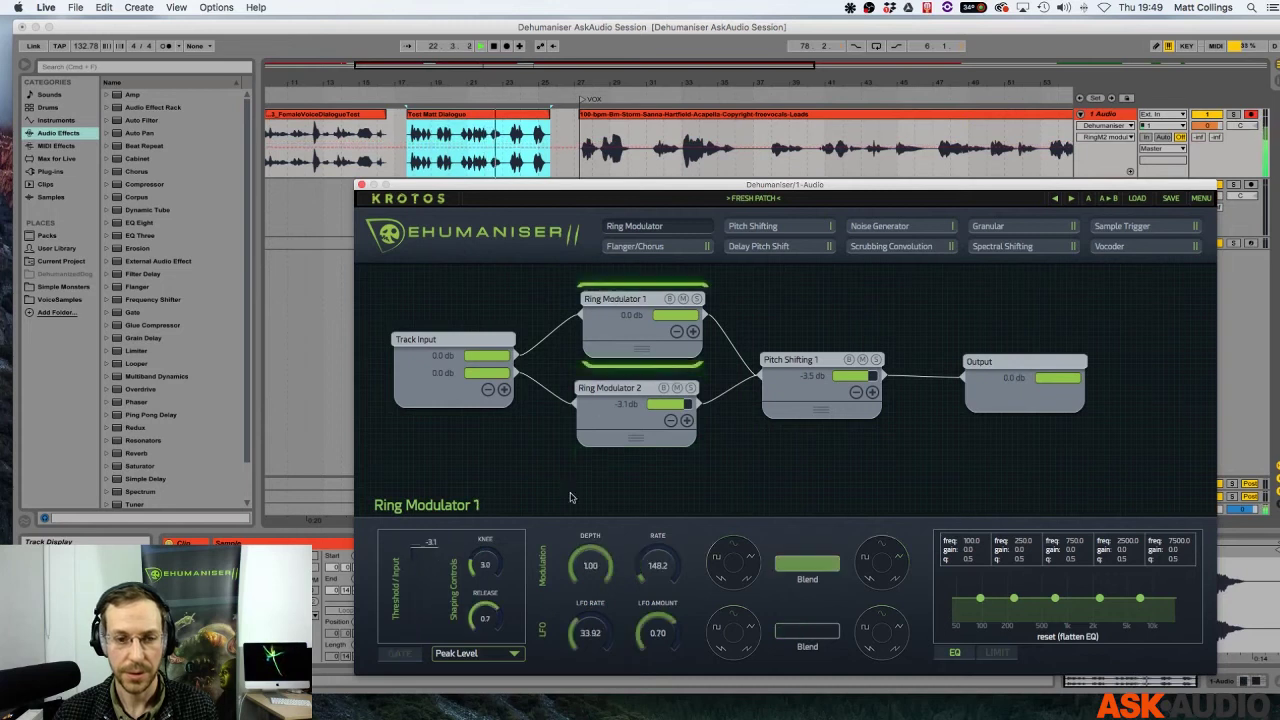
mouse_move(600, 560)
left_mouse_down()
mouse_move(578, 579)
mouse_move(600, 550)
left_mouse_up()
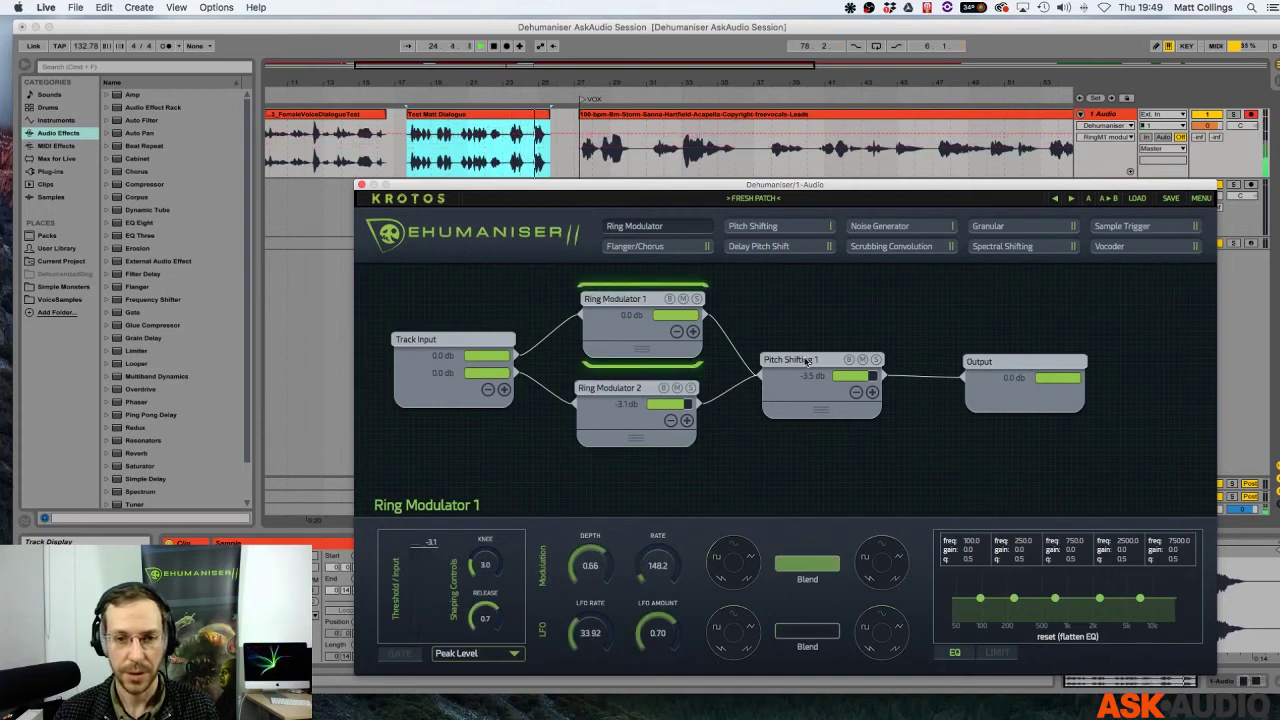
Shift the Pitch Shifting and Output modules slightly away from the Ring Modulators and stop playback
left_click_drag(806, 362, 815, 351)
left_click_drag(990, 362, 1014, 351)
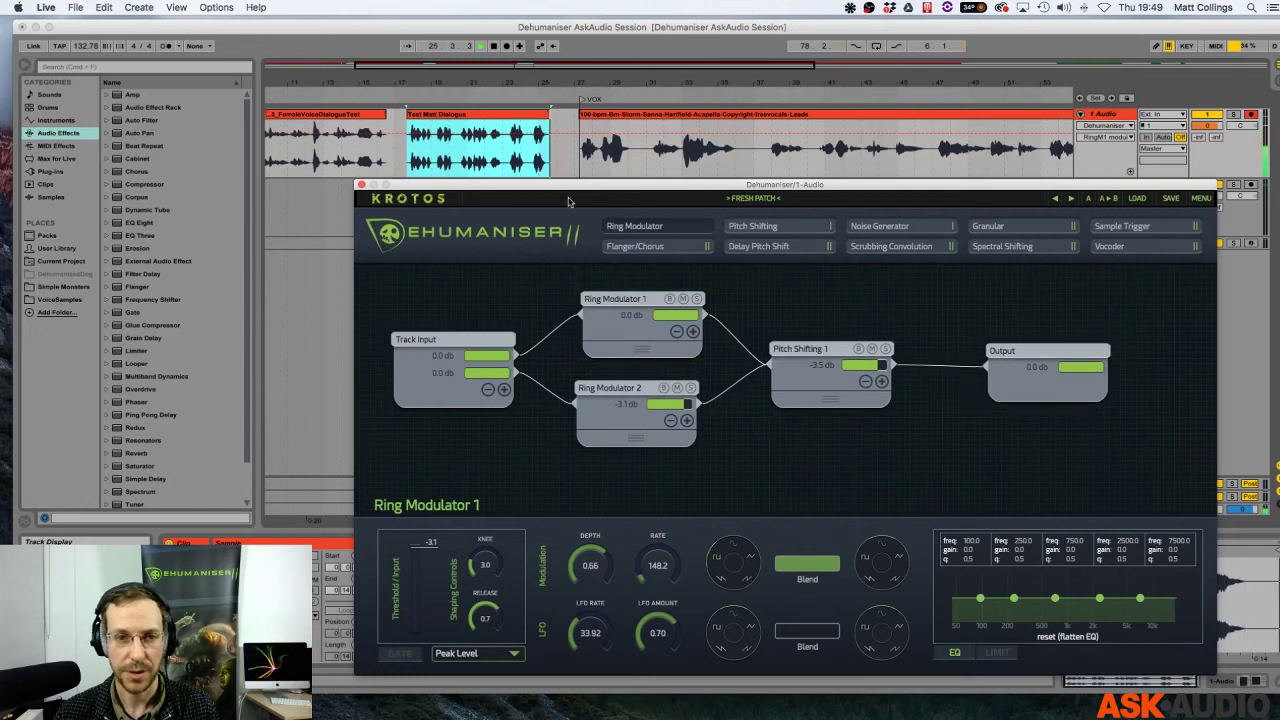
left_click(560, 129)
key("space")
Review the settings of Ring Modulator 1, Ring Modulator 2 and Pitch Shifting 1 in turn
left_click(628, 297)
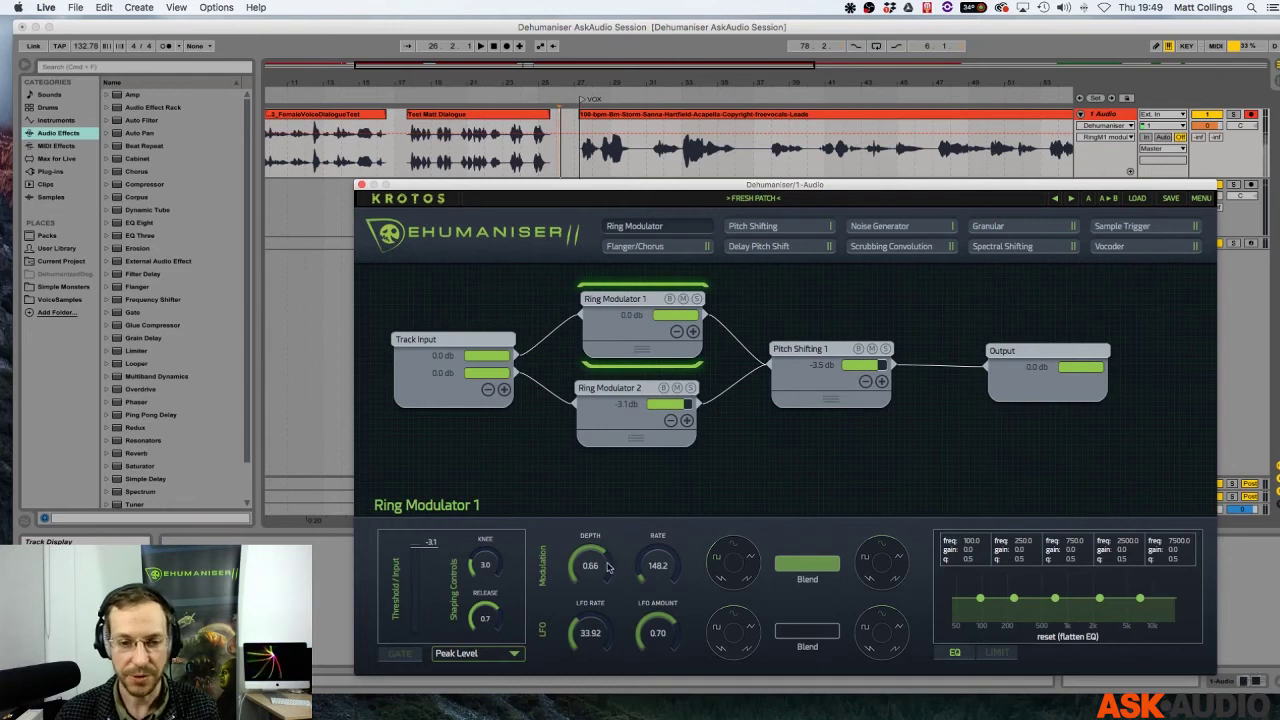
left_click(615, 390)
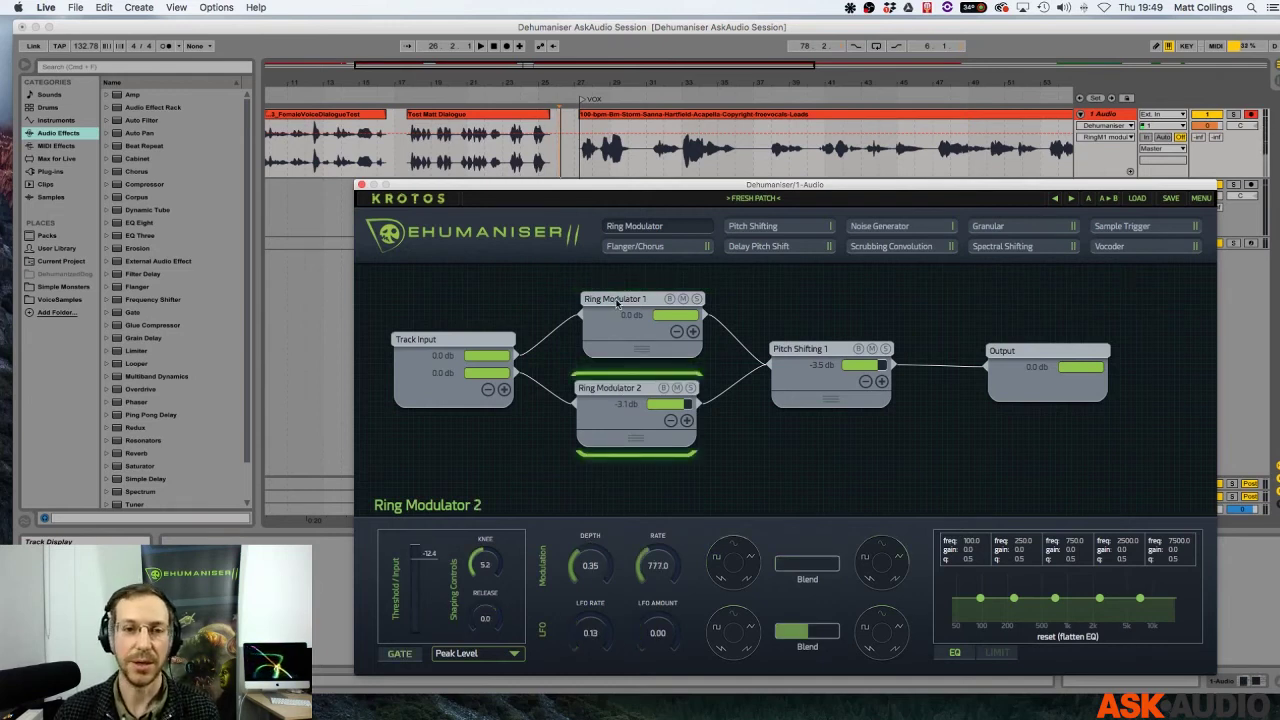
left_click_drag(617, 303, 619, 300)
left_click(486, 344)
left_click(602, 394)
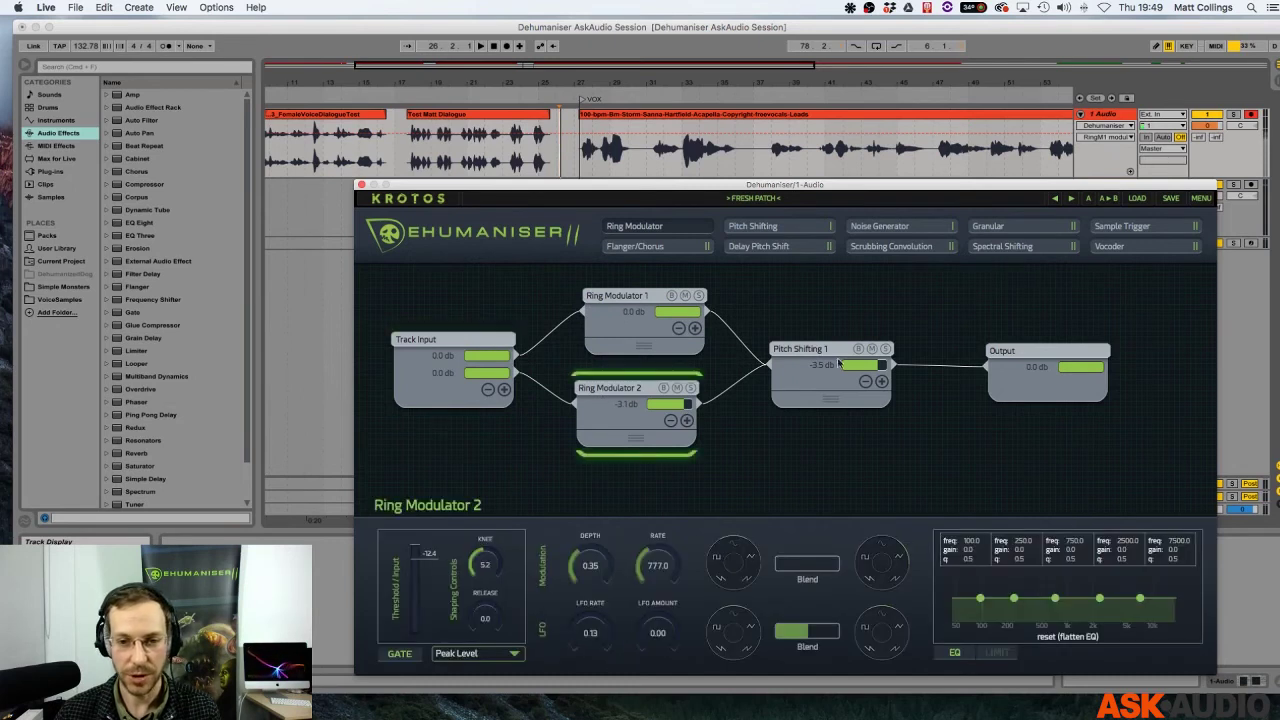
left_click(836, 352)
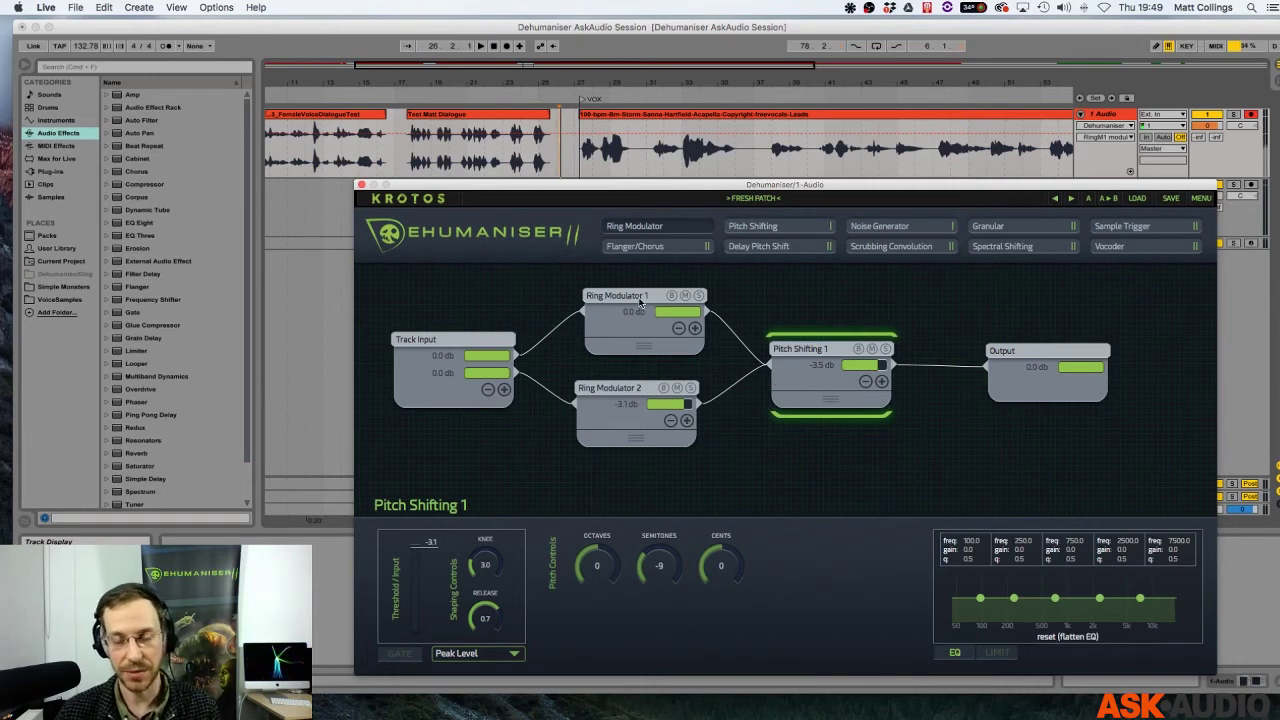
Add a second output to both Ring Modulators and wire Ring Modulator 1's directly to Output, making room around Pitch Shifting 1
left_click_drag(815, 349, 805, 313)
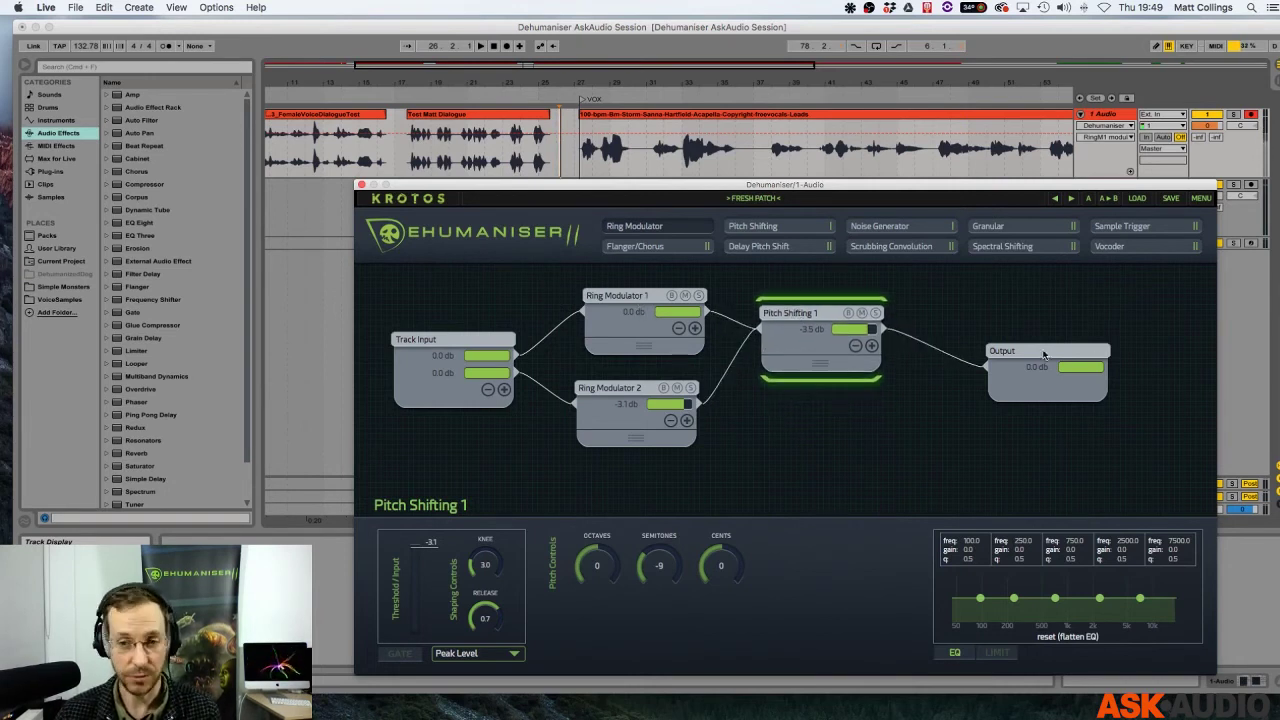
left_click_drag(1043, 354, 1043, 322)
left_click(687, 420)
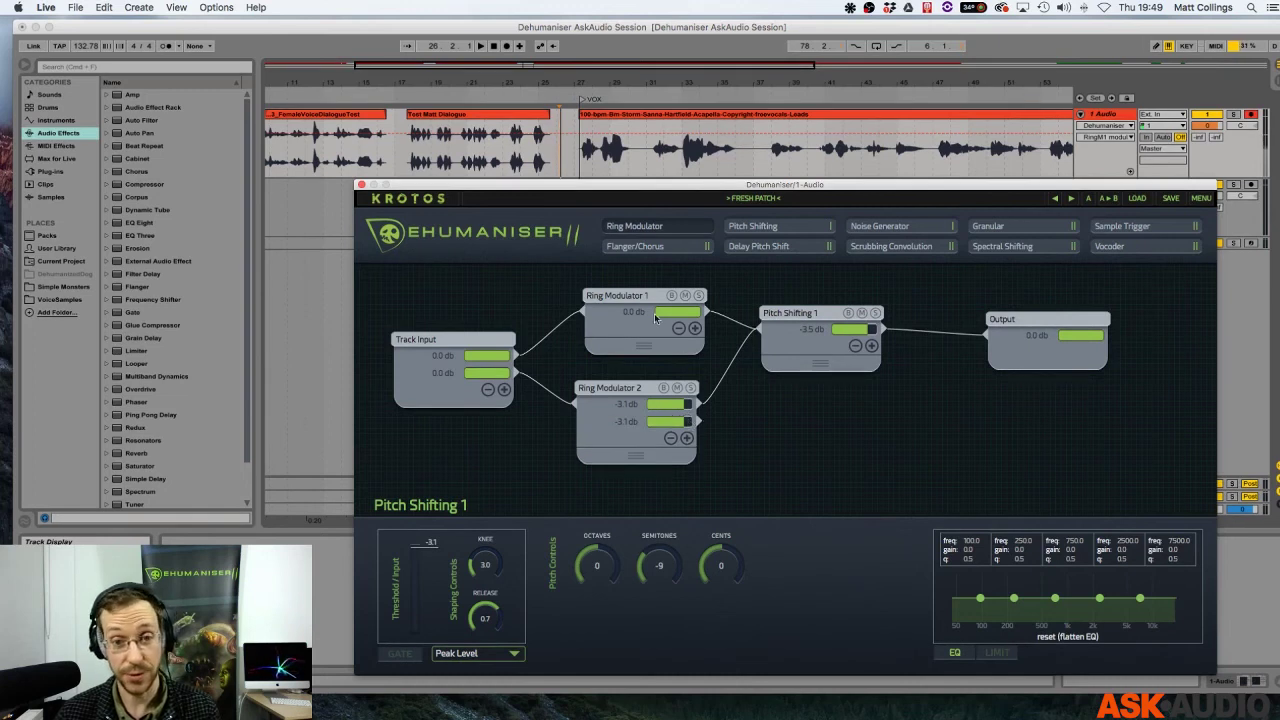
left_click_drag(655, 317, 649, 308)
left_click(688, 319)
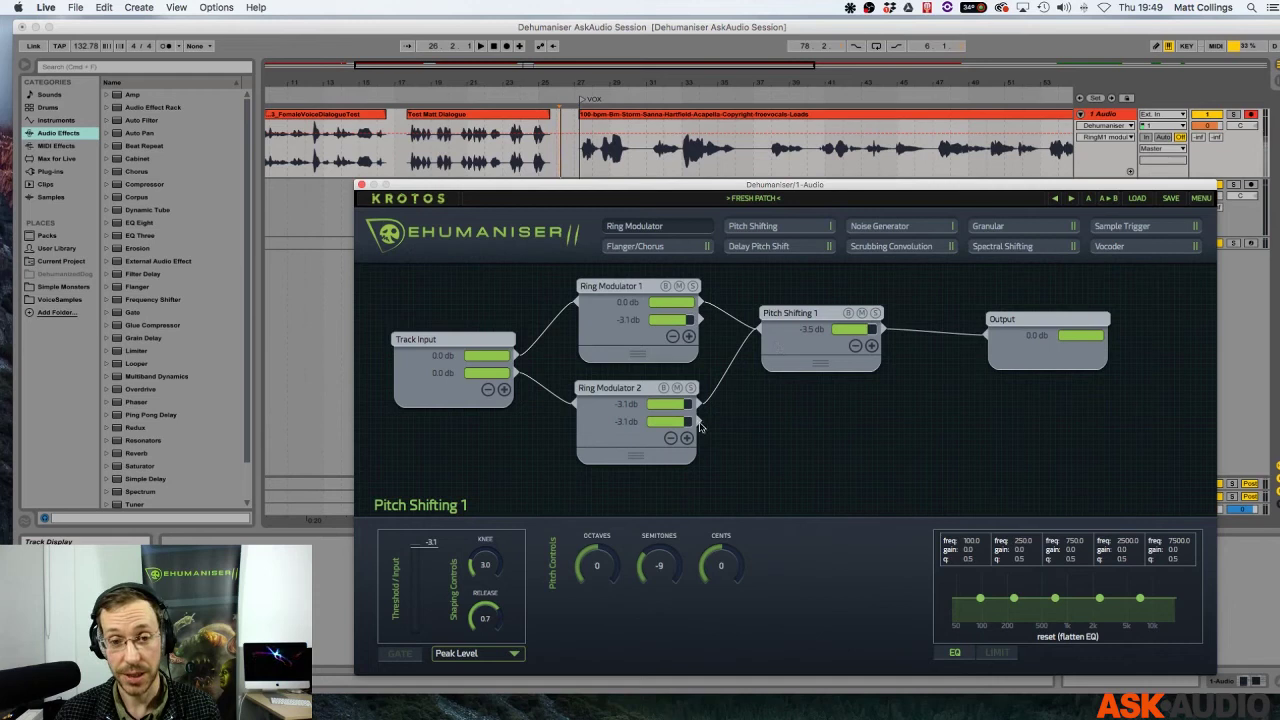
left_click_drag(704, 320, 1022, 442)
left_click_drag(843, 322, 913, 301)
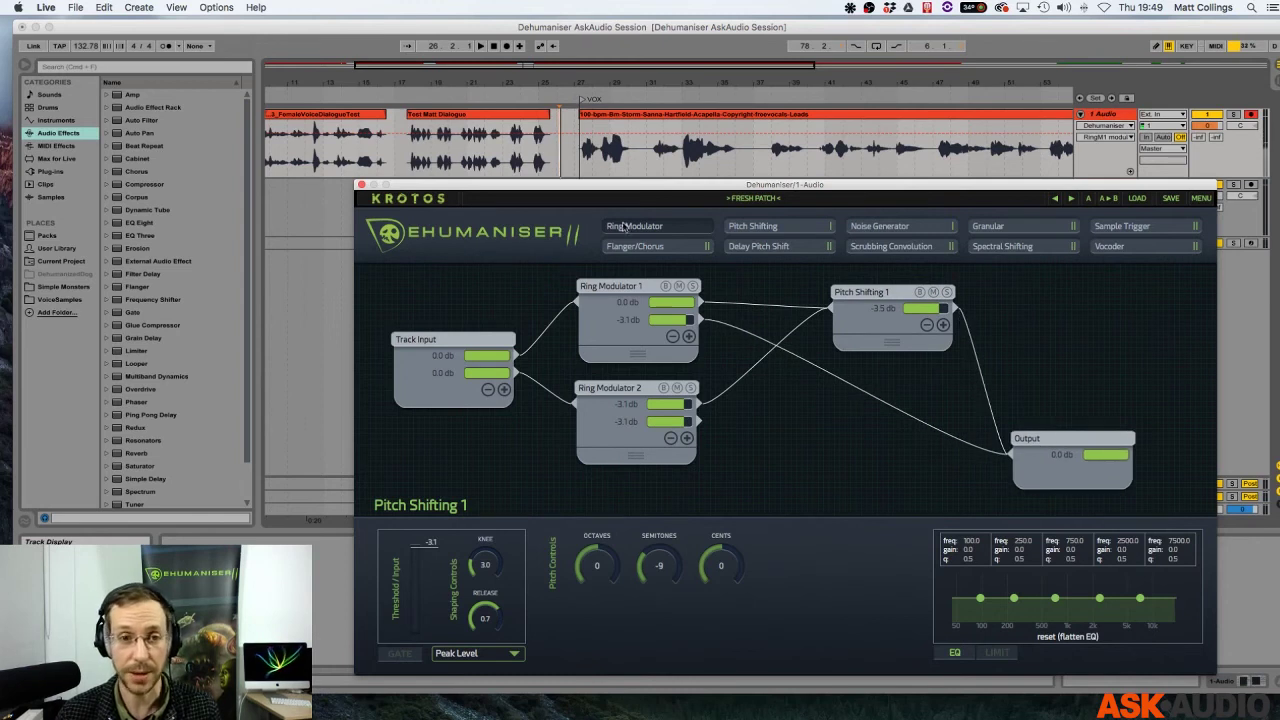
Audition the dialogue with the new direct routing, viewing both Ring Modulators' settings, and stop playback
key("space")
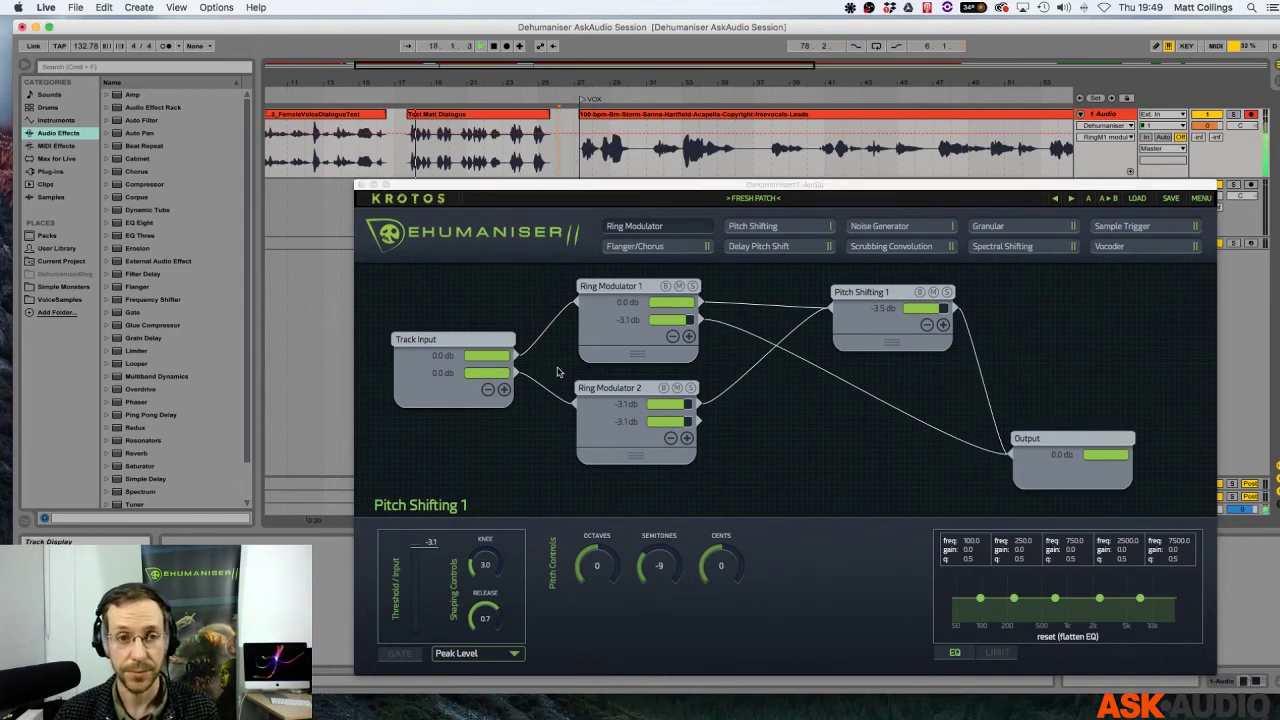
left_click(627, 288)
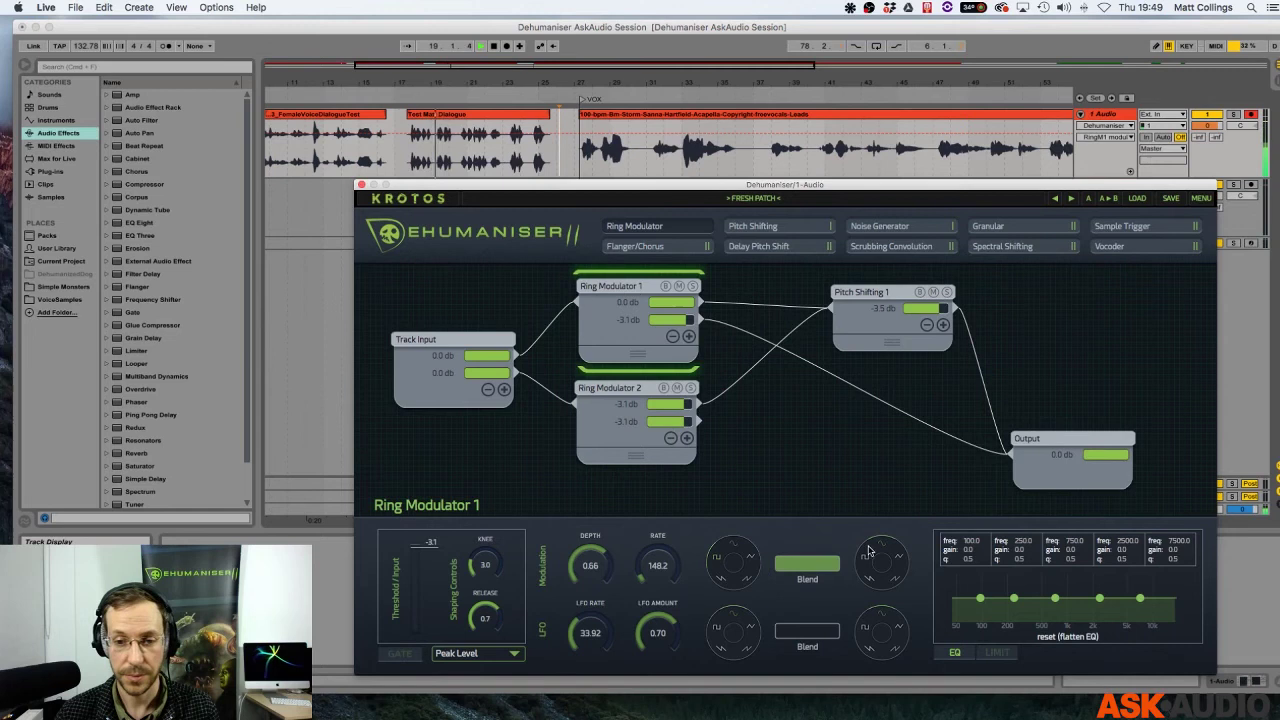
left_click(624, 398)
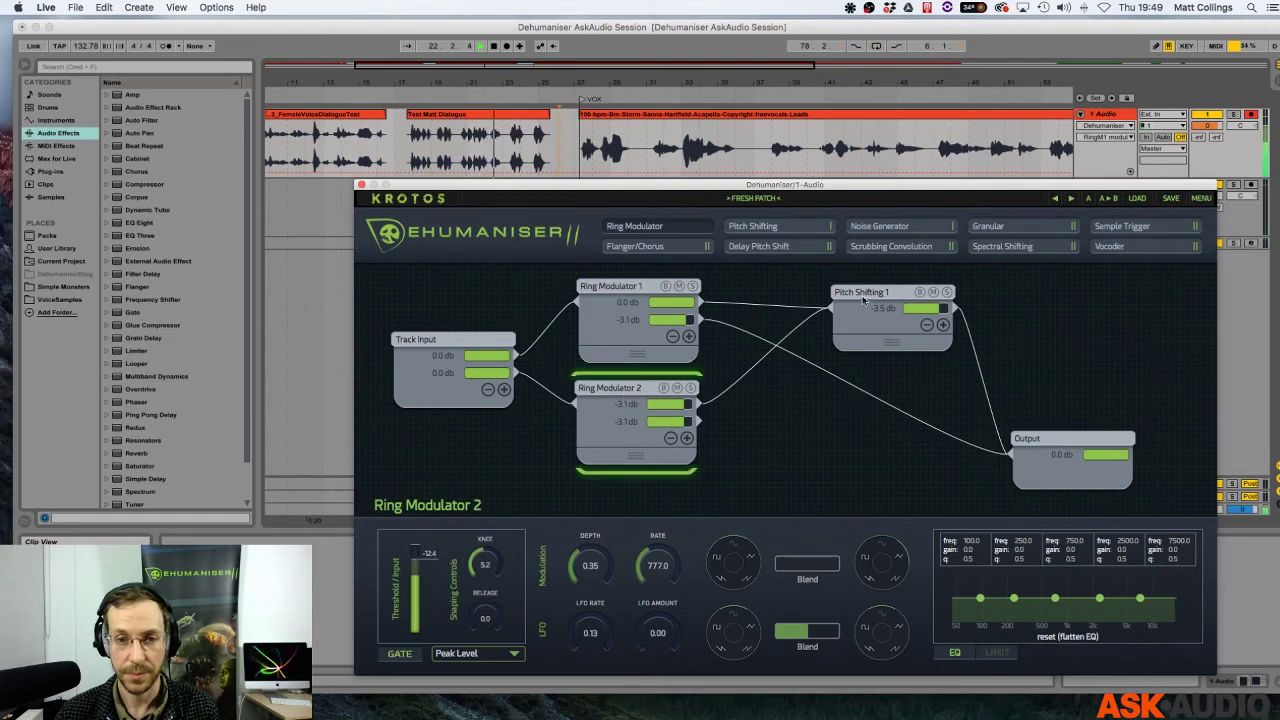
left_click(500, 78)
key("space")
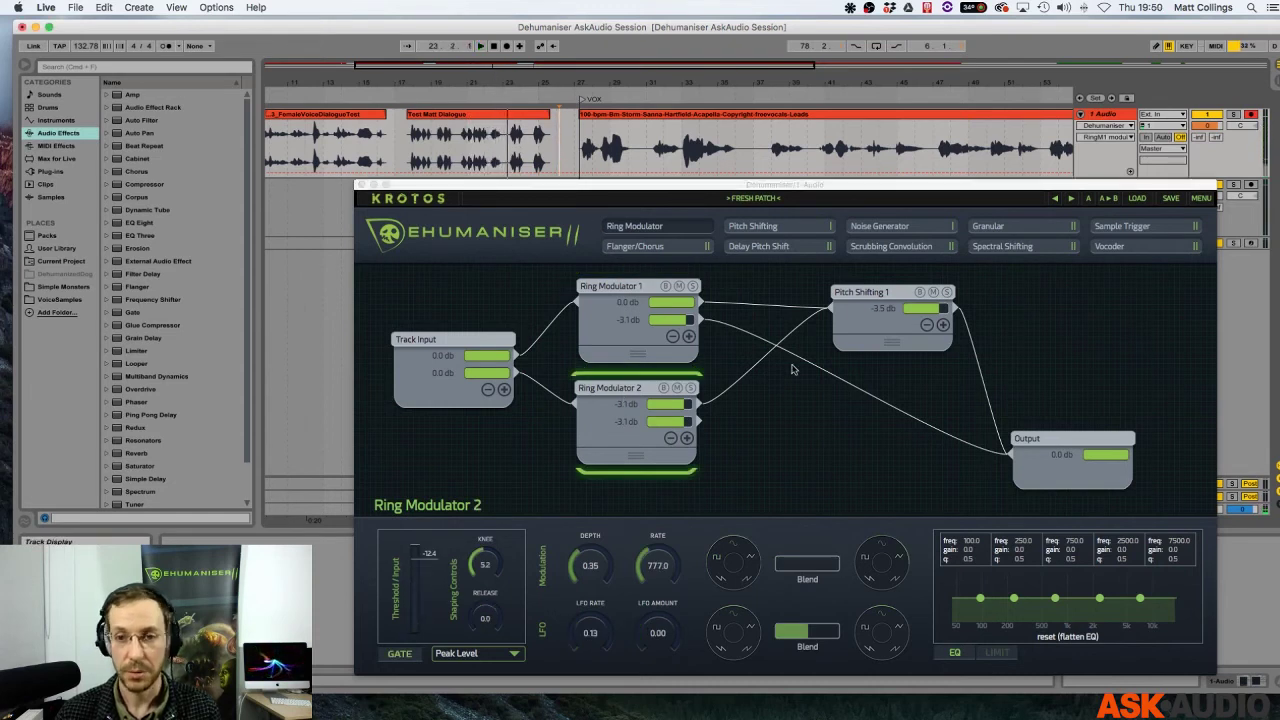
Connect Ring Modulator 2's second output to the Output module and lower that output's level to -10.4 dB
left_click_drag(1030, 440, 1039, 438)
left_click_drag(703, 427, 1044, 432)
left_click_drag(666, 427, 660, 427)
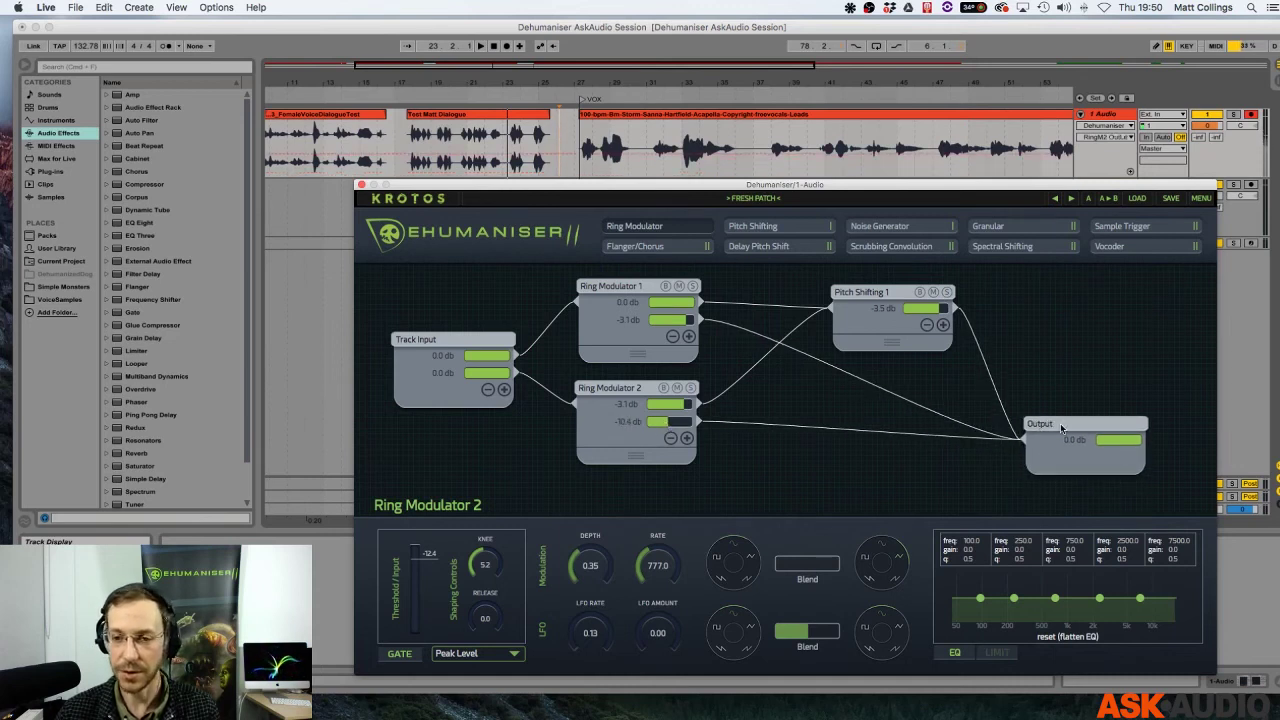
left_click_drag(1062, 428, 1065, 421)
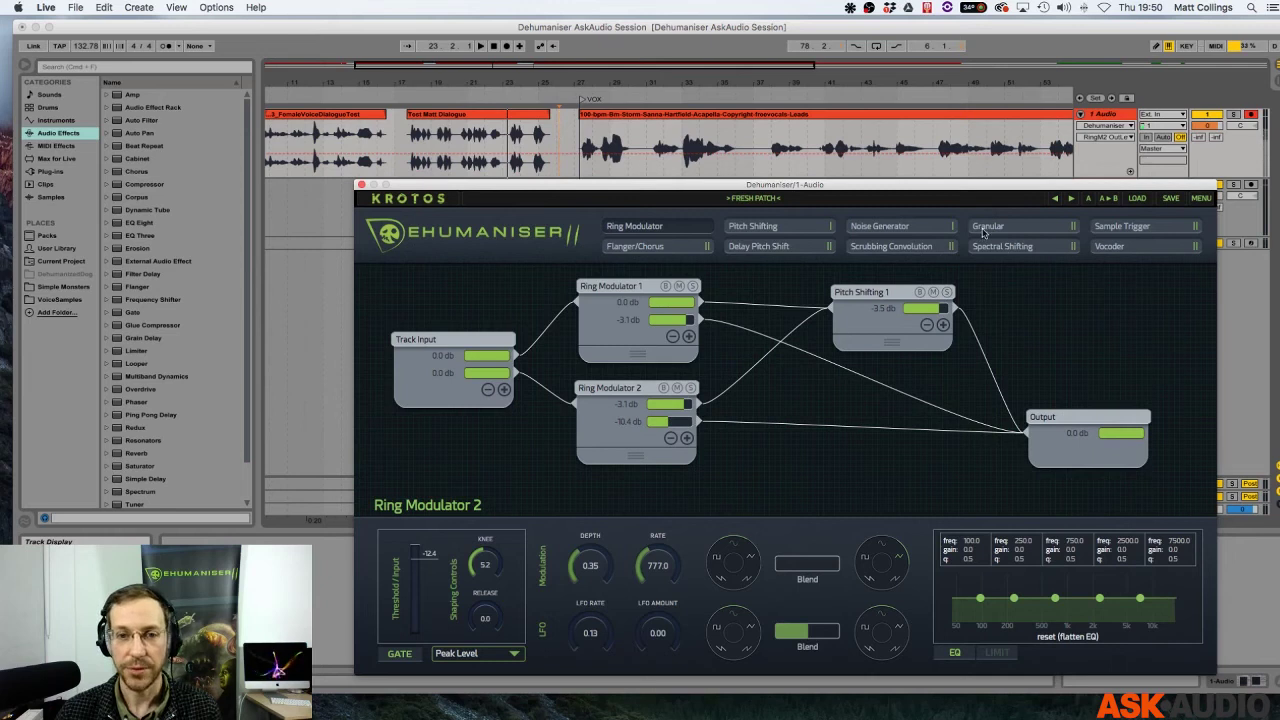
Insert a Granular module below Pitch Shifting 1 and feed it from a newly added third output on Track Input
left_click_drag(988, 229, 866, 432)
left_click_drag(476, 342, 461, 391)
left_click_drag(607, 386, 612, 378)
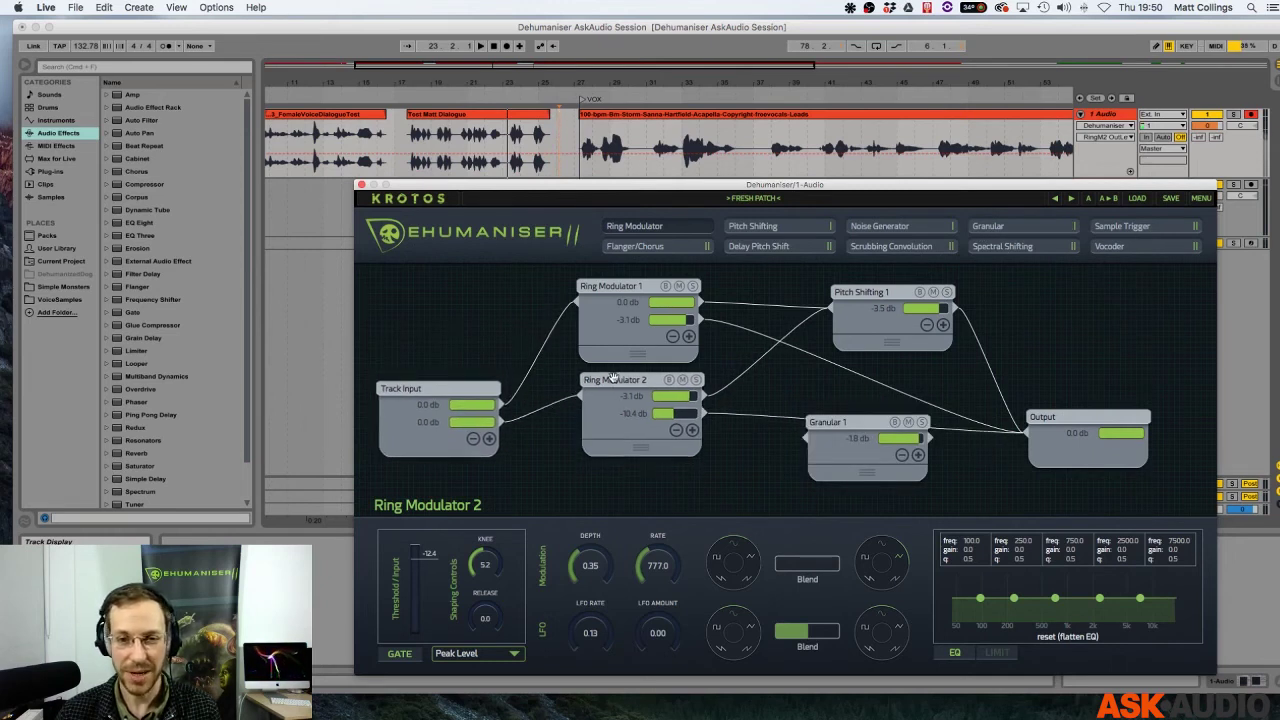
left_click(489, 439)
left_click_drag(502, 440, 806, 438)
left_click_drag(842, 432, 777, 470)
Spread out both Ring Modulators and Granular 1, and connect Granular 1 to the Output module
left_click_drag(607, 386, 661, 383)
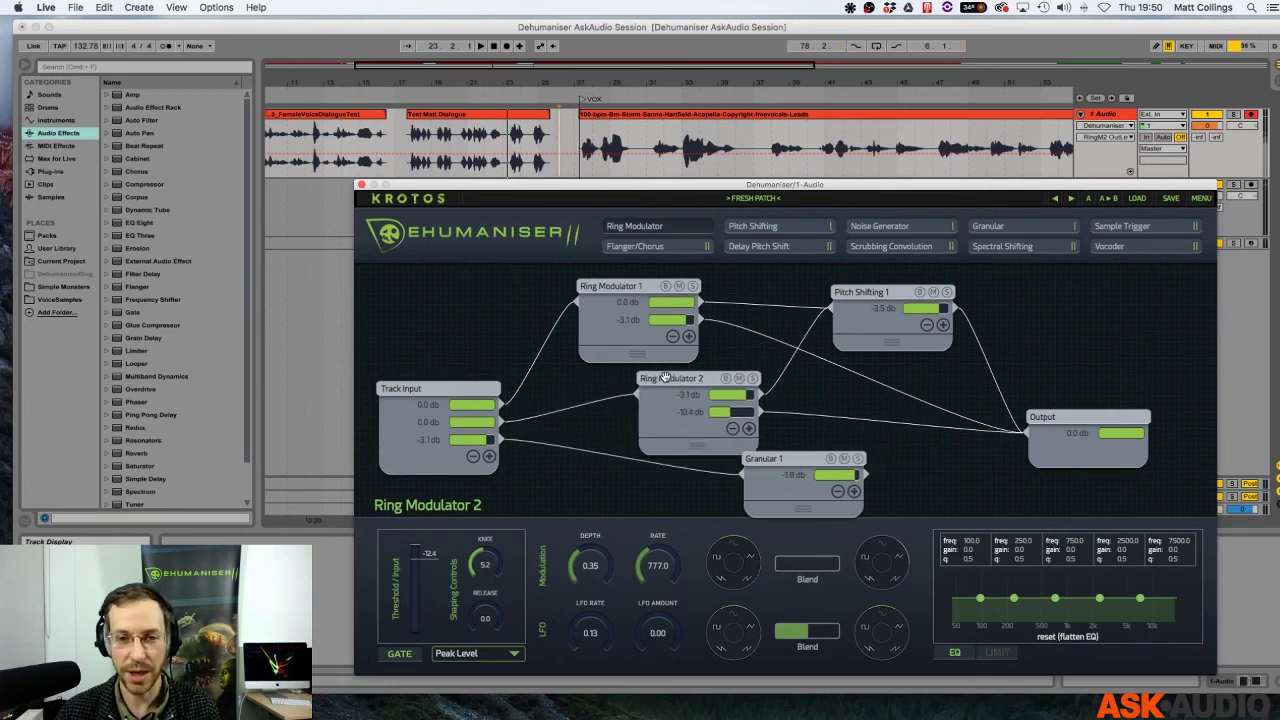
left_click_drag(611, 287, 577, 279)
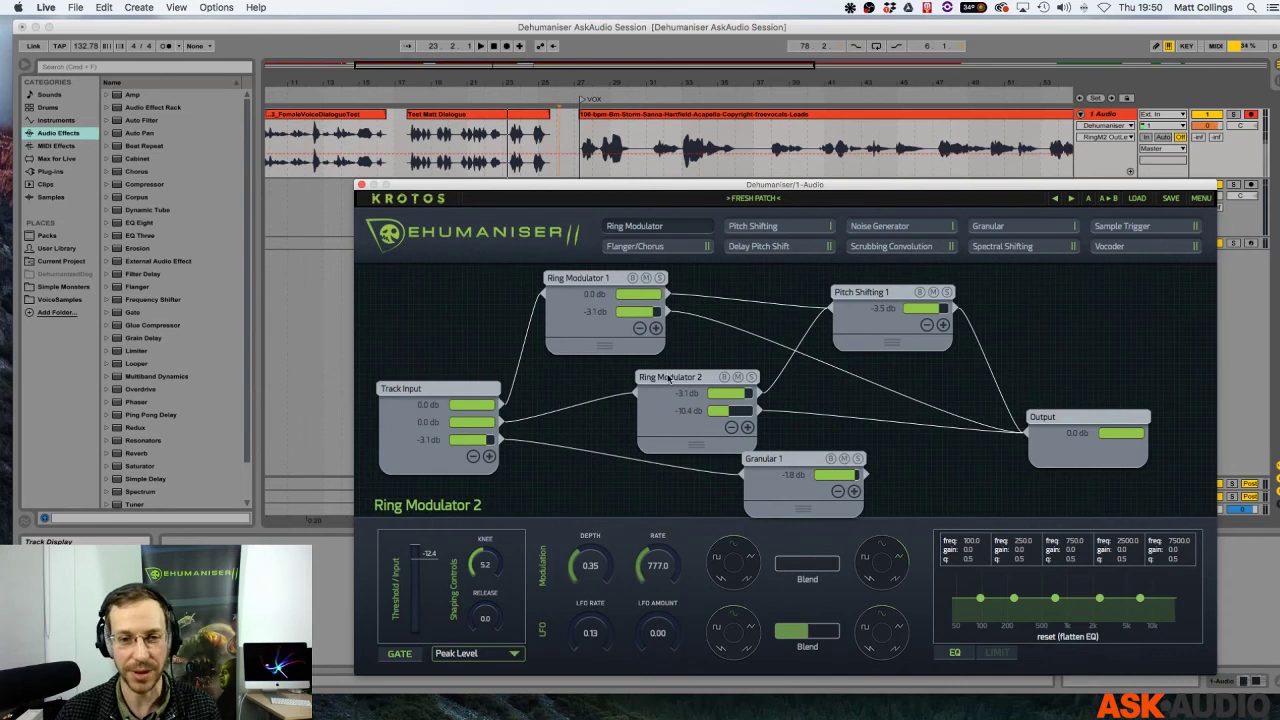
left_click_drag(668, 378, 650, 369)
mouse_move(788, 458)
left_mouse_down()
mouse_move(708, 451)
mouse_move(797, 451)
left_mouse_up()
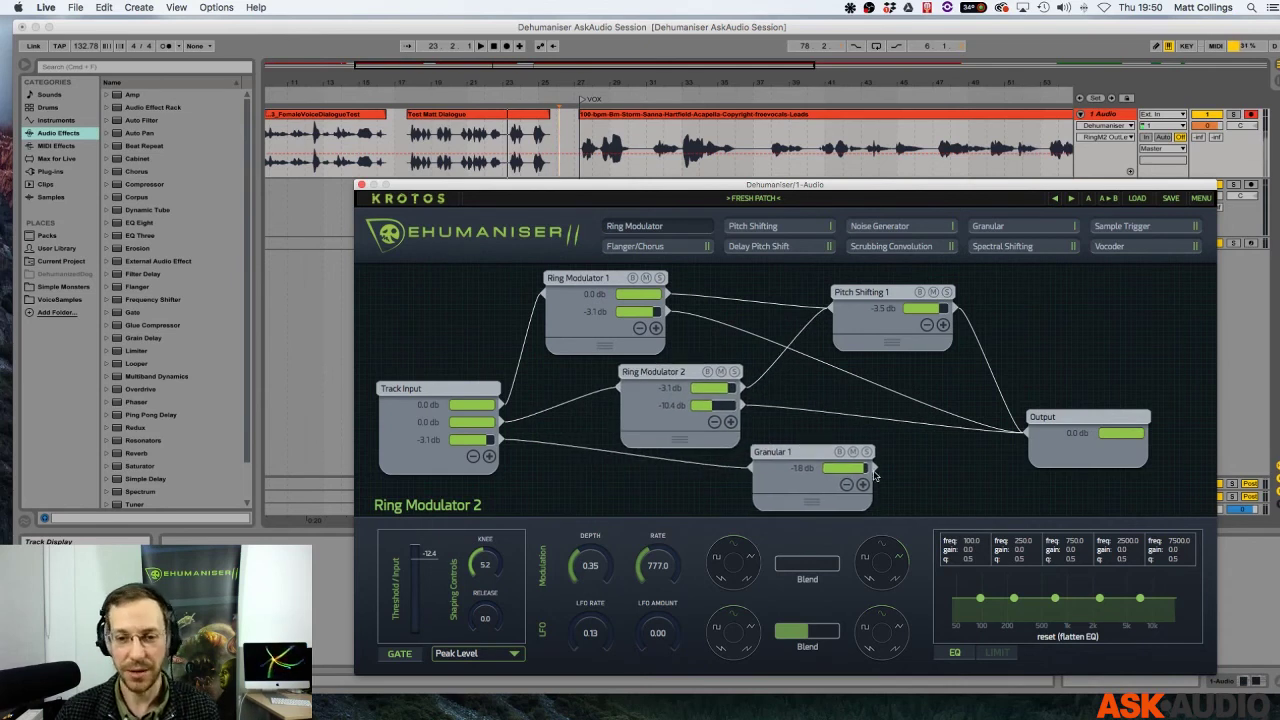
left_click_drag(1017, 450, 1074, 407)
Set Granular 1's Density to 52 and solo the module
left_click(815, 462)
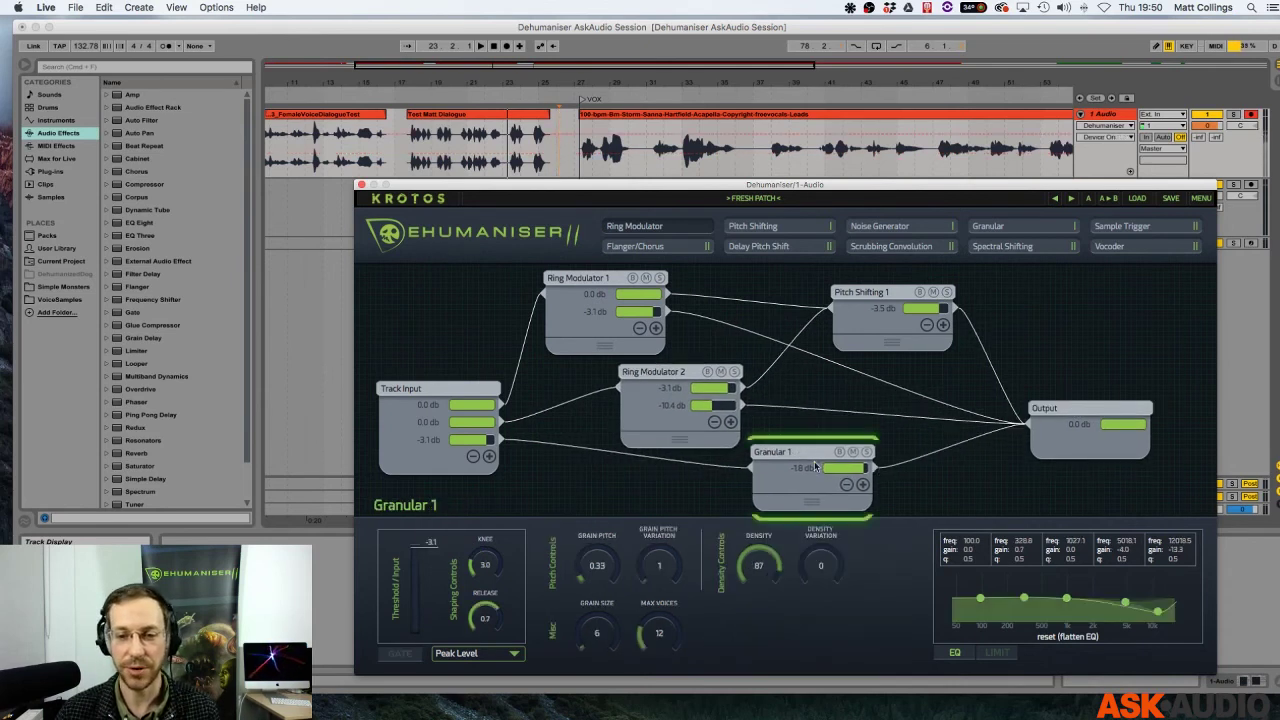
left_click_drag(772, 568, 848, 497)
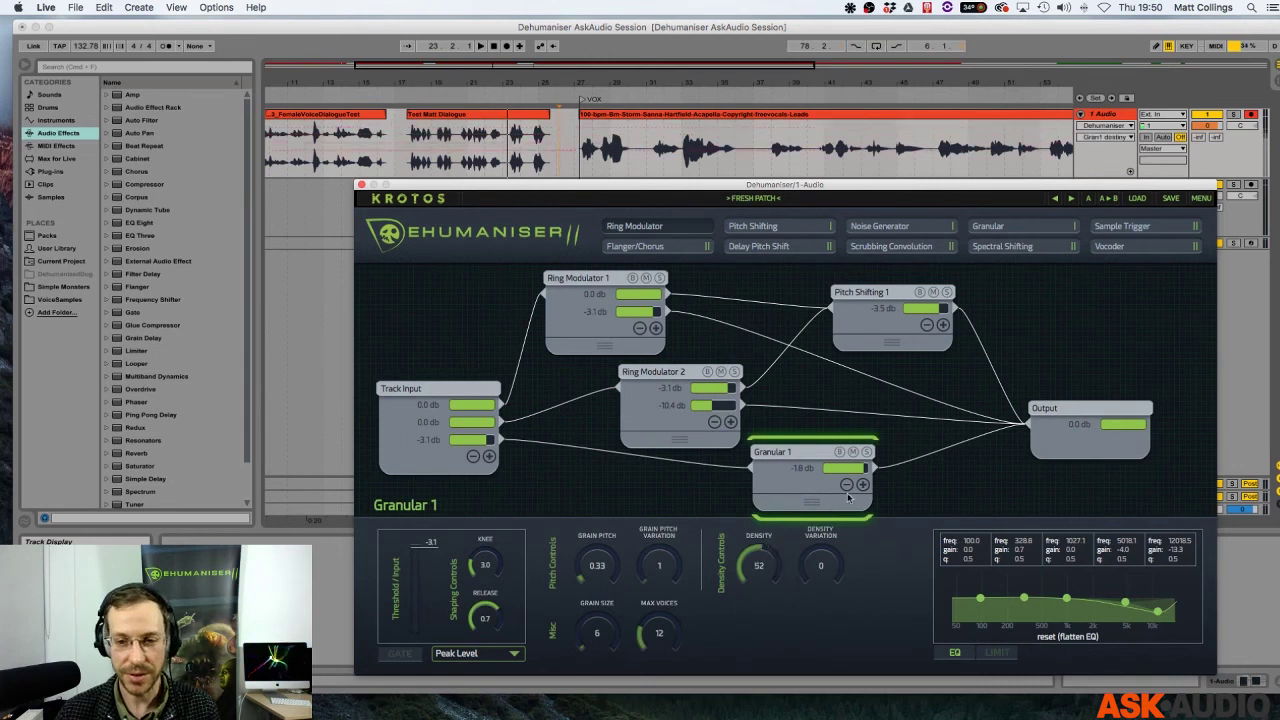
left_click_drag(768, 459, 773, 453)
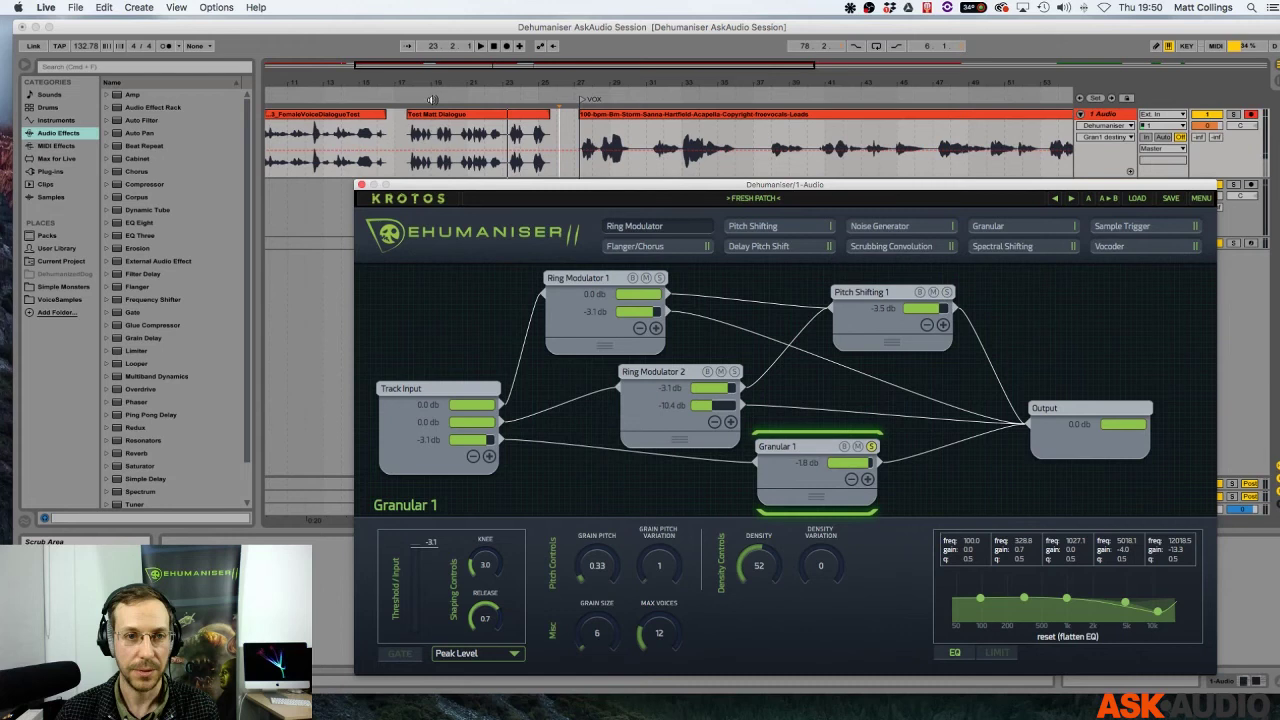
Play the dialogue clip and set Granular 1's Grain Pitch to 0.79, Grain Size to 45 and Max Voices to 29
left_click(432, 100)
left_click_drag(612, 556, 599, 541)
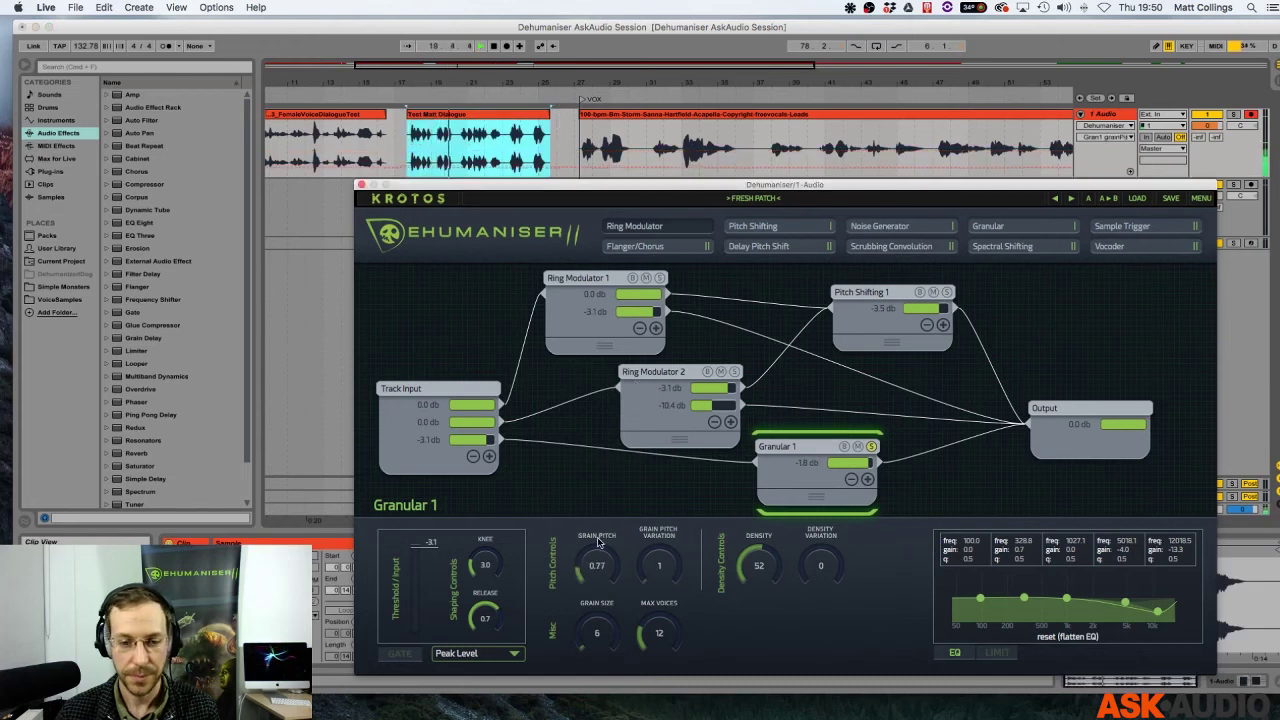
left_click_drag(593, 617, 666, 592)
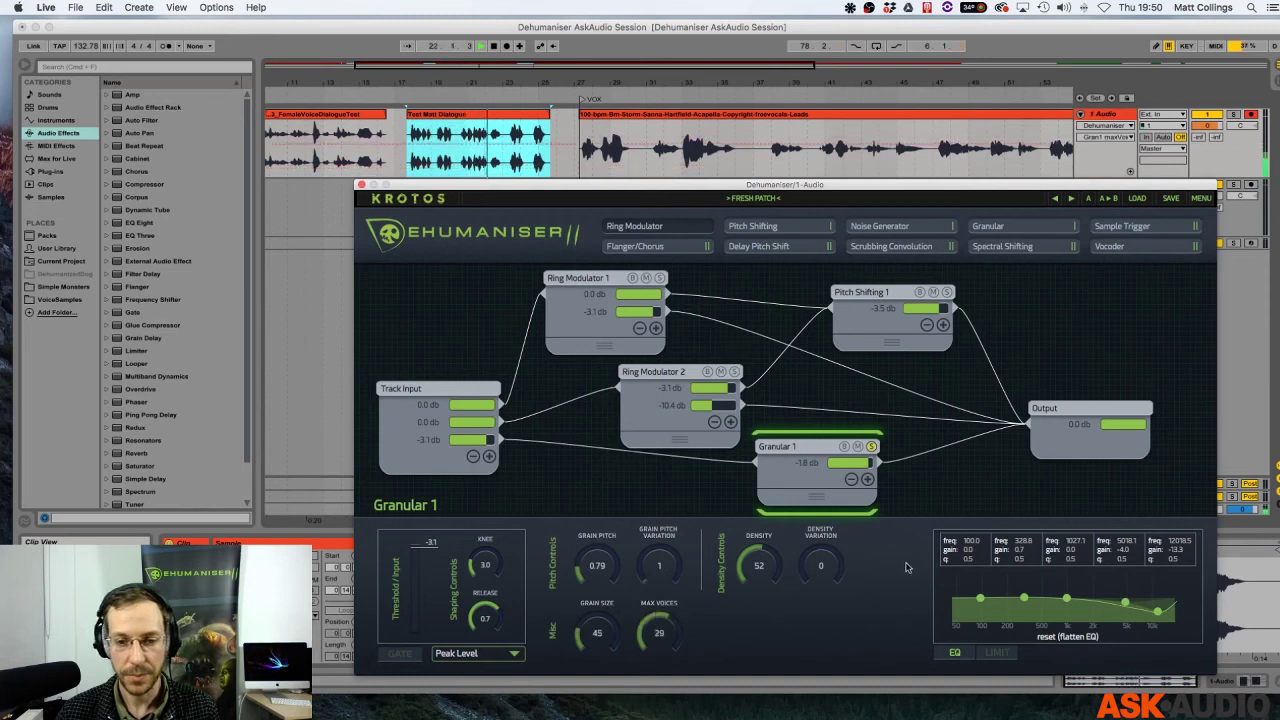
Raise Granular 1's level to 0.0 dB and shape its EQ with 2.0 gain at 4820.6 Hz and 4.7 gain at 337.2 Hz
left_click_drag(1158, 620, 1123, 598)
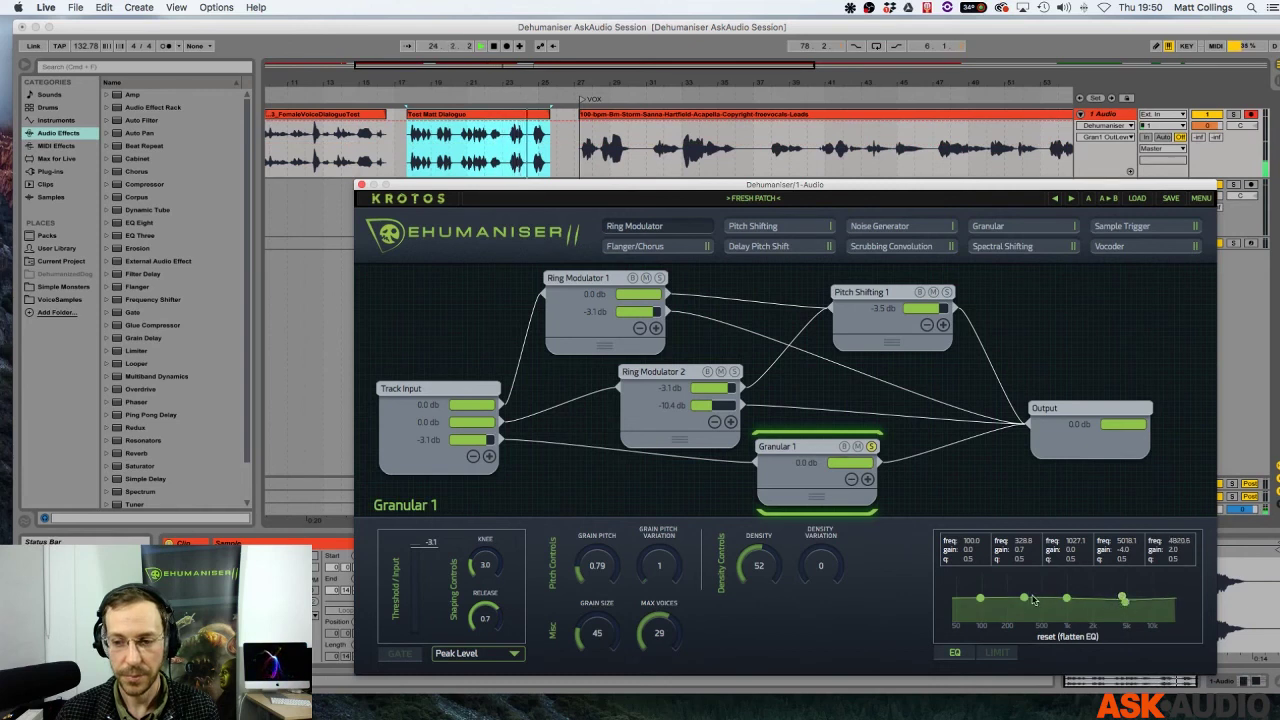
left_click_drag(1024, 599, 1026, 594)
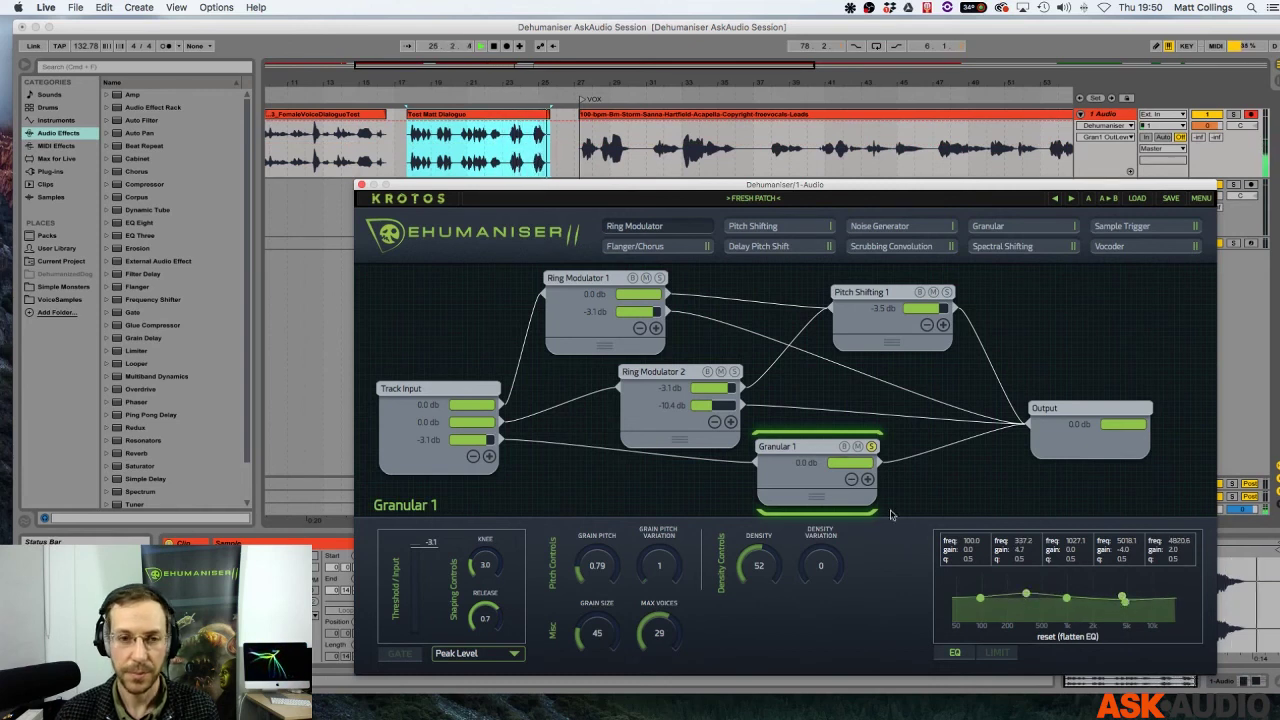
left_click(408, 95)
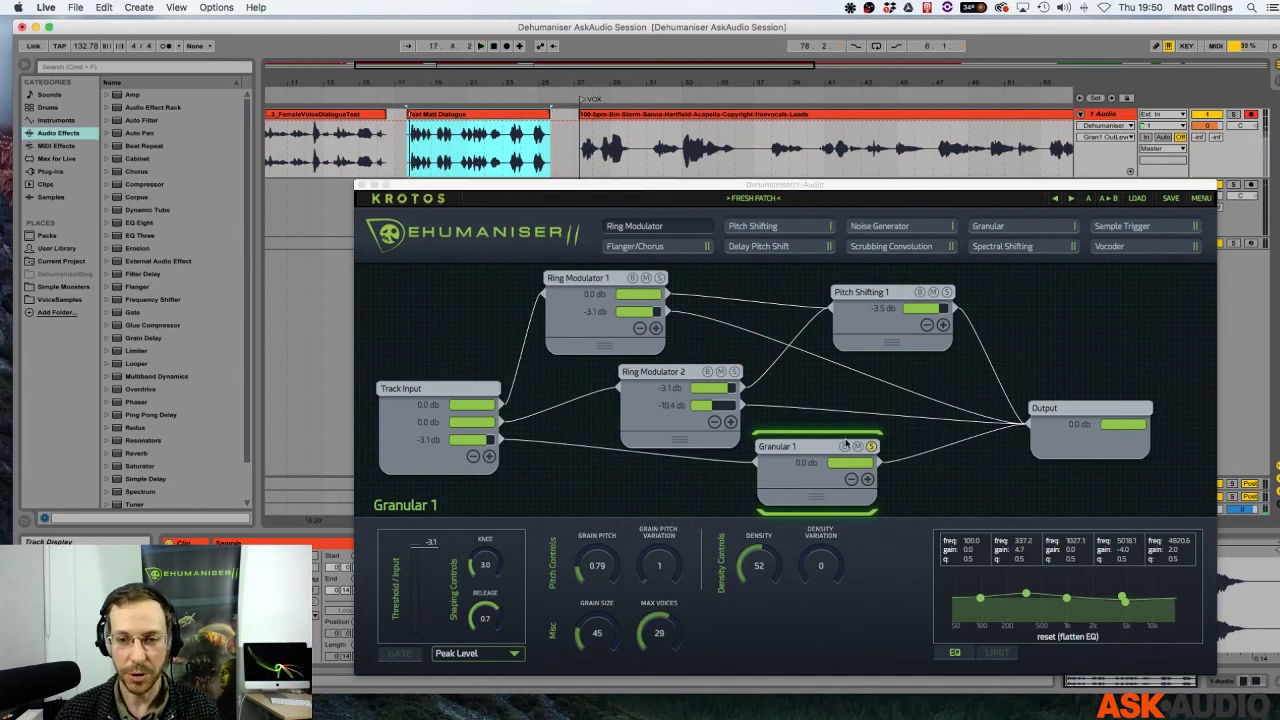
Turn off Granular 1's solo, move Ring Modulator 2 slightly, and play the dialogue clip from its start
left_click_drag(691, 386, 676, 385)
left_click_drag(811, 446, 813, 446)
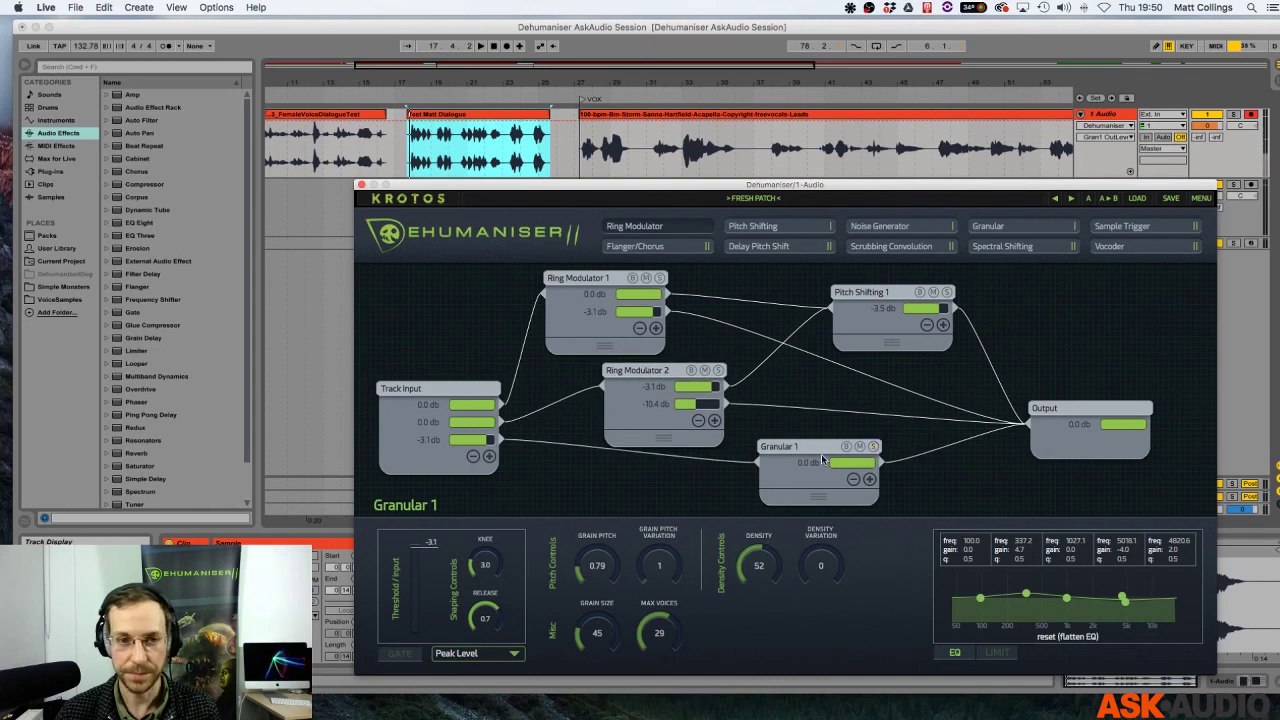
left_click(405, 96)
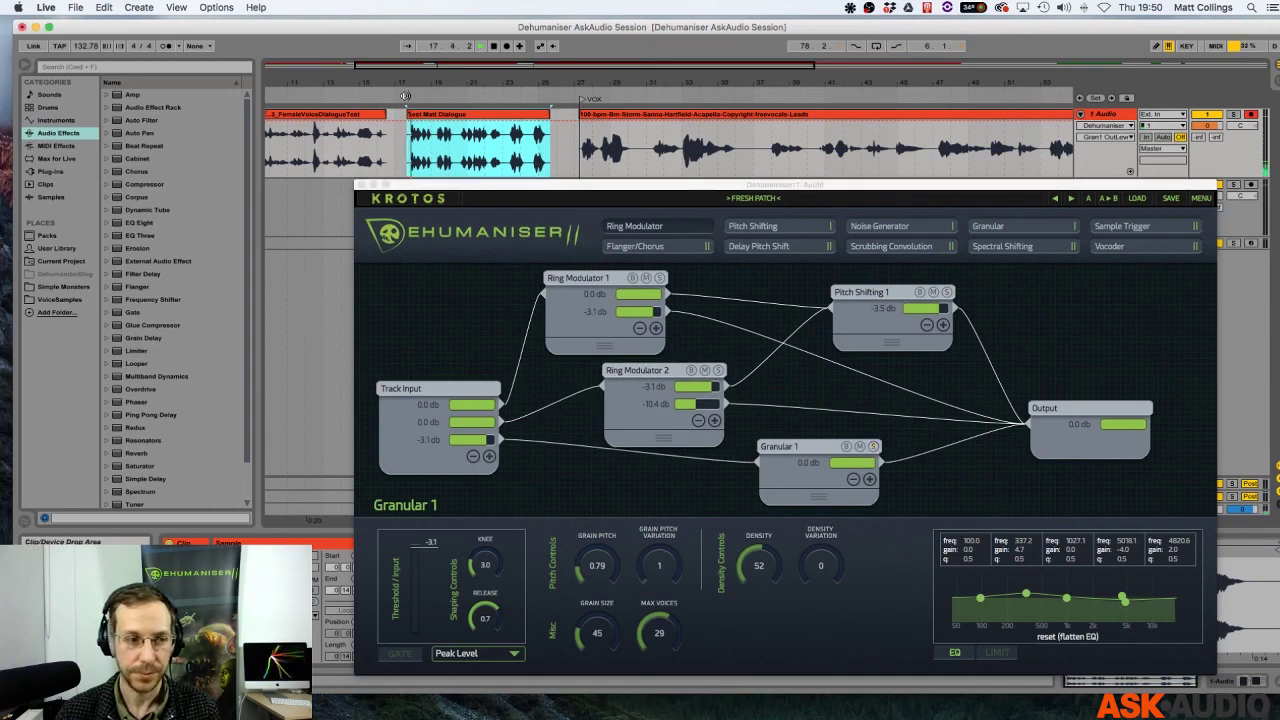
Lower Pitch Shifting 1's level to -17.1 dB, Ring Modulator 2's second output to -24.5 dB and Ring Modulator 1's to -4.9 dB
left_click_drag(919, 308, 903, 311)
left_click_drag(691, 405, 680, 406)
mouse_move(647, 313)
left_mouse_down()
mouse_move(633, 313)
mouse_move(643, 308)
left_mouse_up()
Set Granular 1's Density to 75, Density Variation to 22 and Grain Pitch Variation to 18
left_click_drag(759, 558, 771, 522)
left_click_drag(817, 580, 822, 547)
left_click_drag(663, 560, 667, 532)
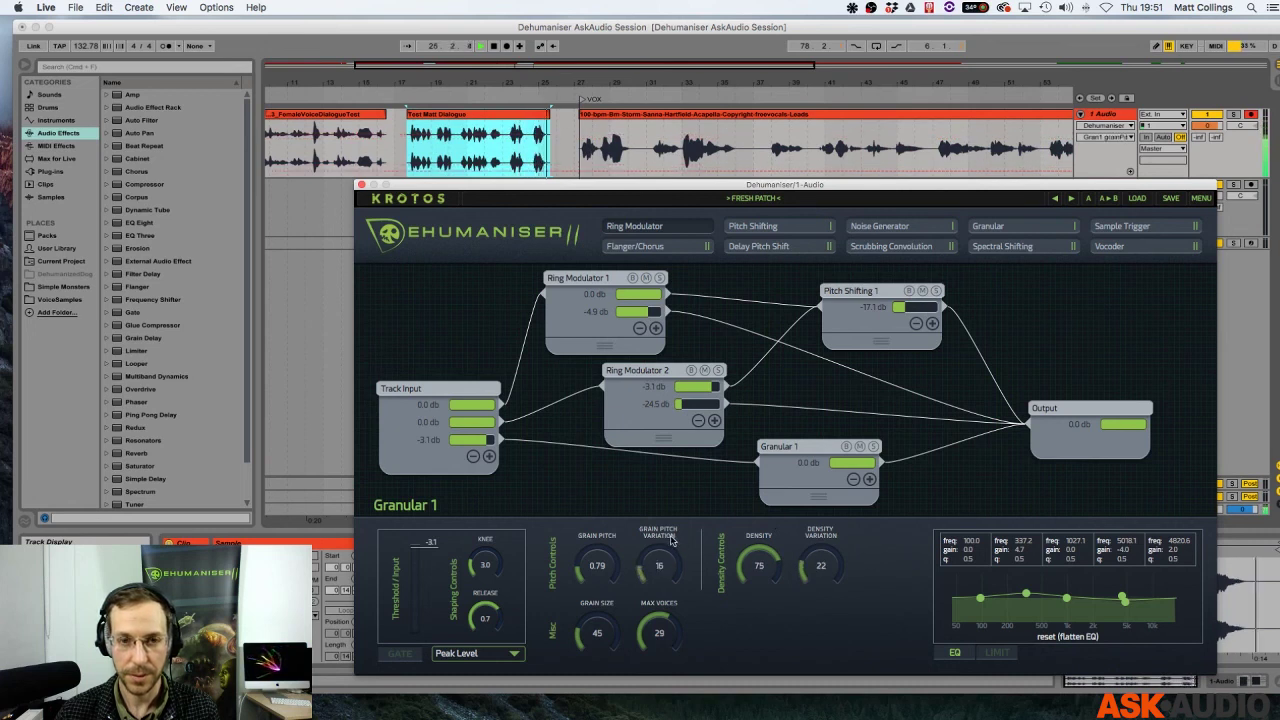
Replay the dialogue and set Granular 1's Grain Pitch Variation to 77, Grain Pitch to 1.32, Grain Size to 16 and Max Voices to 11
left_click(402, 94)
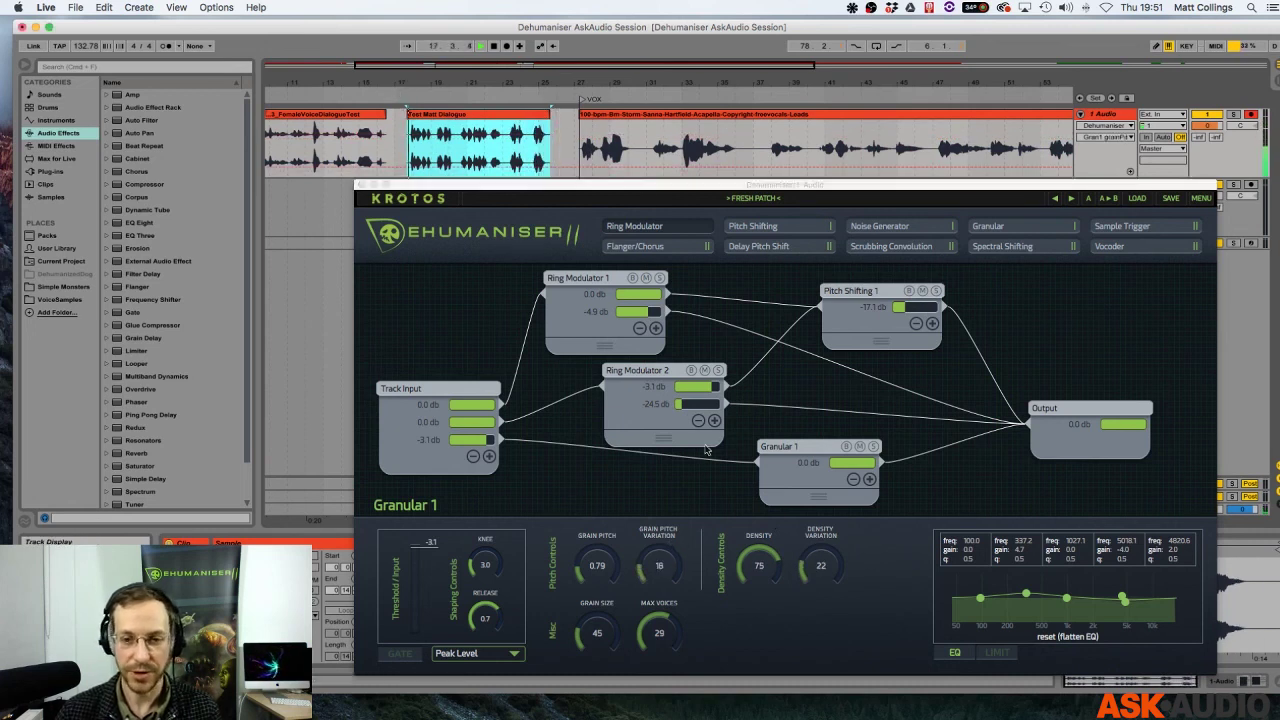
left_click_drag(677, 552, 694, 473)
mouse_move(595, 556)
left_mouse_down()
mouse_move(600, 538)
mouse_move(586, 563)
mouse_move(600, 550)
left_mouse_up()
left_click_drag(597, 630, 654, 637)
Nudge the Granular and Pitch Shifting modules within the patch and stop playback
left_click_drag(813, 446, 806, 446)
left_click_drag(882, 291, 879, 290)
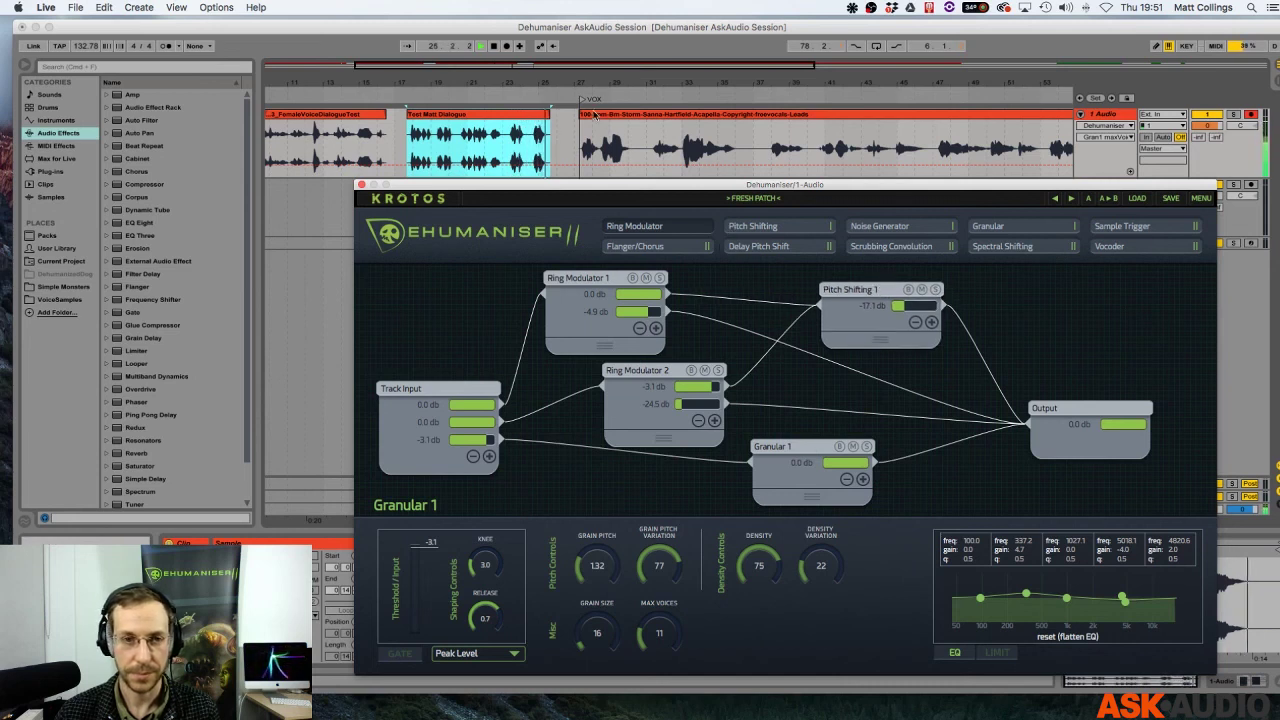
left_click(565, 131)
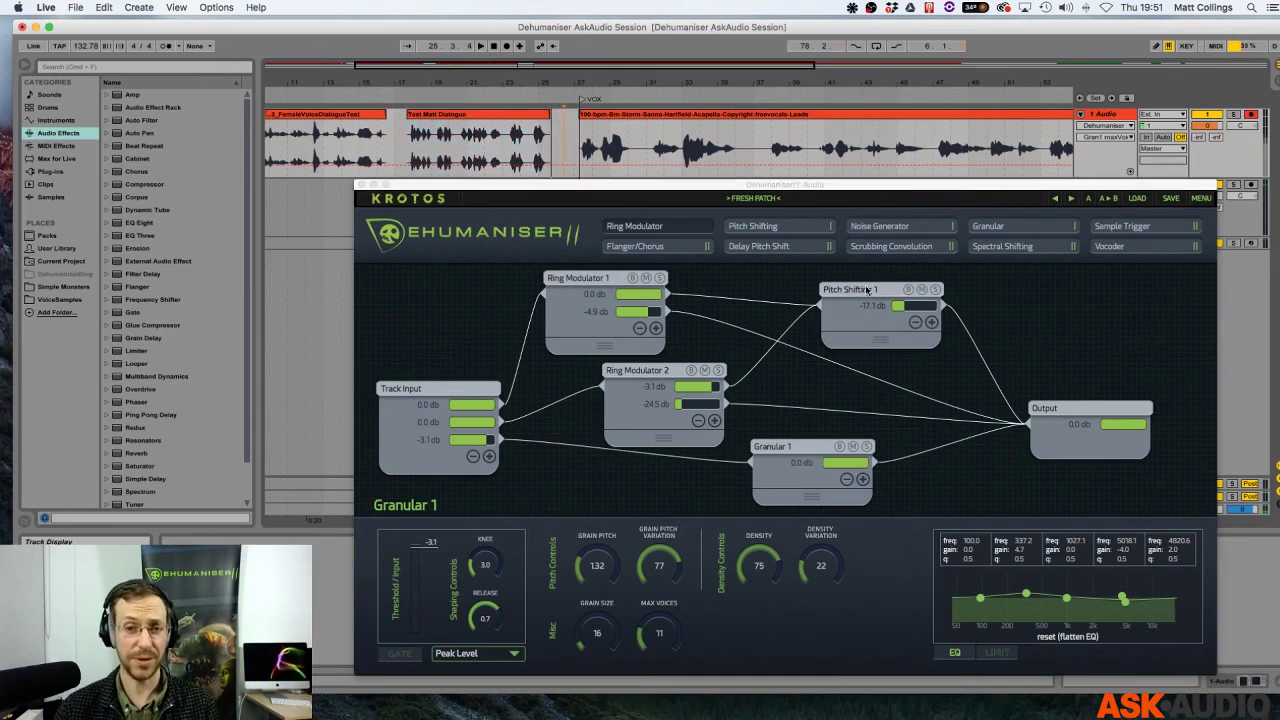
left_click_drag(866, 289, 868, 286)
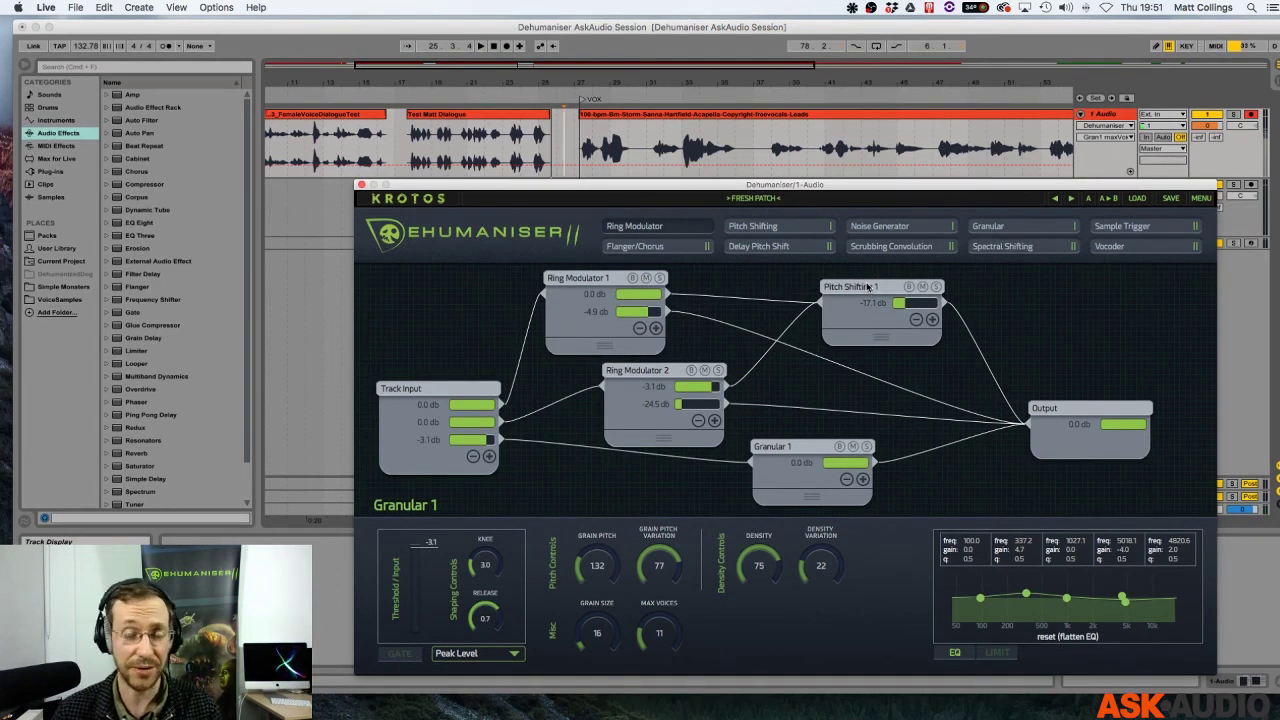